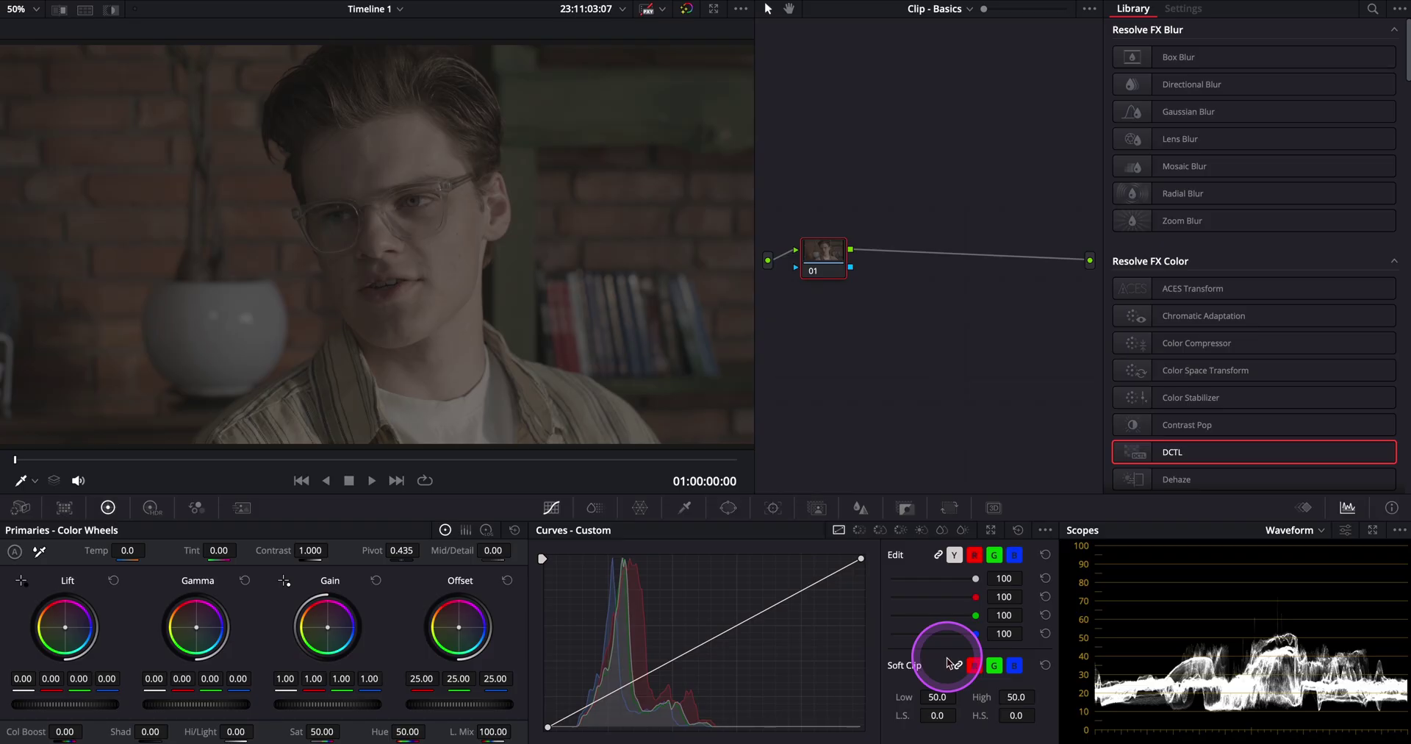
Step: Apply a Color Space Transform to node 01 with REDWideGamutRGB input color space and RED Log3G10 input gamma
drag(1137, 370, 825, 259)
click(1279, 74)
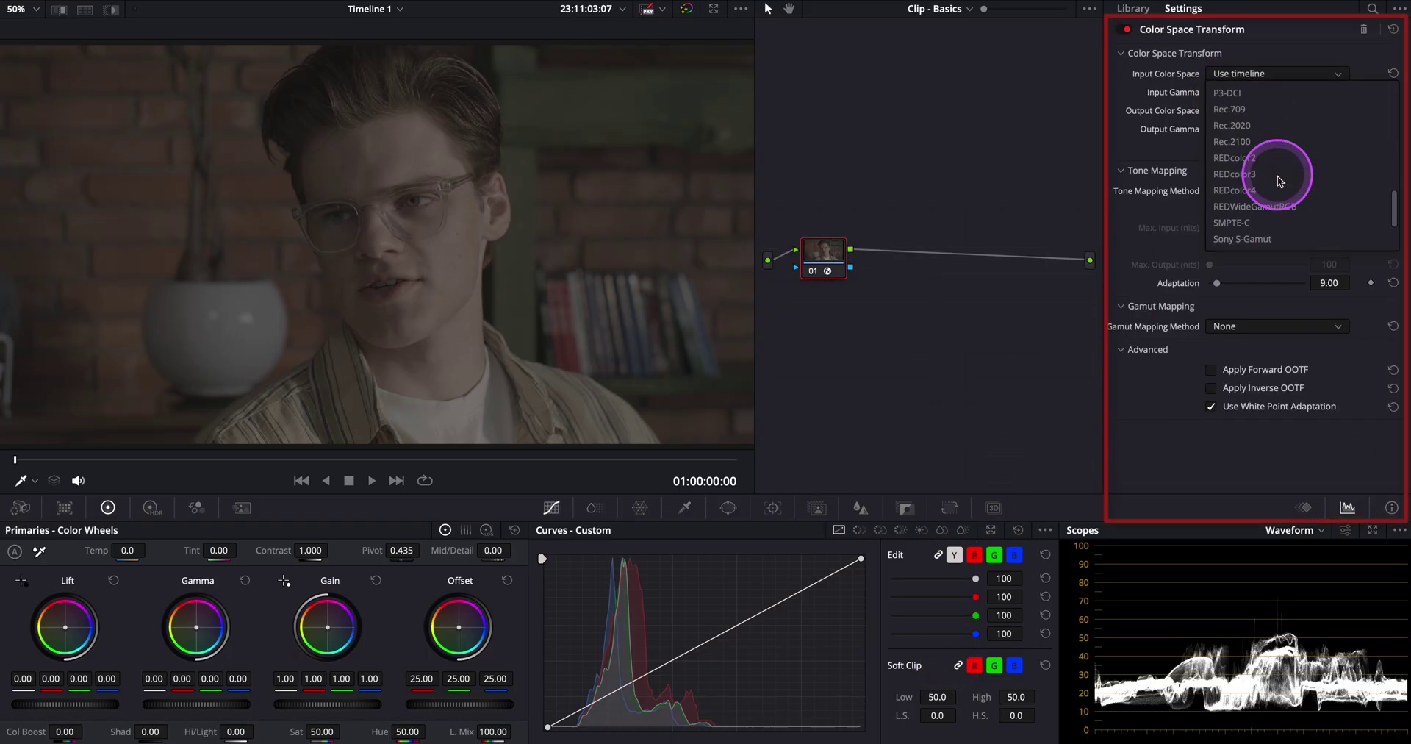
click(1265, 197)
click(1278, 94)
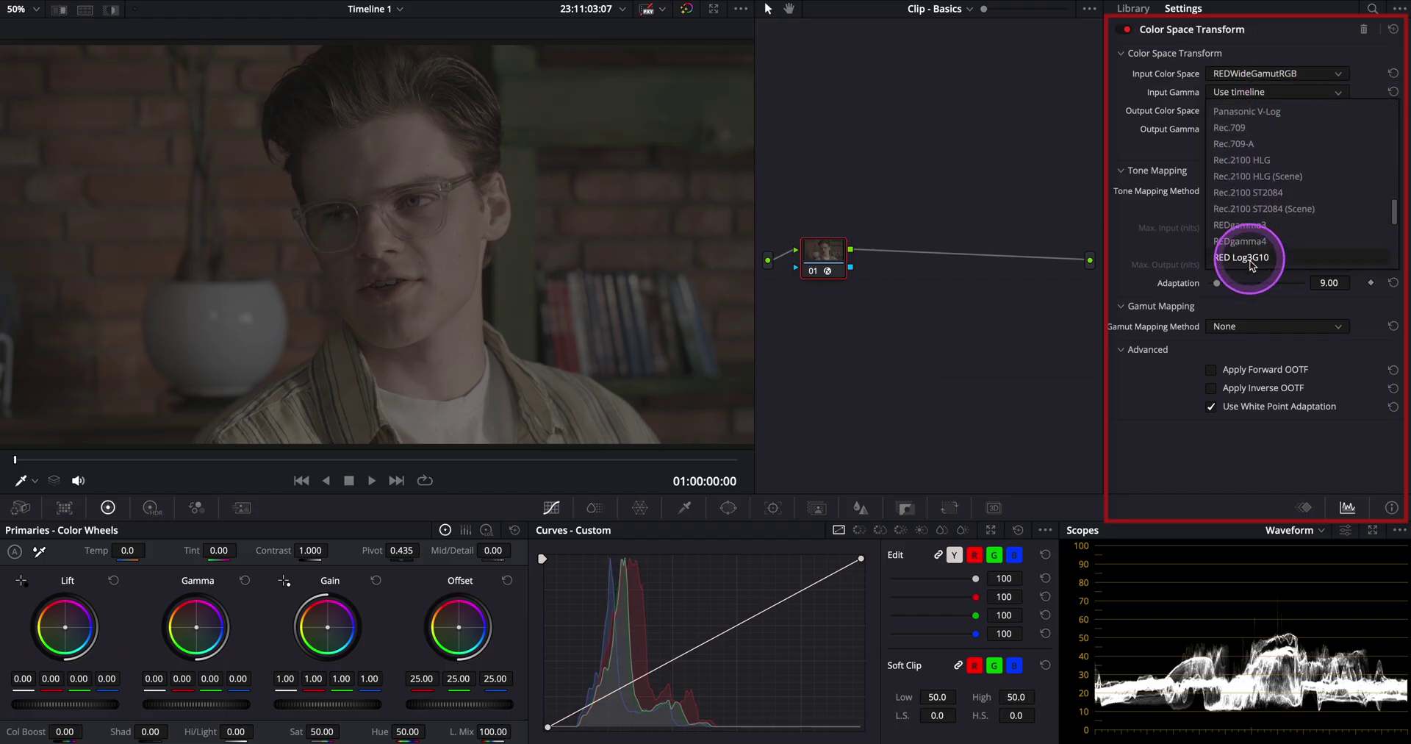
click(1261, 258)
Step: Set the transform's output to DaVinci Wide Gamut and DaVinci Intermediate, with tone mapping set to None
click(1275, 110)
click(1275, 158)
click(1276, 129)
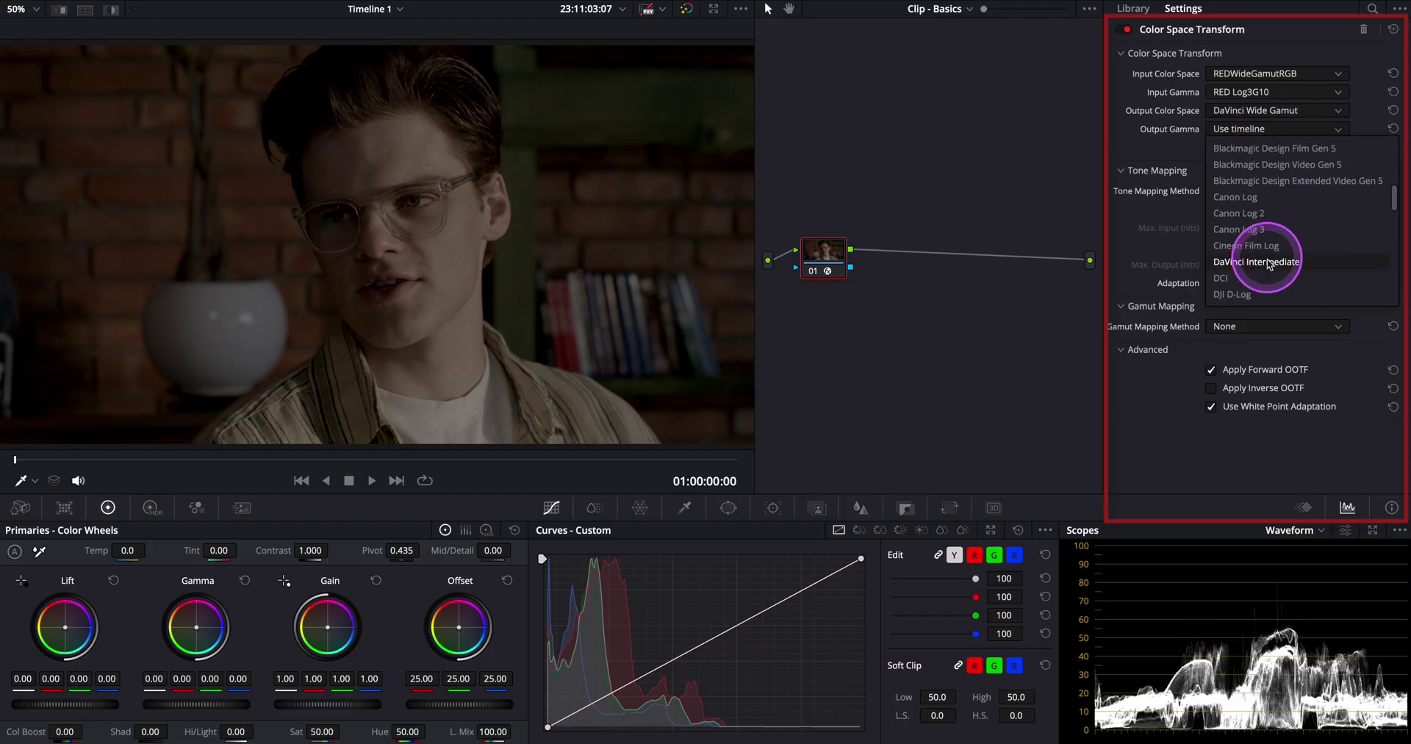
click(1249, 193)
Step: Label the first node Input and add a second node labelled Output near the end of the node graph
click(829, 247)
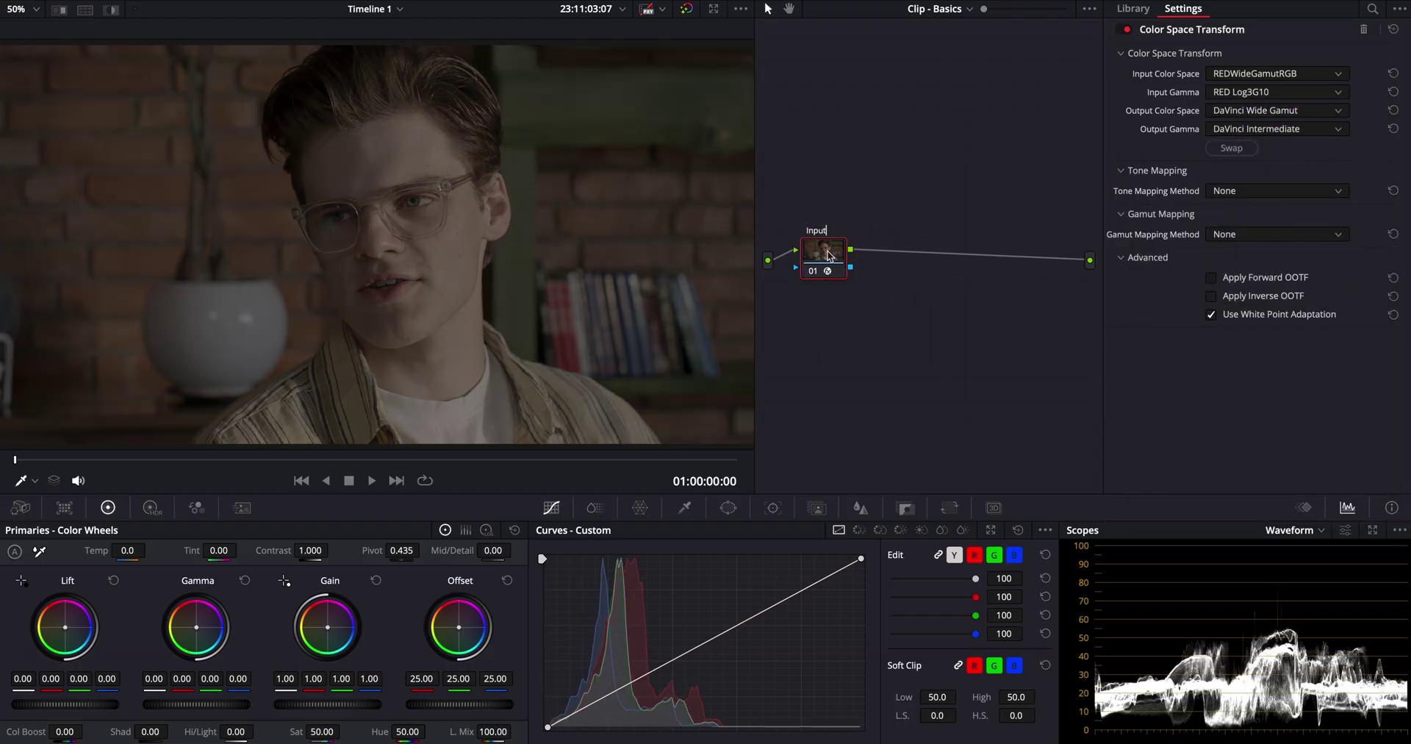
right_click(828, 250)
mouse_move(867, 324)
click(1037, 332)
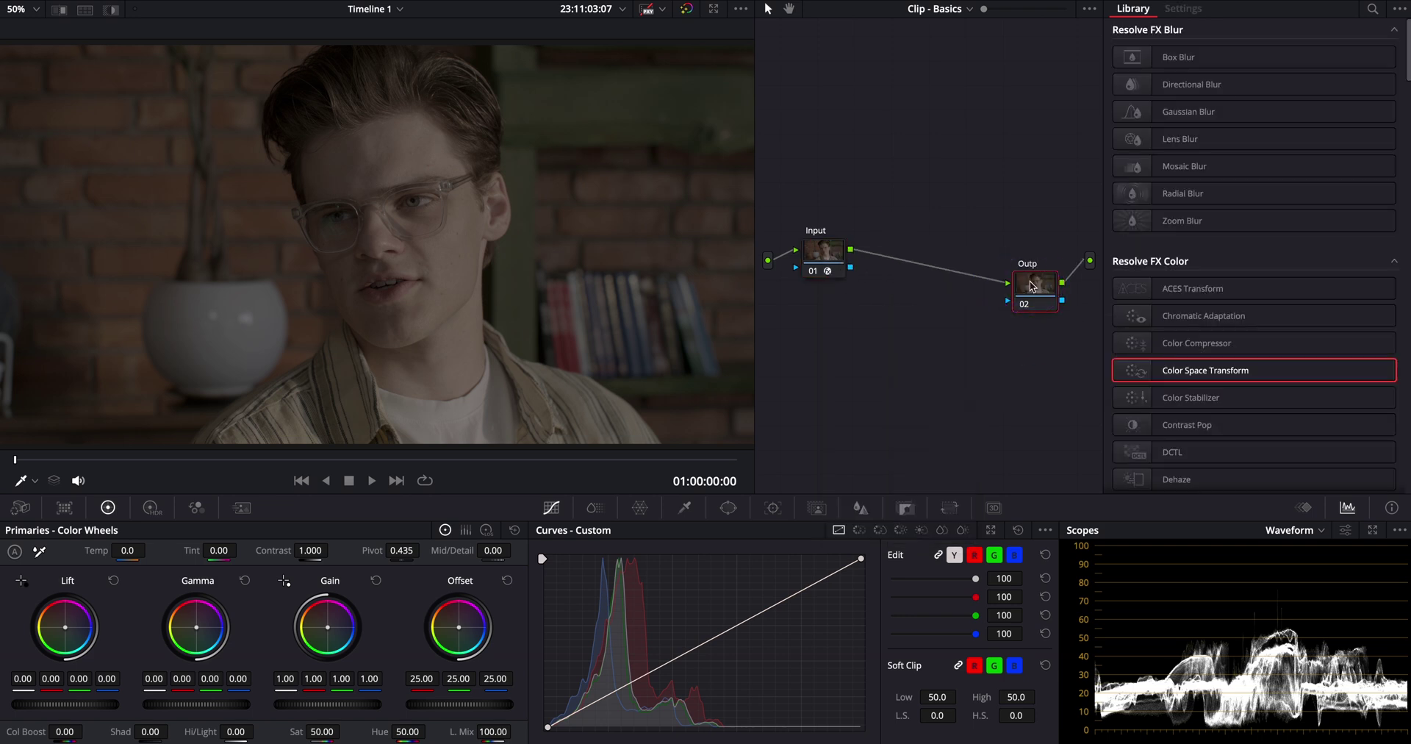
Step: Apply a Color Space Transform to the Output node with DaVinci Wide Gamut input color space and DaVinci Intermediate input gamma
drag(1184, 374, 1030, 285)
click(1262, 75)
scroll(1263, 169, down, 5)
click(1264, 172)
click(1266, 92)
scroll(1268, 201, down, 5)
scroll(1270, 203, down, 2)
click(1266, 208)
Step: Set the Output transform to Rec.709 and Gamma 2.4, and enable a custom maximum input of 10000 nits
click(1266, 111)
scroll(1257, 213, down, 8)
click(1251, 214)
click(1275, 129)
scroll(1279, 236, down, 7)
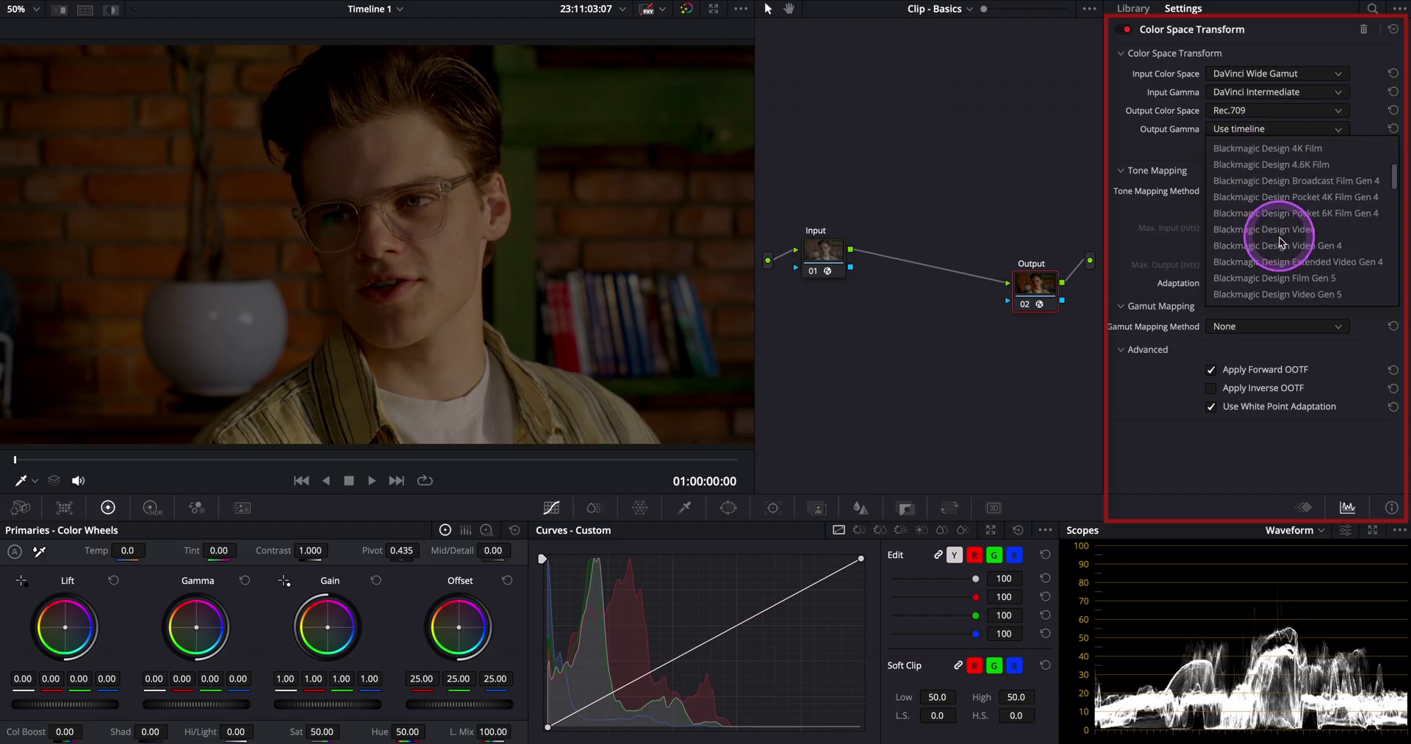
scroll(1279, 237, down, 1)
click(1262, 263)
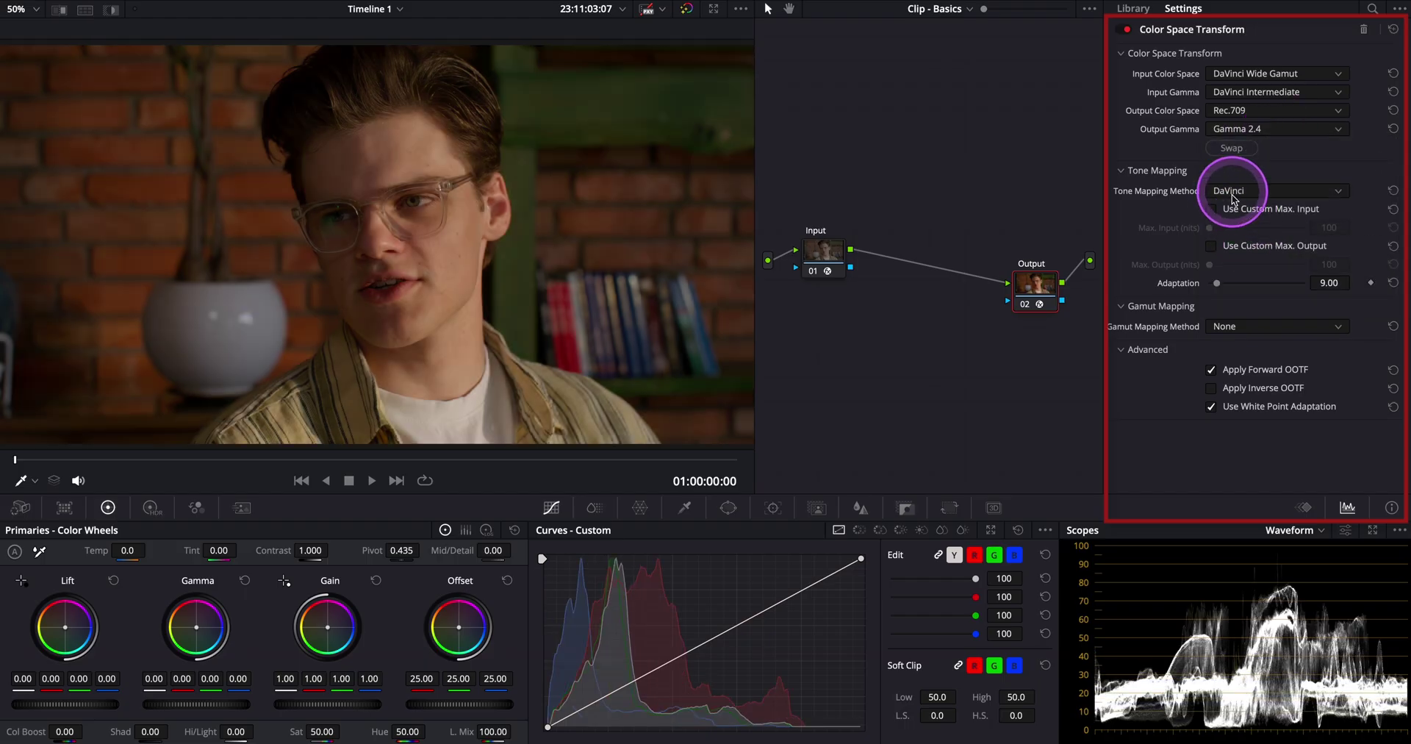
click(1212, 210)
drag(1212, 227, 1400, 234)
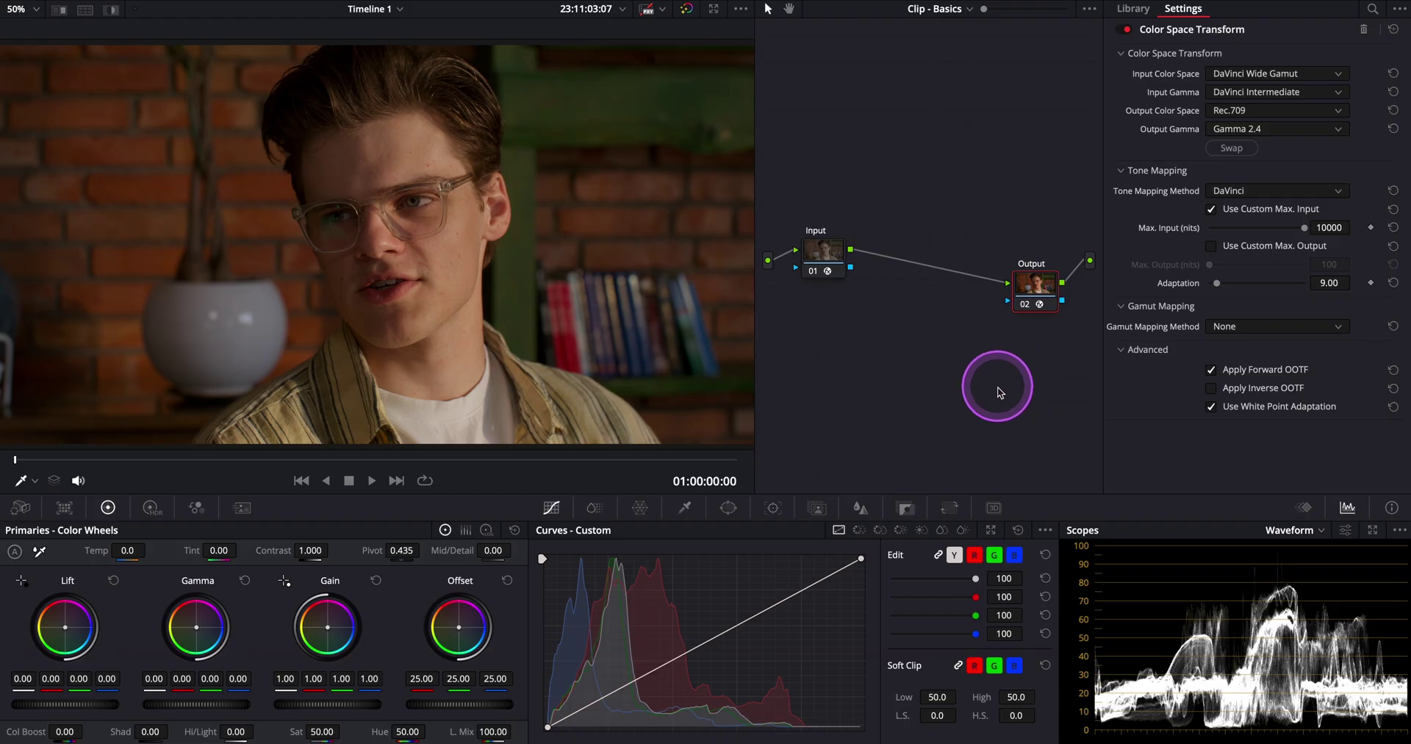
Step: Insert a node labelled Dehancer before the Output node and spread the nodes apart in the graph
right_click(1036, 284)
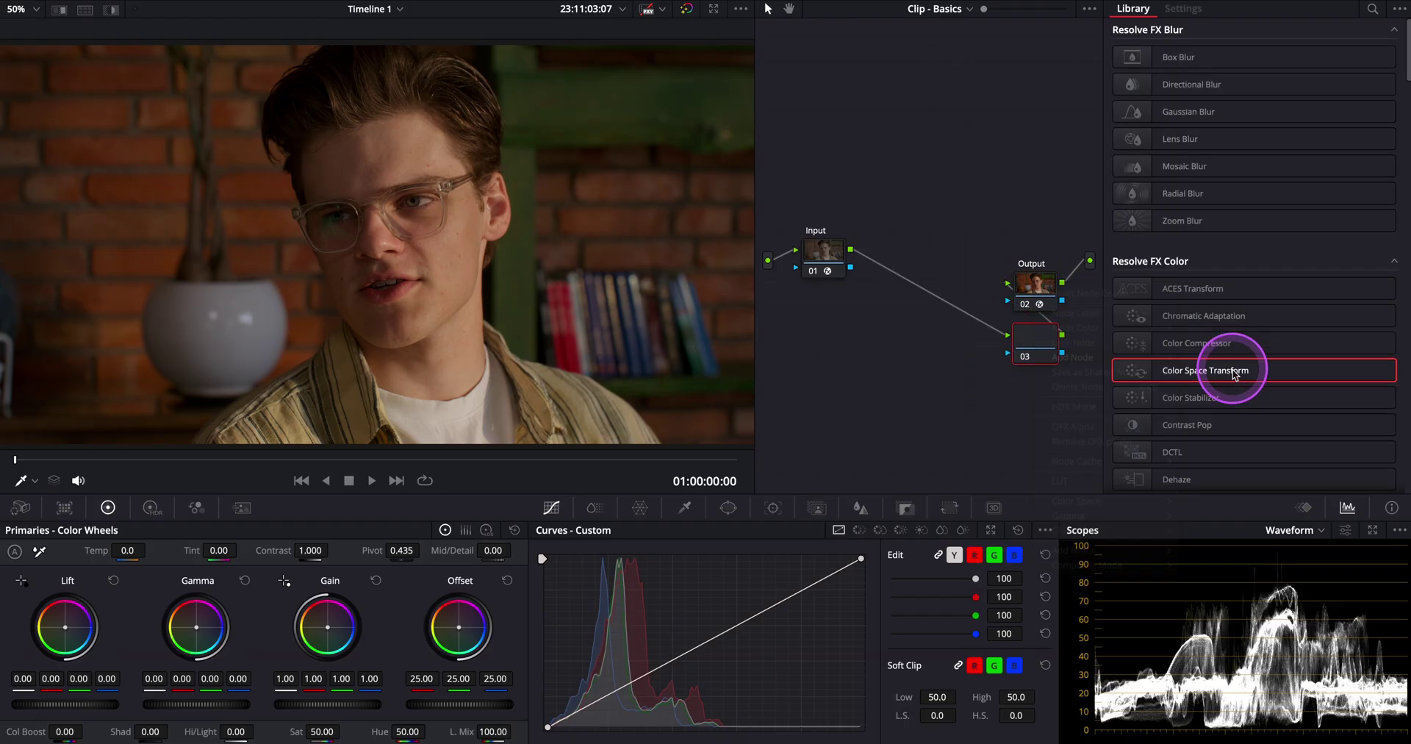
drag(1149, 365, 977, 347)
click(825, 261)
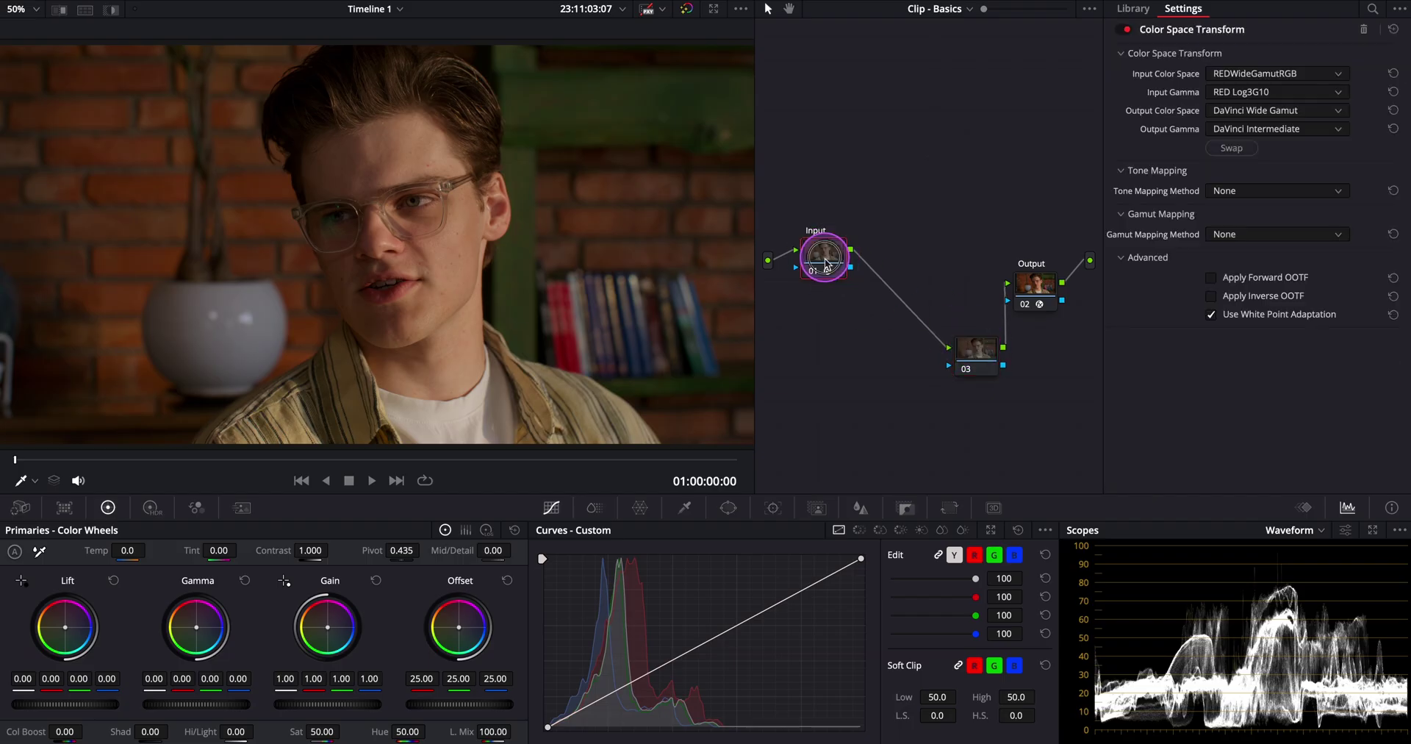
drag(825, 259, 807, 183)
drag(1034, 284, 1050, 256)
click(983, 346)
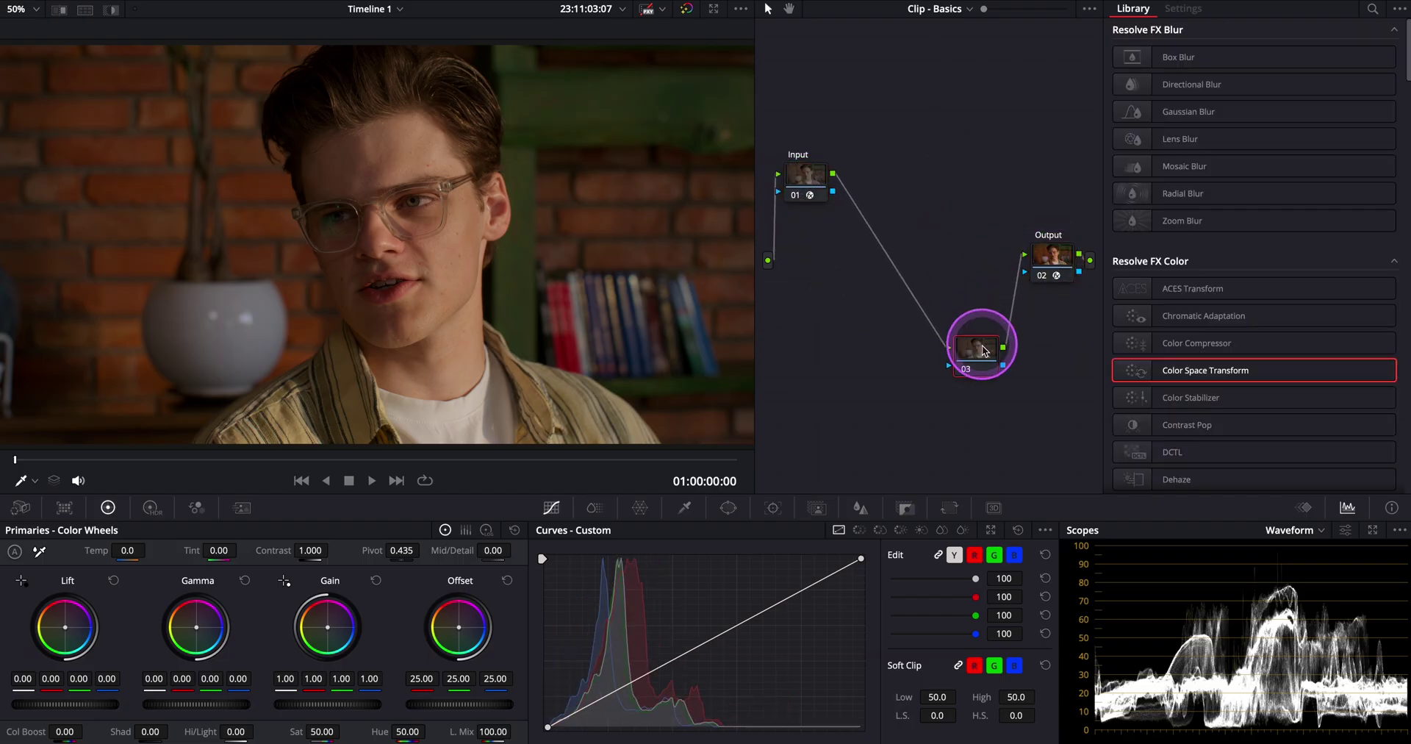
Step: Apply Dehancer Pro 7.3.1 to the Dehancer node with DVR WG/Intermediate as its input source
scroll(1243, 400, down, 10)
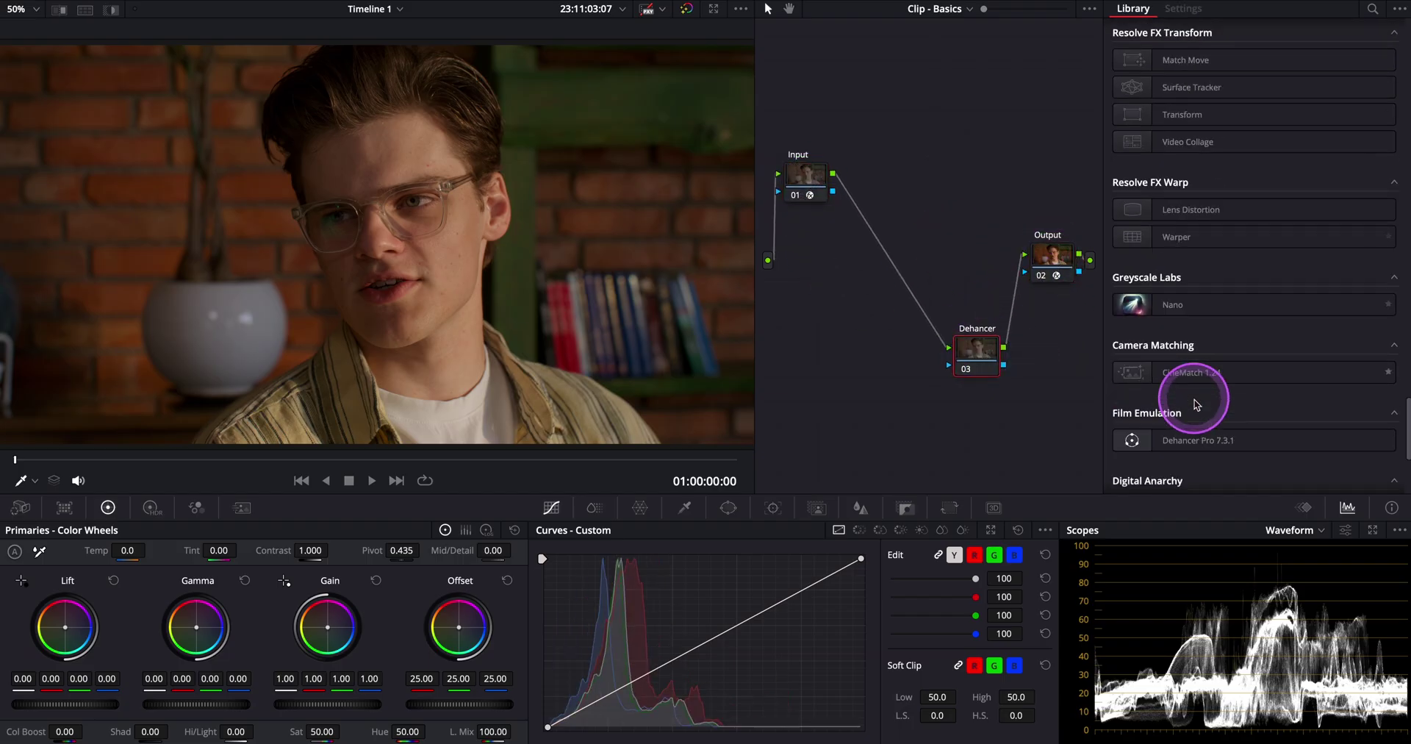
drag(1192, 274, 978, 349)
click(1279, 74)
click(1259, 174)
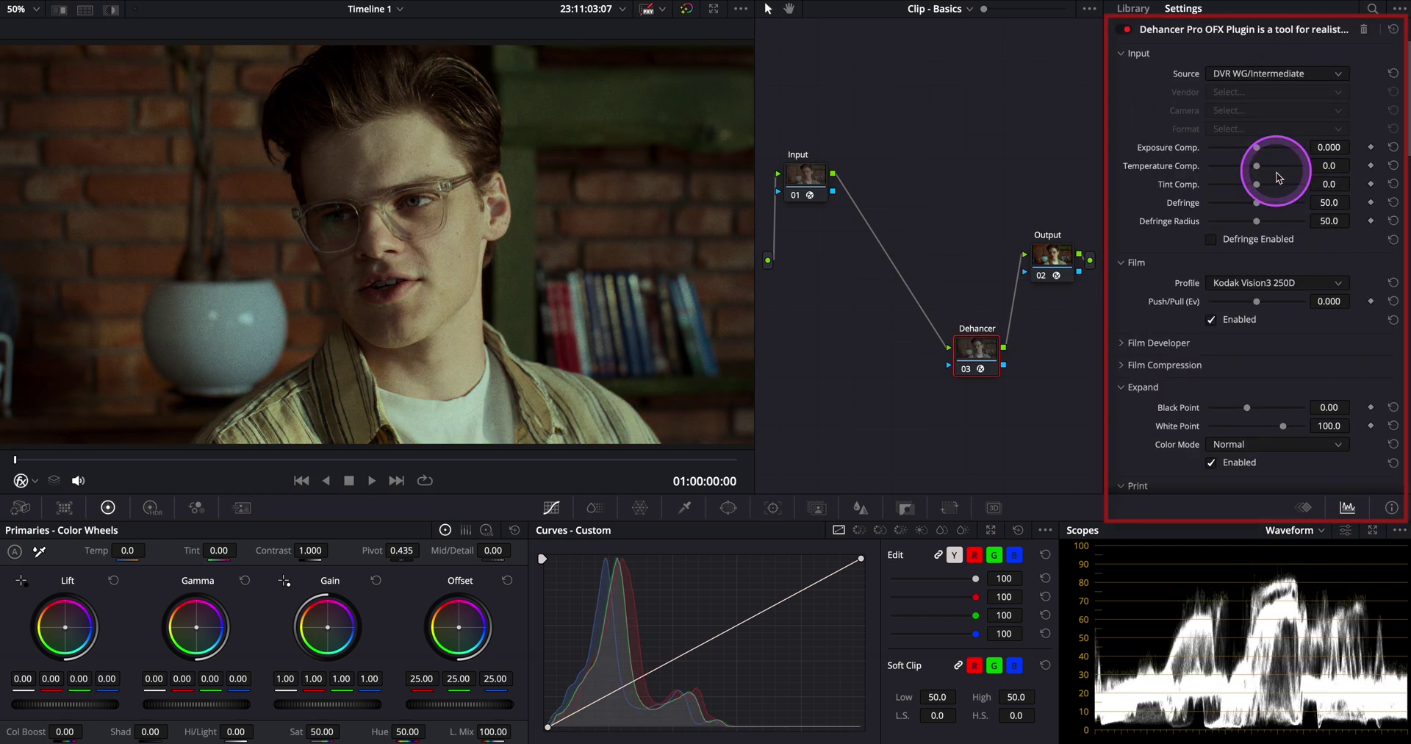
Step: Disable all Dehancer tools and set the processing quality to High - slow
scroll(1158, 278, down, 15)
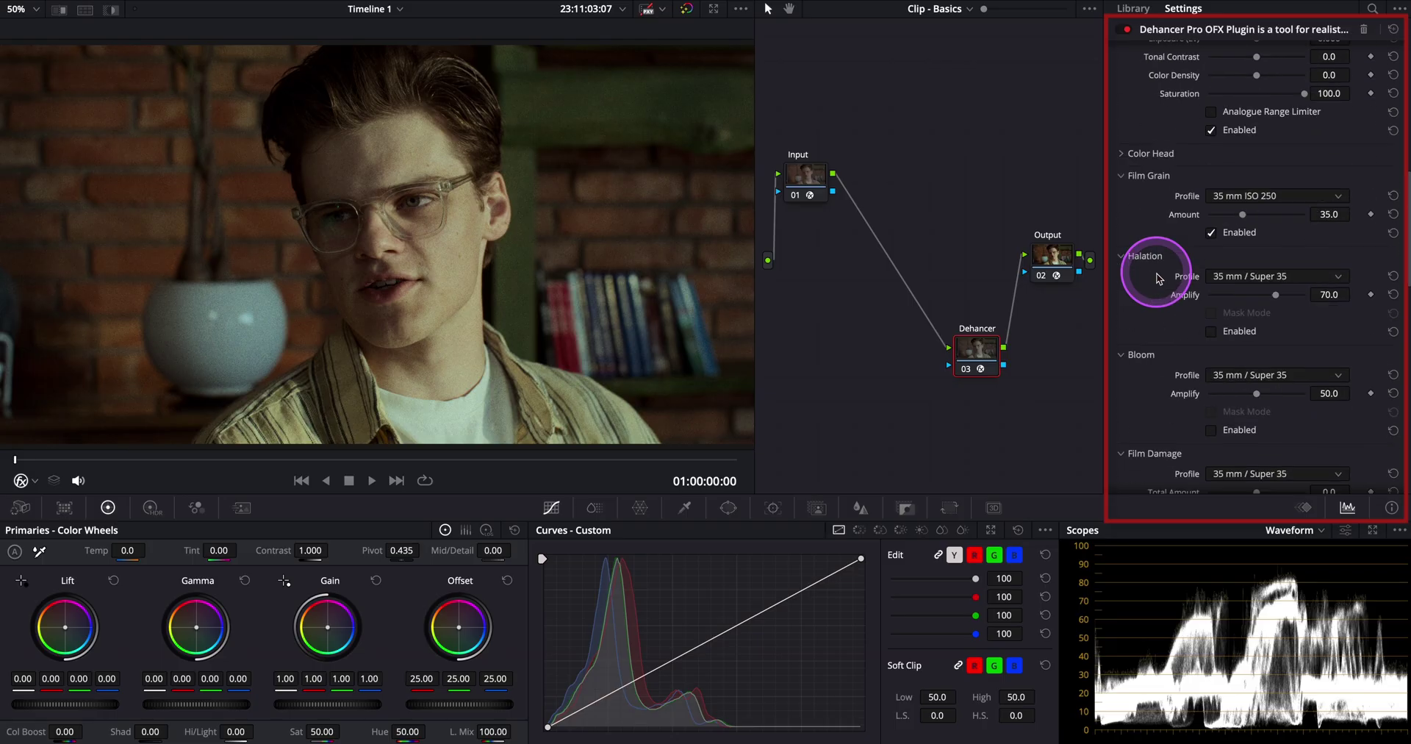
click(1255, 478)
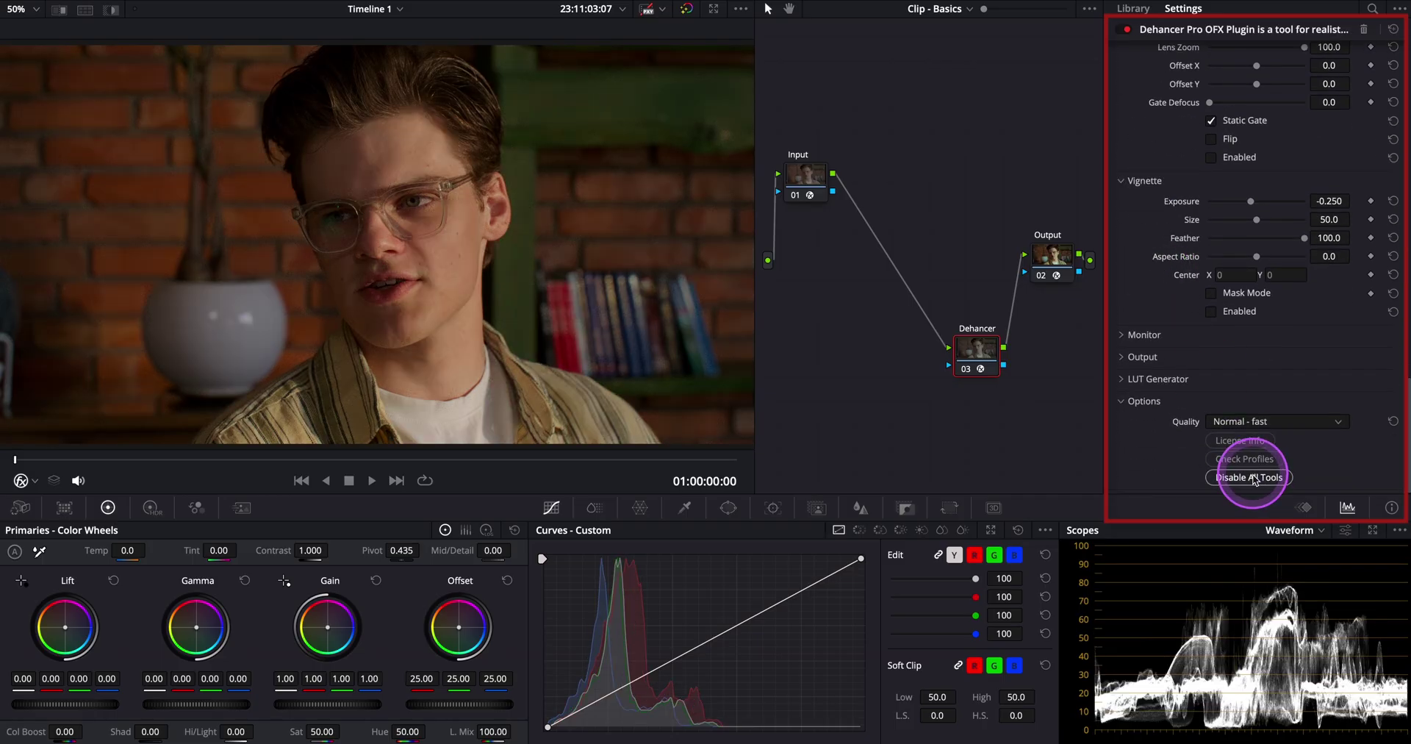
click(1275, 422)
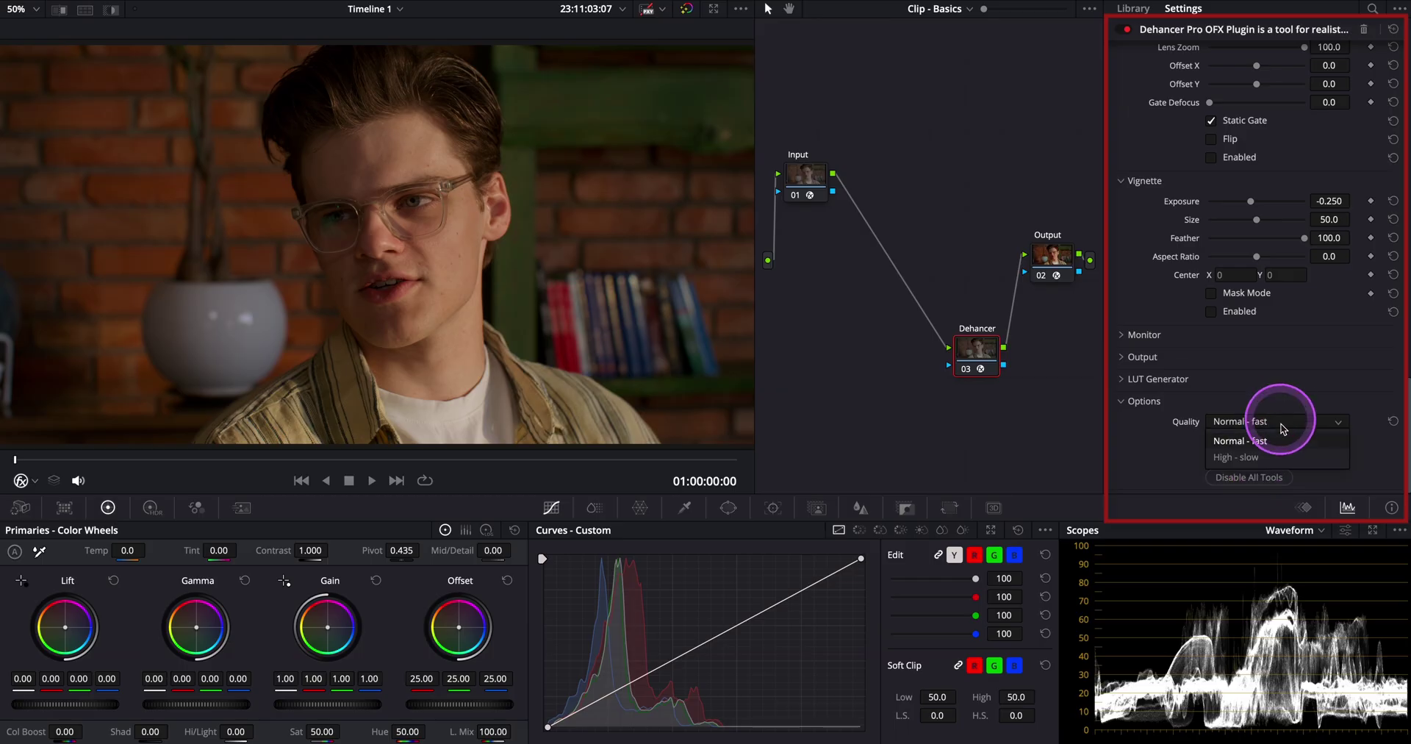
click(1275, 439)
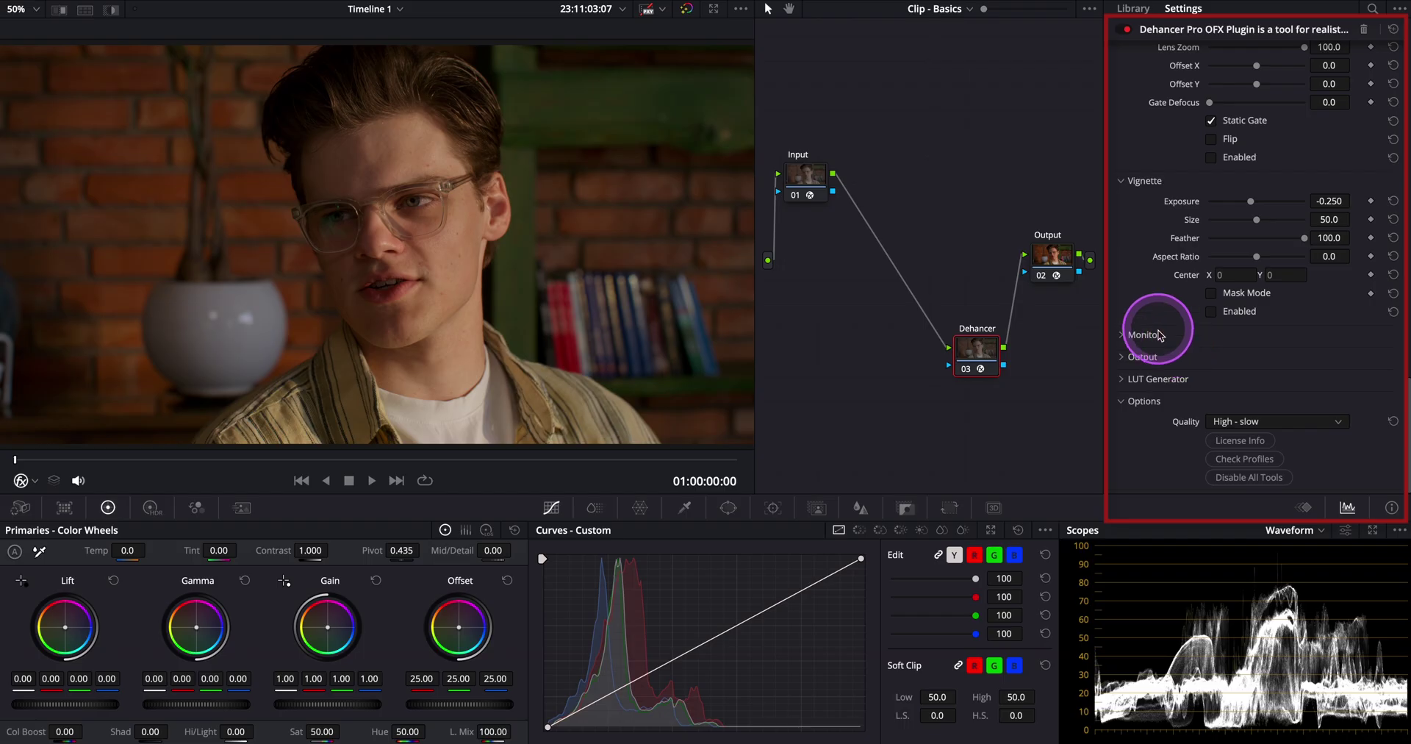
Step: Enable Dehancer's Print section with the Kodak 2383 Print Film profile and the Analogue Range Limiter
scroll(1169, 338, up, 10)
scroll(1160, 336, up, 3)
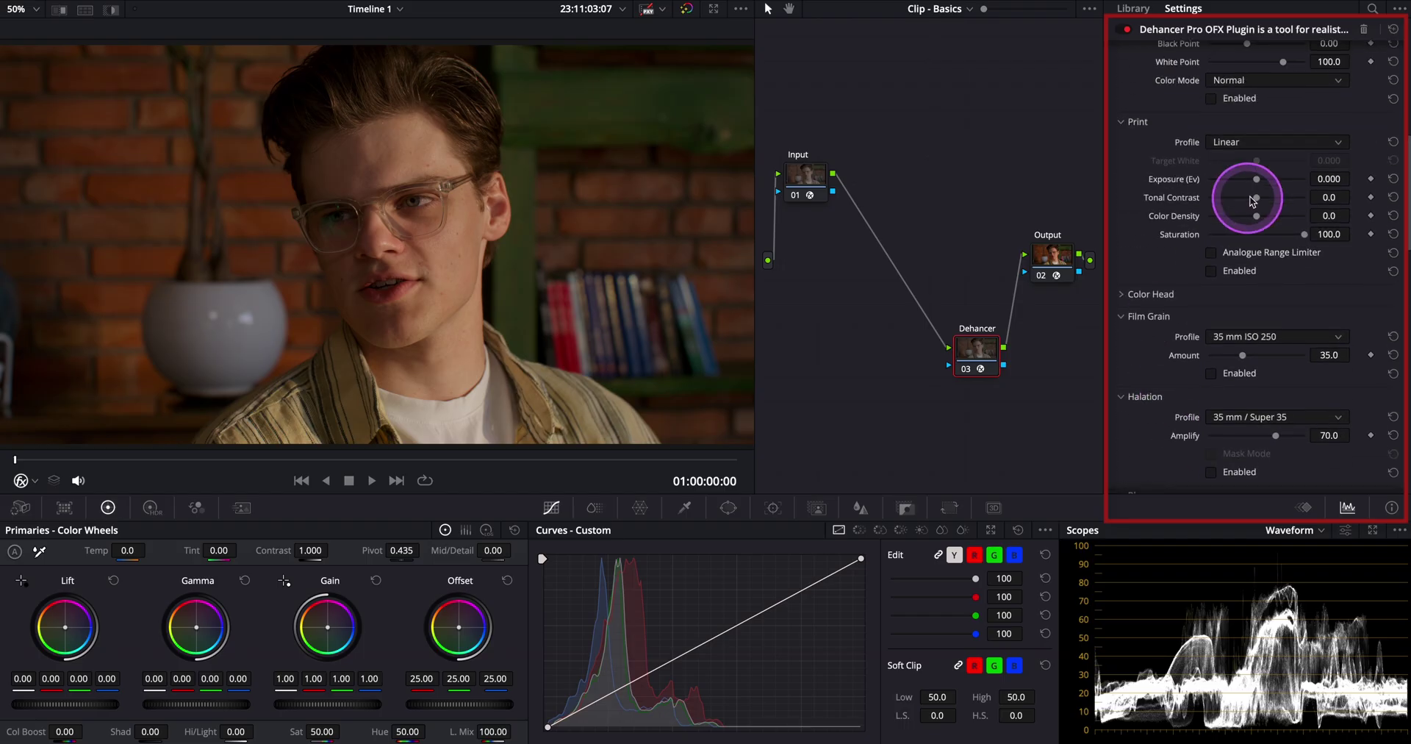
click(1211, 270)
click(1268, 143)
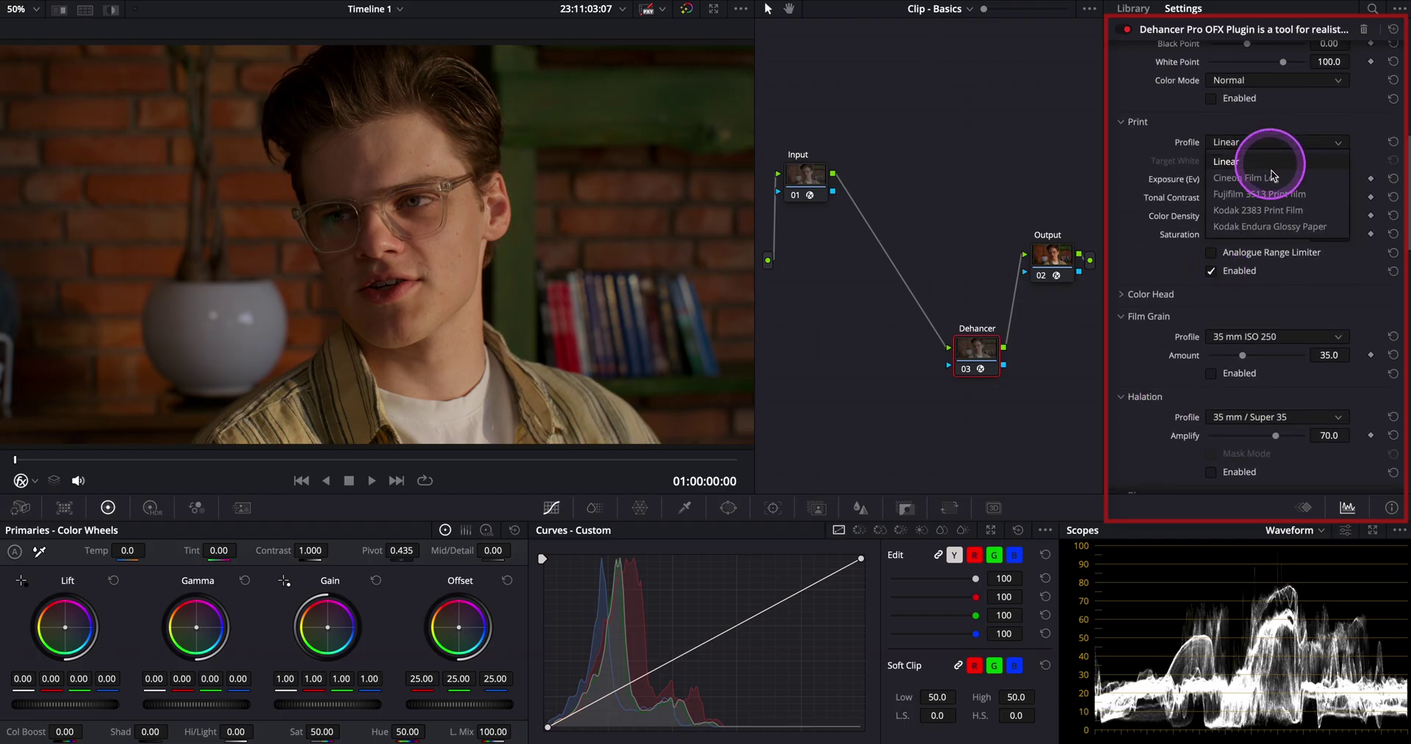
click(1274, 211)
click(1212, 253)
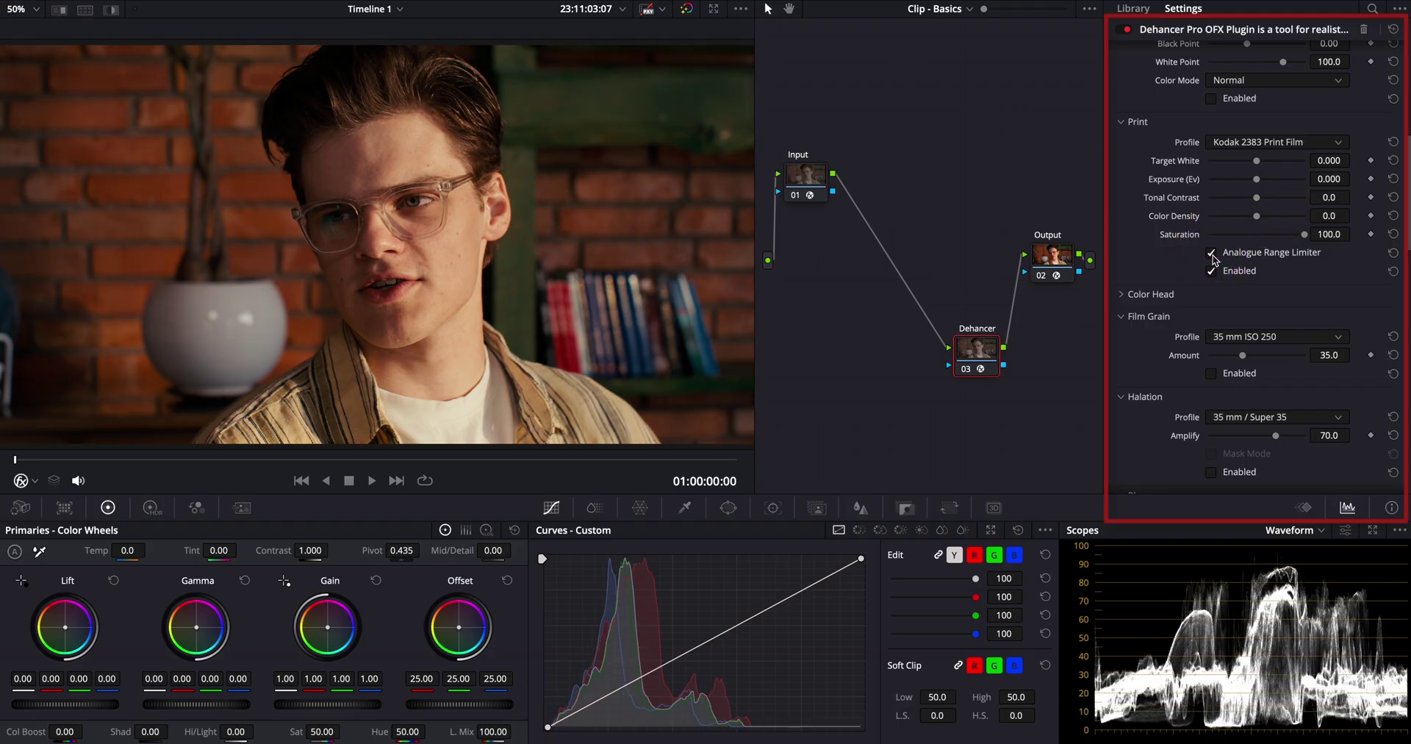
Step: Enable the Kodak Vision3 250D film profile with Push/Pull at 1.000 Ev, and enable Film Compression
scroll(1180, 240, up, 5)
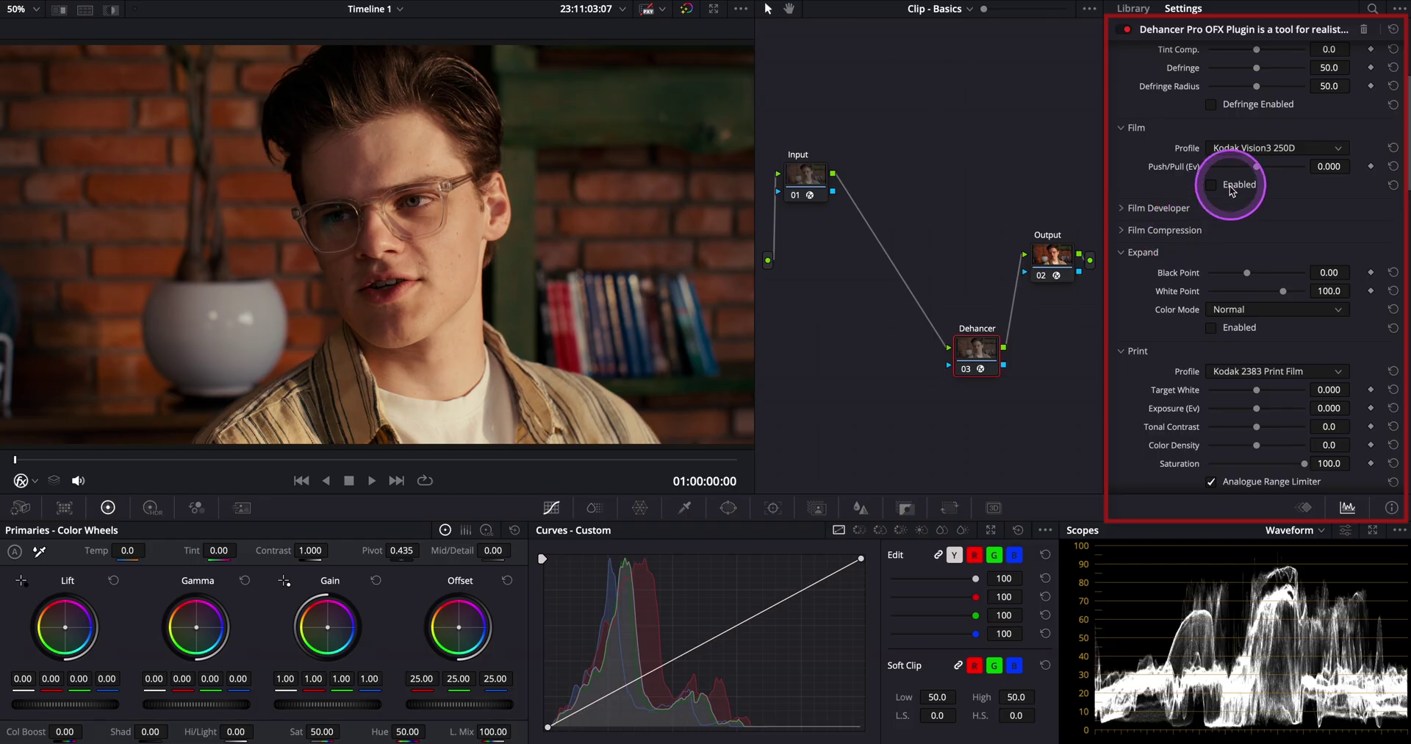
click(1211, 185)
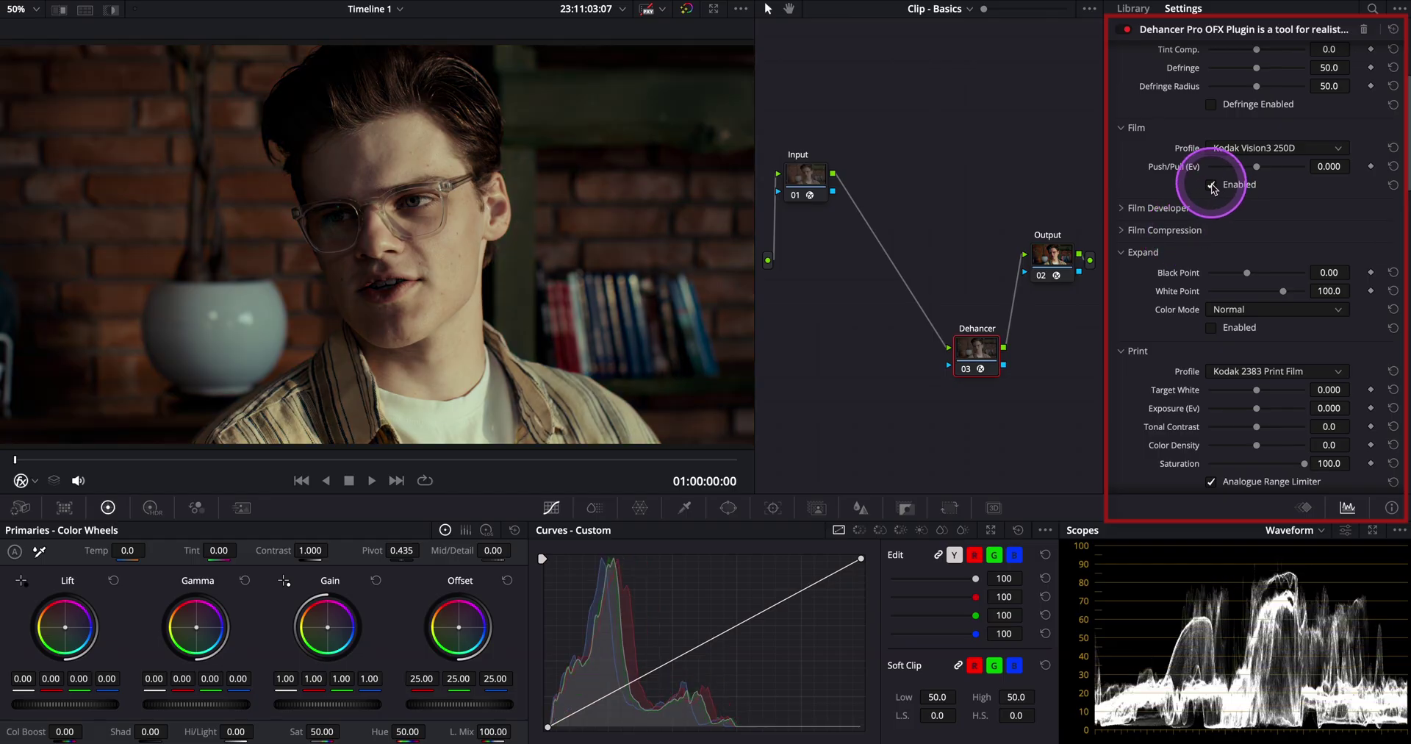
drag(1257, 167, 1282, 170)
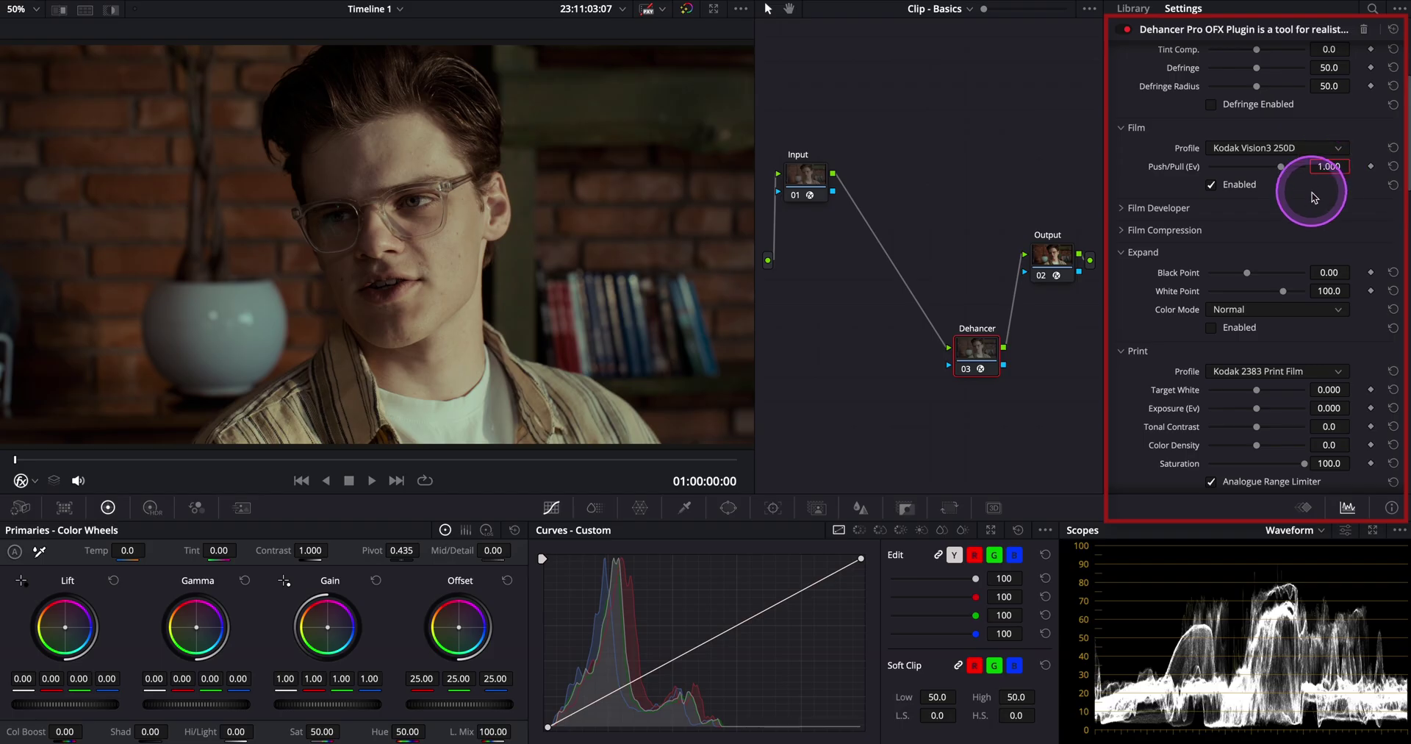
click(1125, 230)
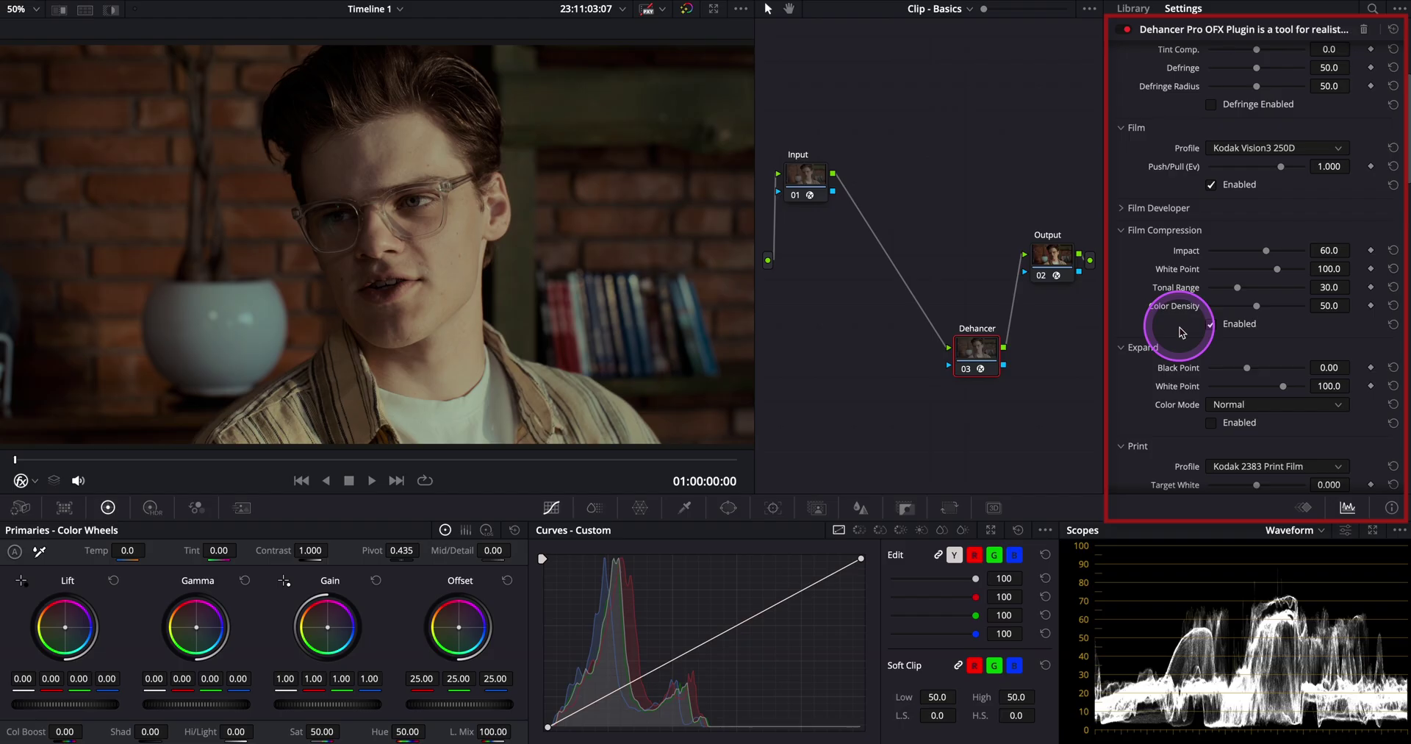
Step: Enable Film Grain in Dehancer and choose the 65 mm ISO 50 profile
scroll(1175, 316, down, 3)
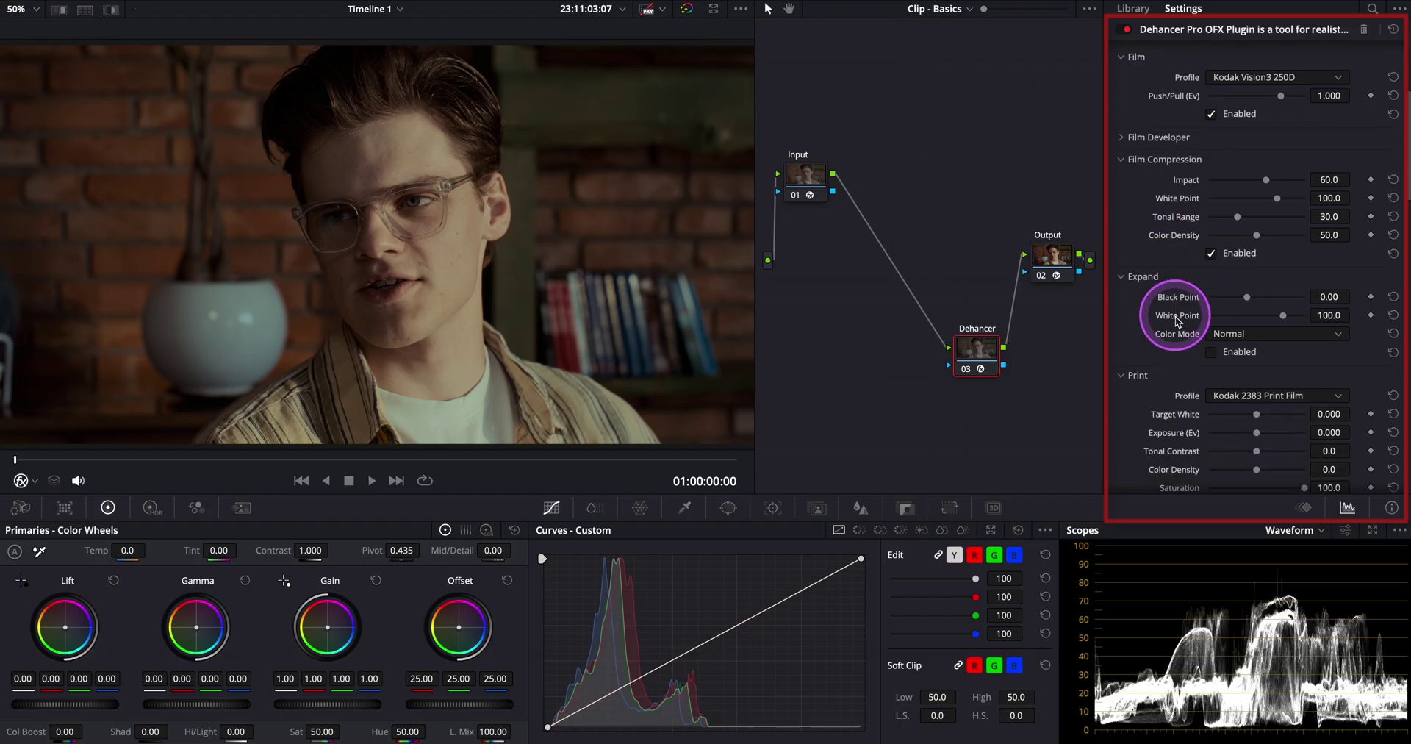
scroll(1176, 317, down, 10)
scroll(1178, 321, down, 1)
click(1221, 322)
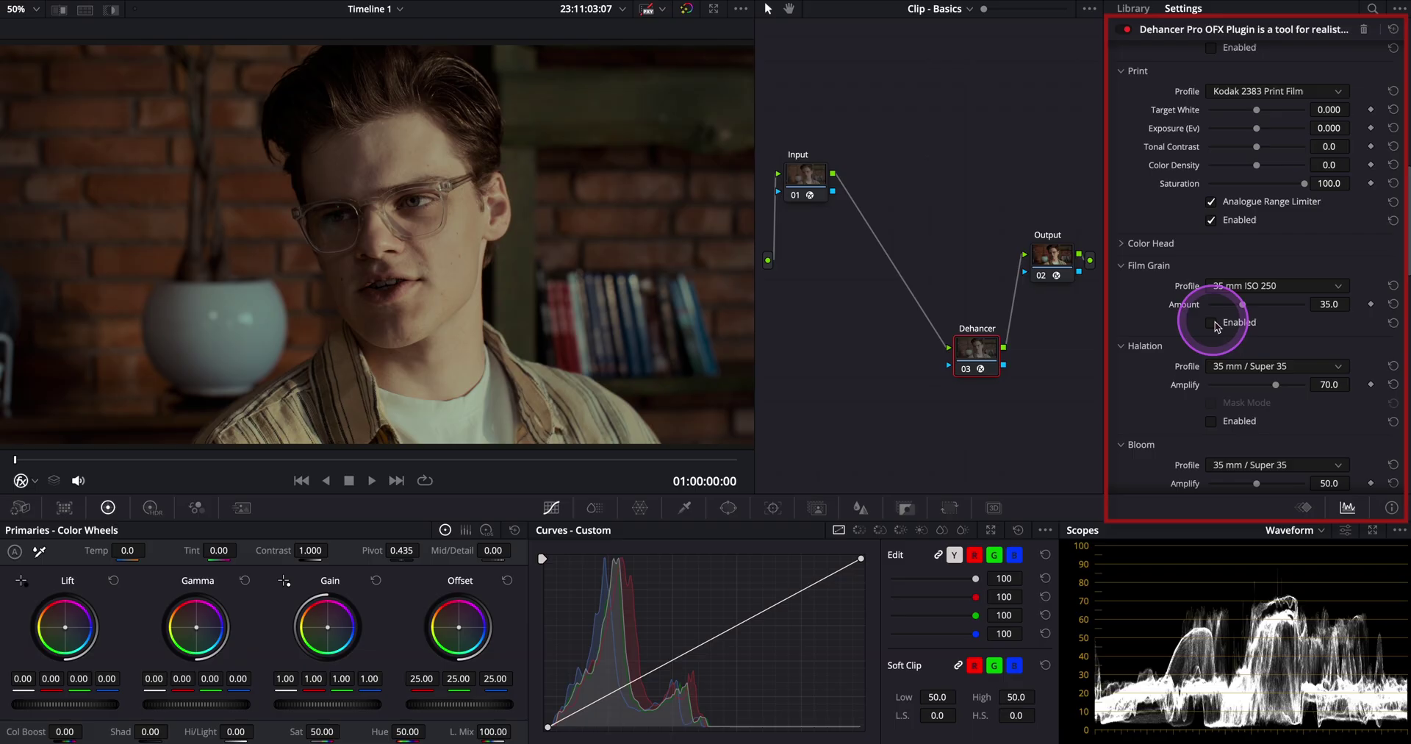
click(1249, 291)
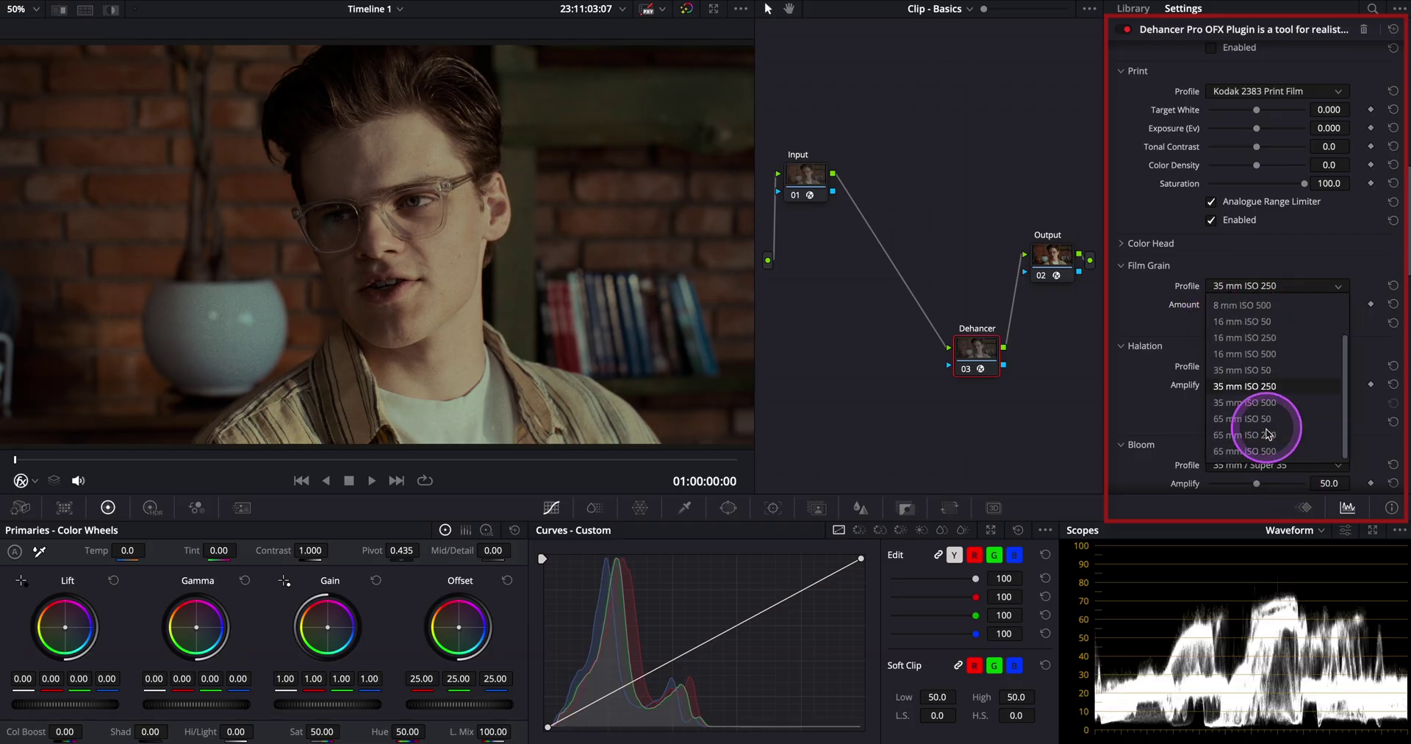
click(1250, 419)
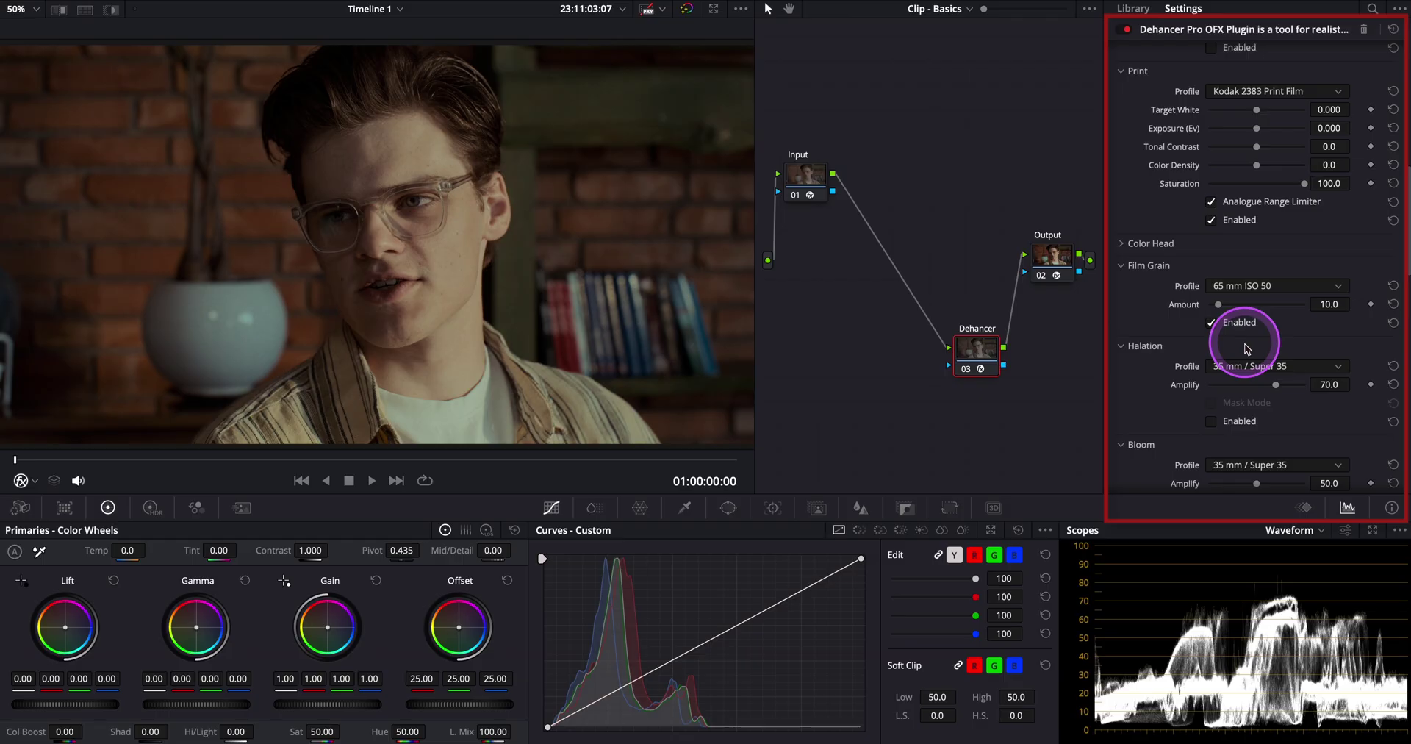
Step: Enable Halation with Amplify at about 75, and enable Bloom with a slightly raised Amplify
click(1212, 421)
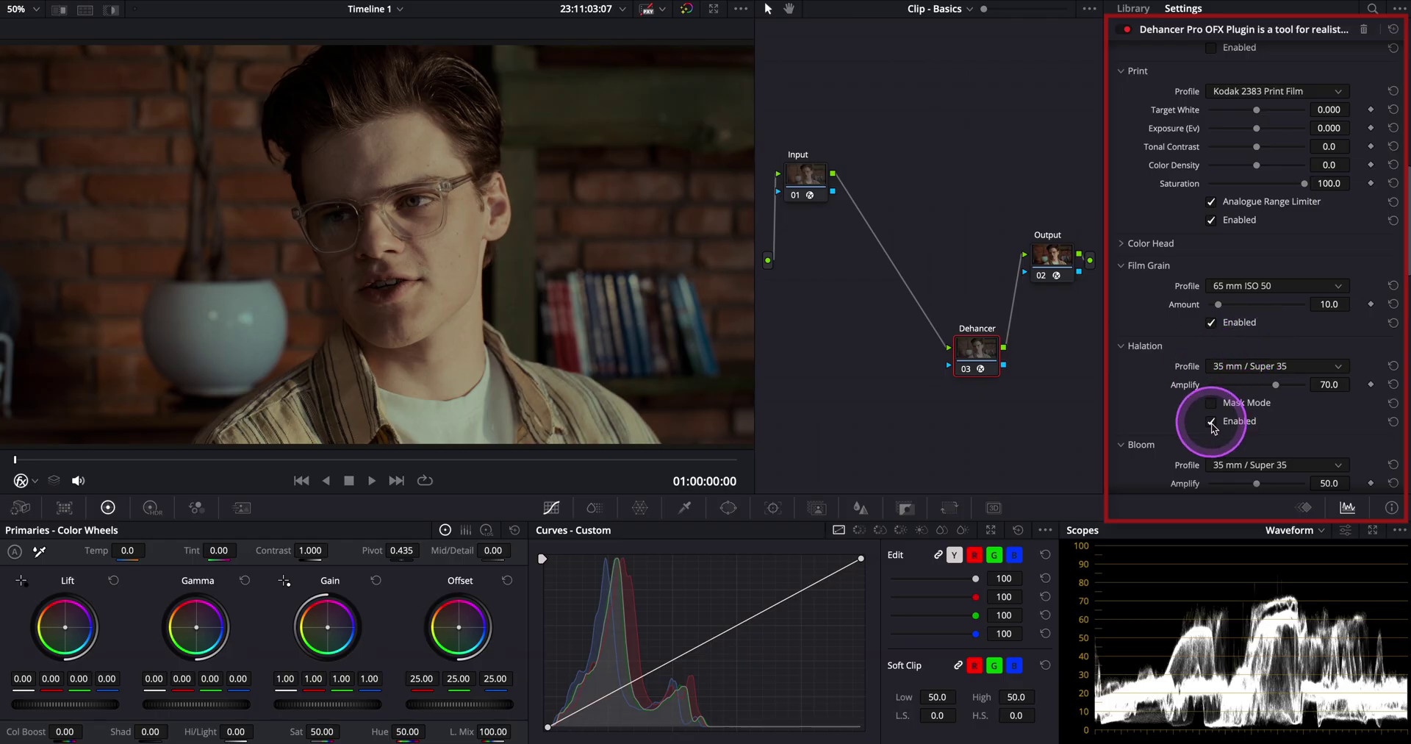
scroll(1182, 403, down, 2)
drag(1325, 314, 1359, 315)
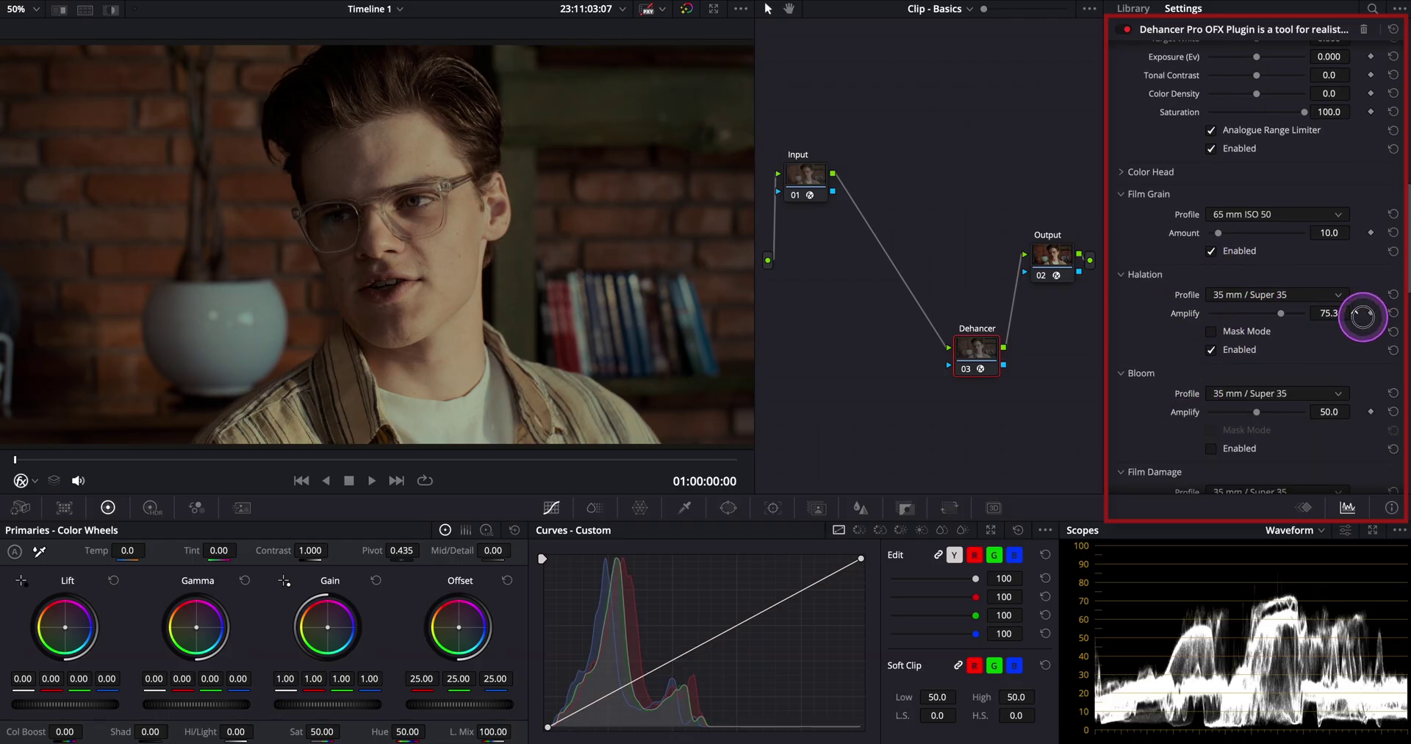
click(1211, 448)
drag(1348, 412, 1363, 412)
Step: Lower a remaining Dehancer effect setting from its maximum, and toggle the Dehancer node to compare the image with and without it
scroll(1176, 426, down, 10)
drag(1305, 381, 1255, 385)
click(967, 372)
click(967, 372)
click(968, 372)
click(968, 372)
Step: Add a node directly after the Input node and label it Primaries
click(804, 174)
right_click(804, 174)
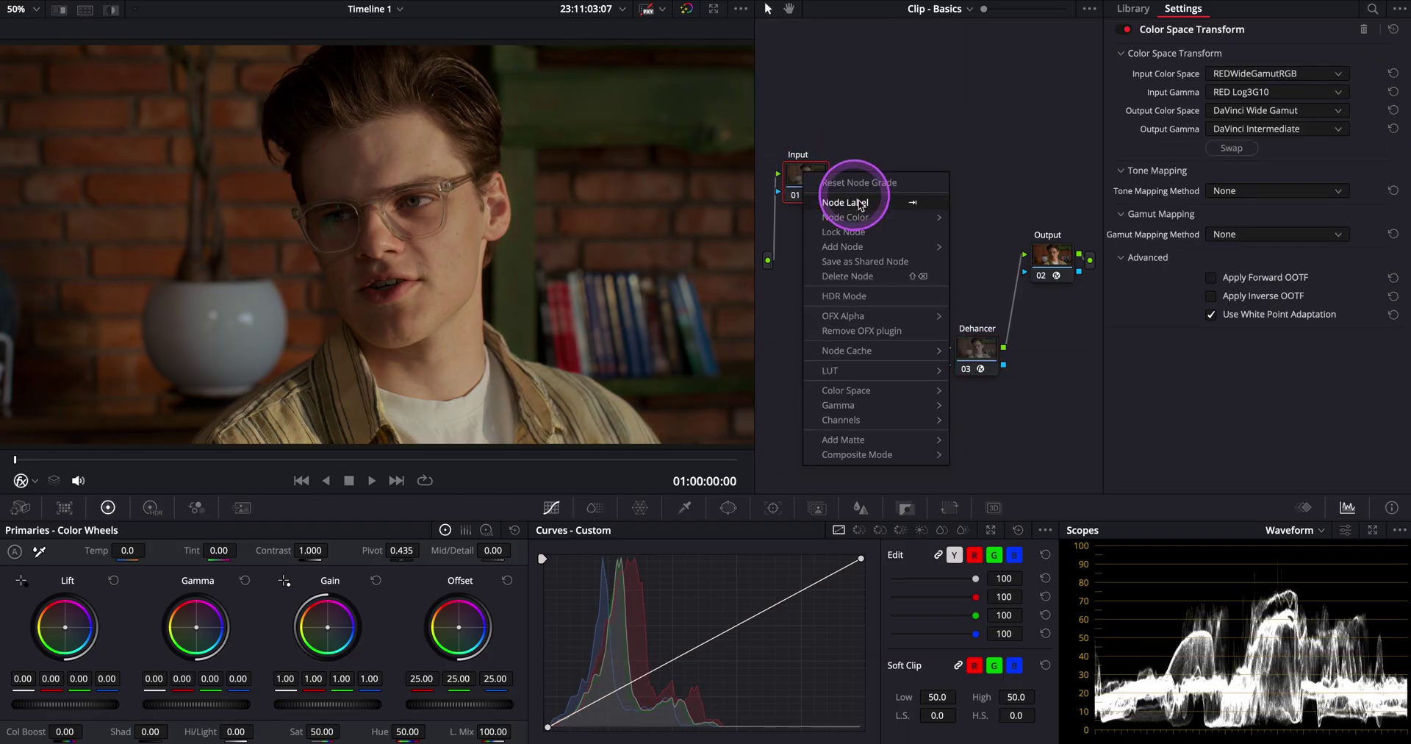
click(978, 247)
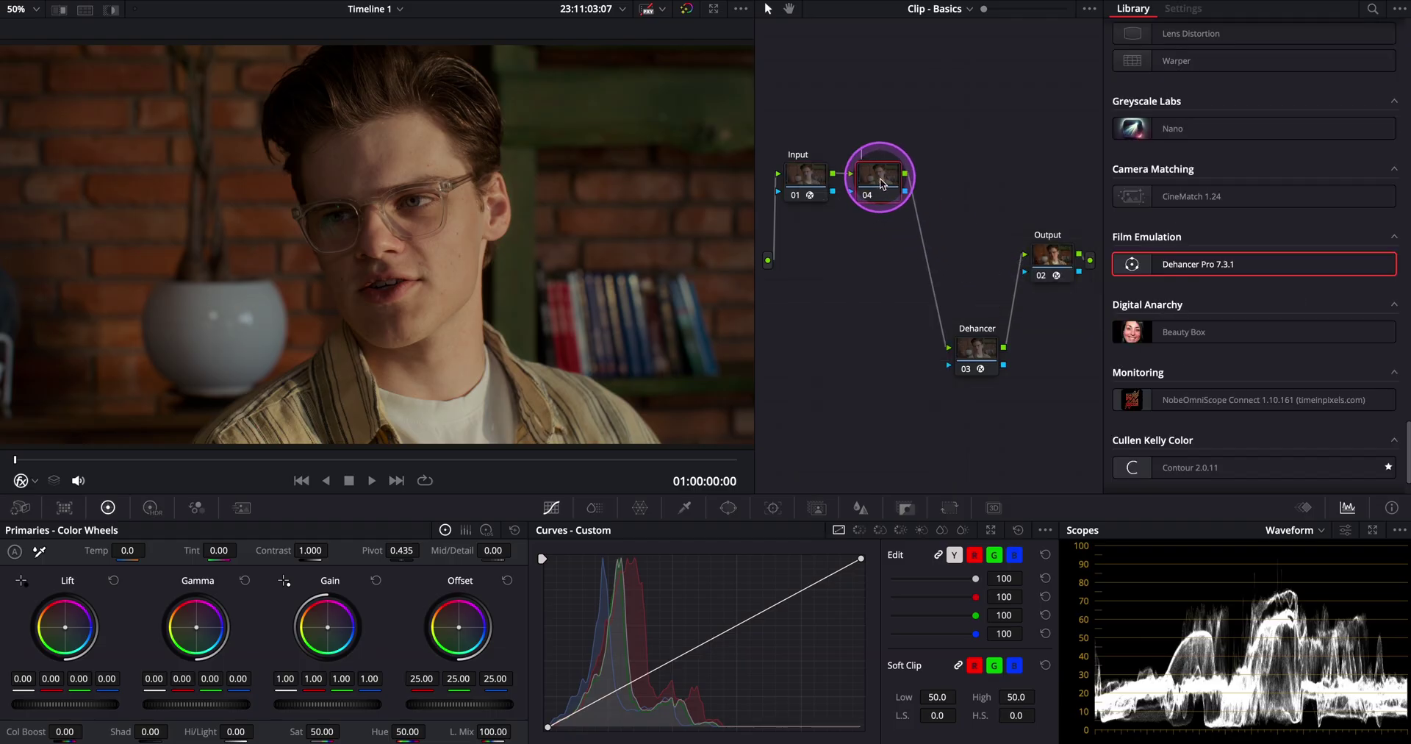
text(Primaries)
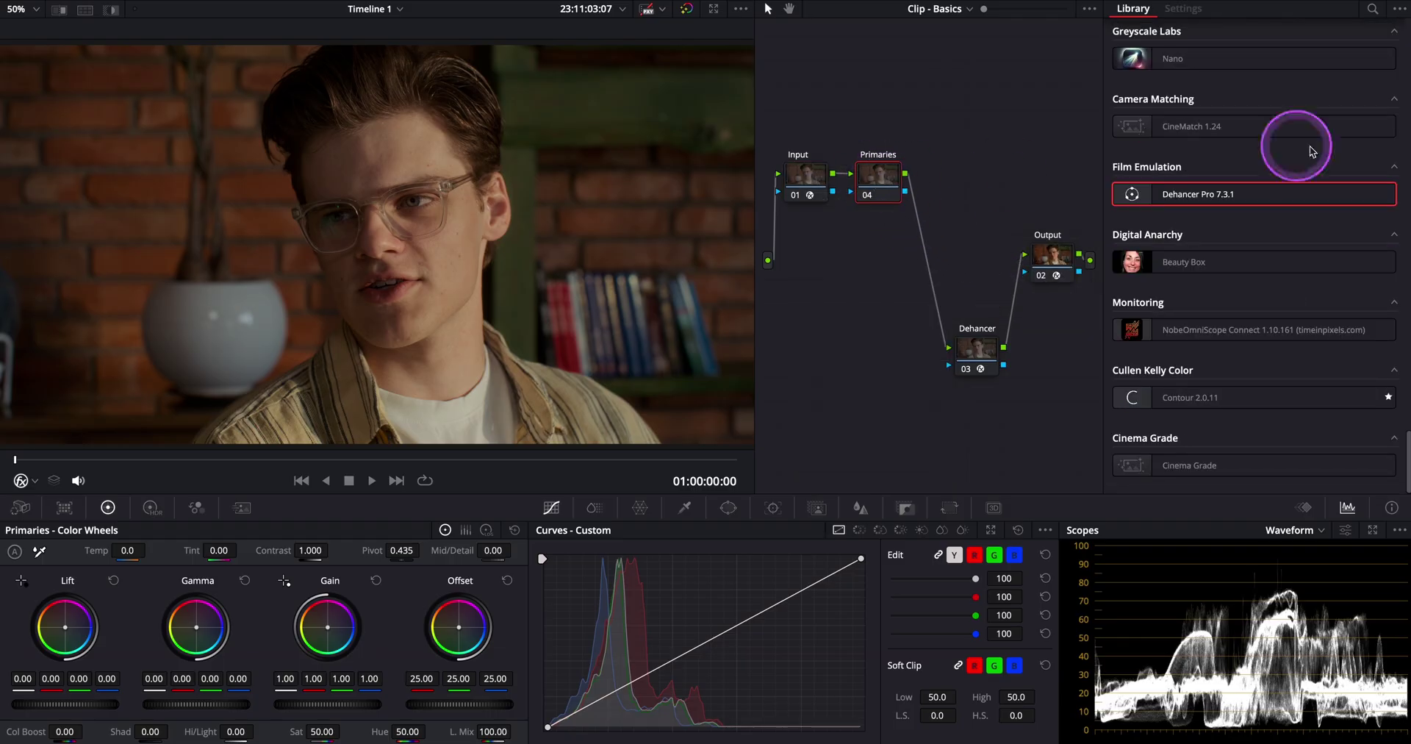
Step: Apply the DCTL effect to the Primaries node and load PixelTools_PrimeGrade_v1.1.0
click(1372, 9)
text(dct)
drag(1187, 95, 874, 166)
click(1263, 89)
scroll(1264, 127, down, 5)
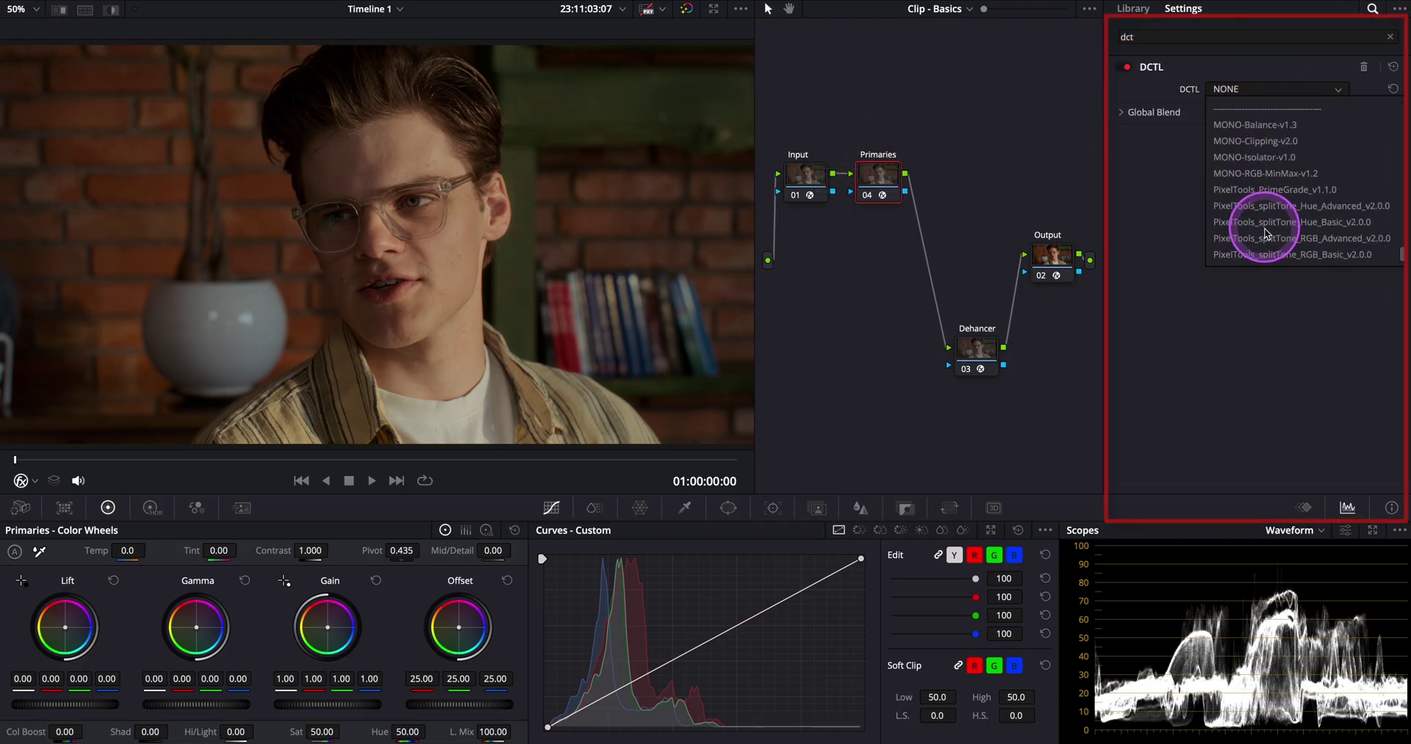
click(1261, 189)
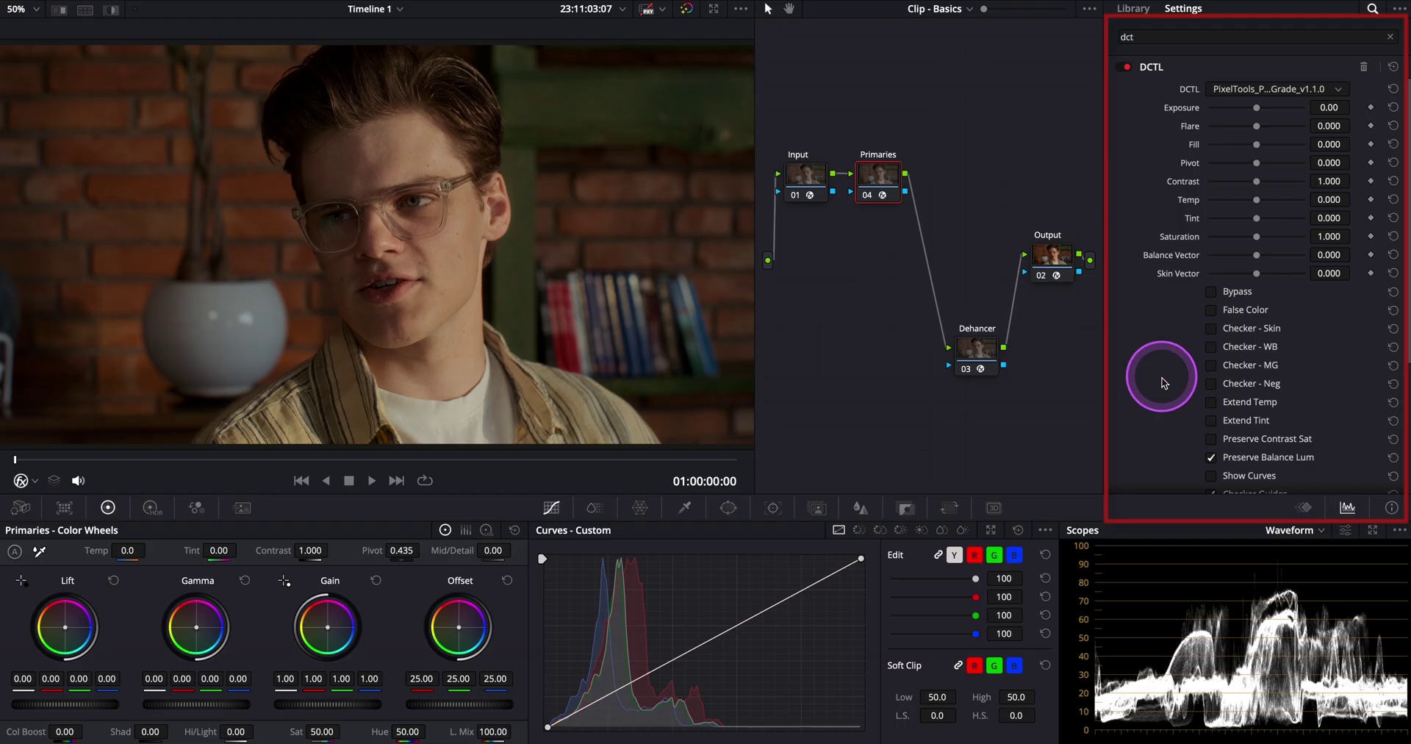
Step: Raise the DCTL Exposure on the Primaries node to 0.18 using the False Color overlay, and turn the overlay off
click(1212, 311)
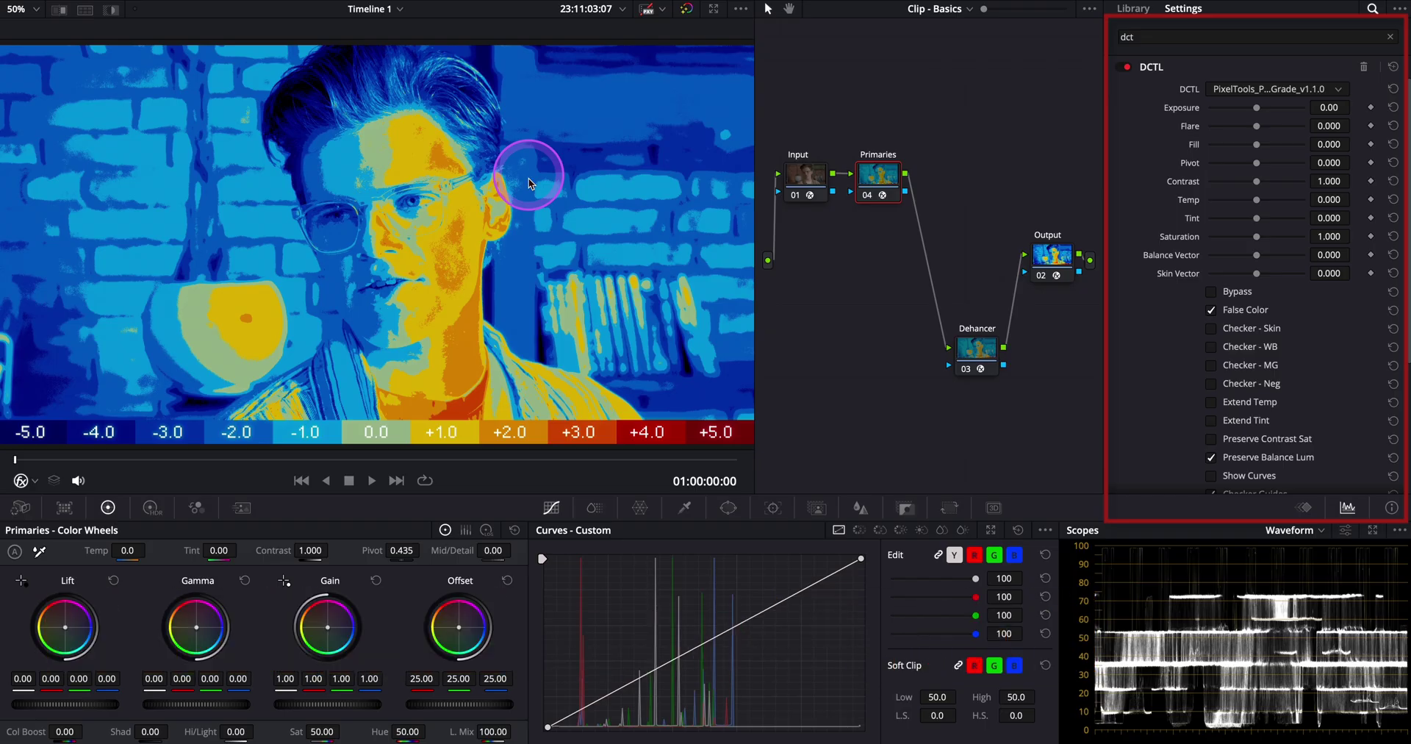
drag(1259, 112, 1355, 112)
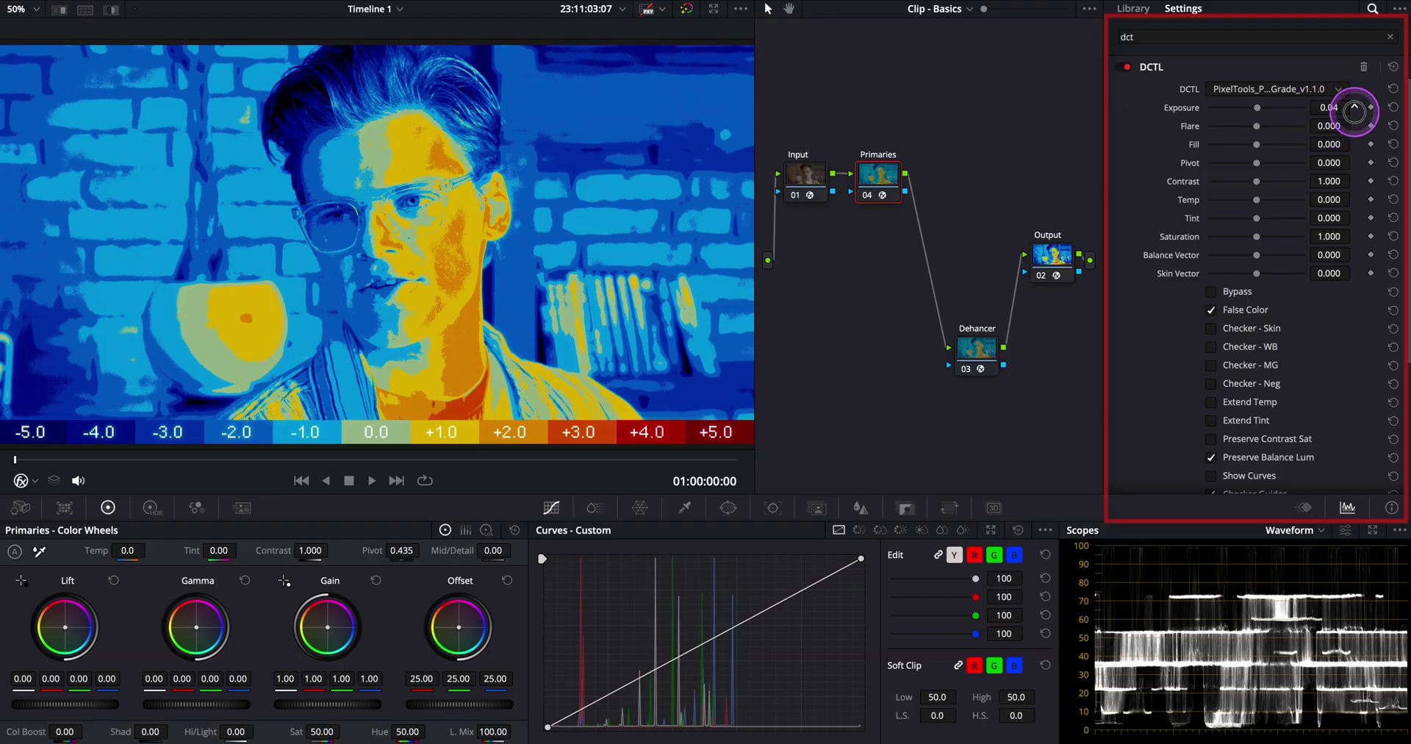
drag(729, 371, 752, 372)
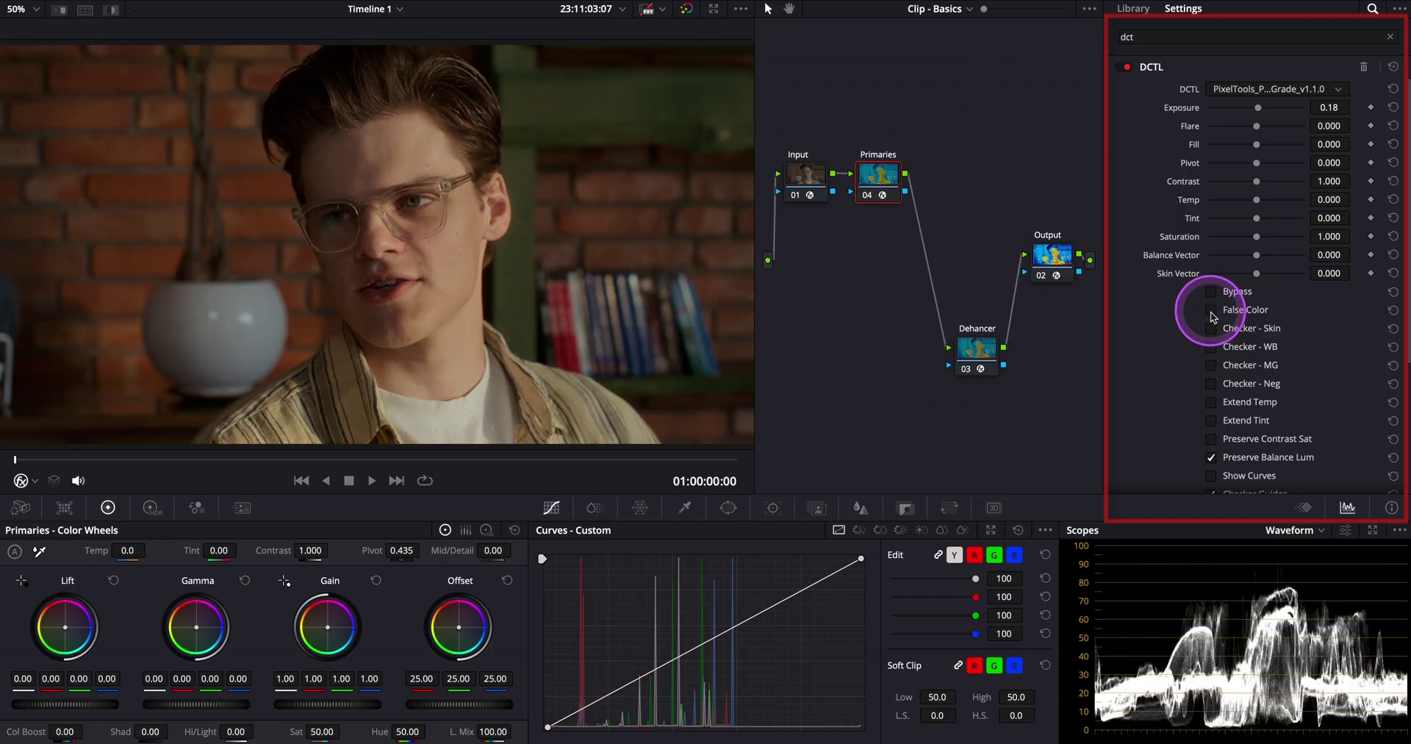
click(1211, 310)
Step: Examine the skin tones and white balance with the Checker - Skin and Checker - WB overlays, and view the clean image enlarged
click(1212, 329)
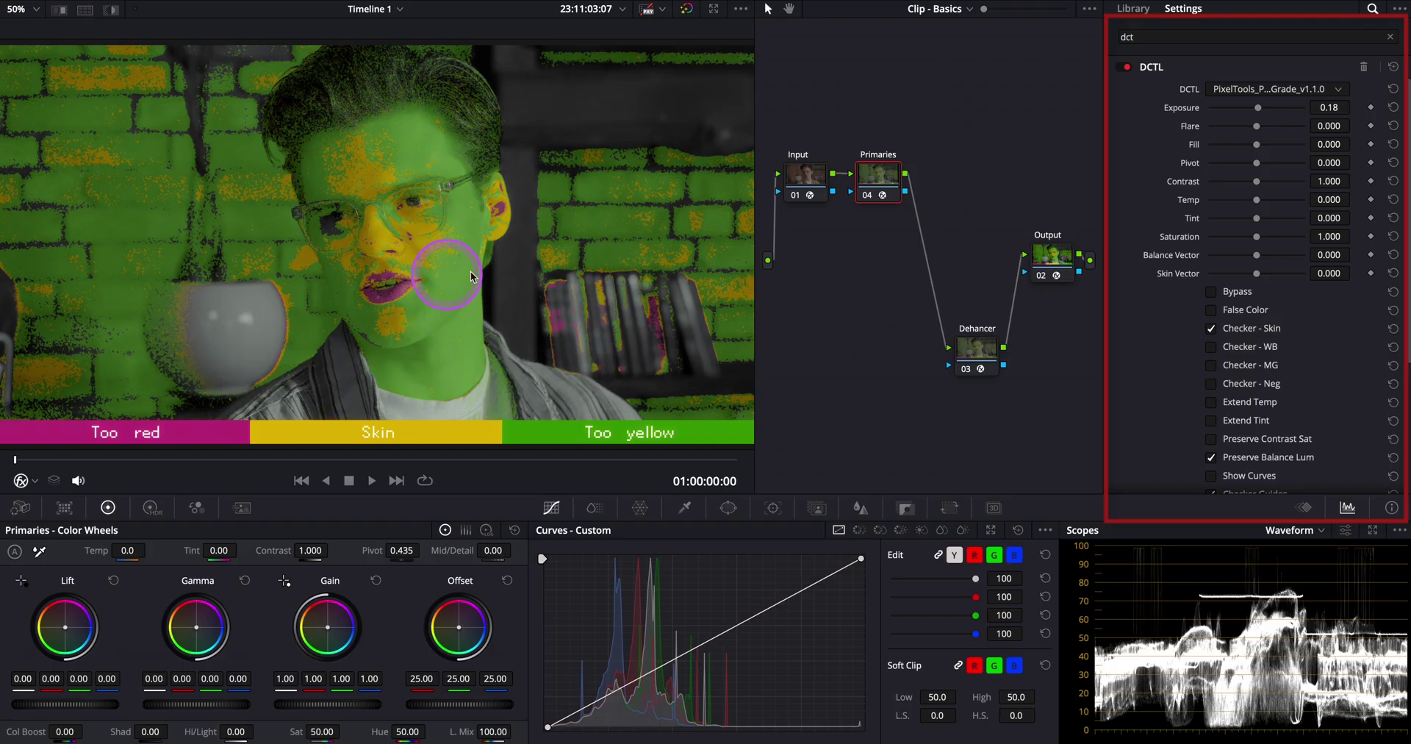
click(1212, 329)
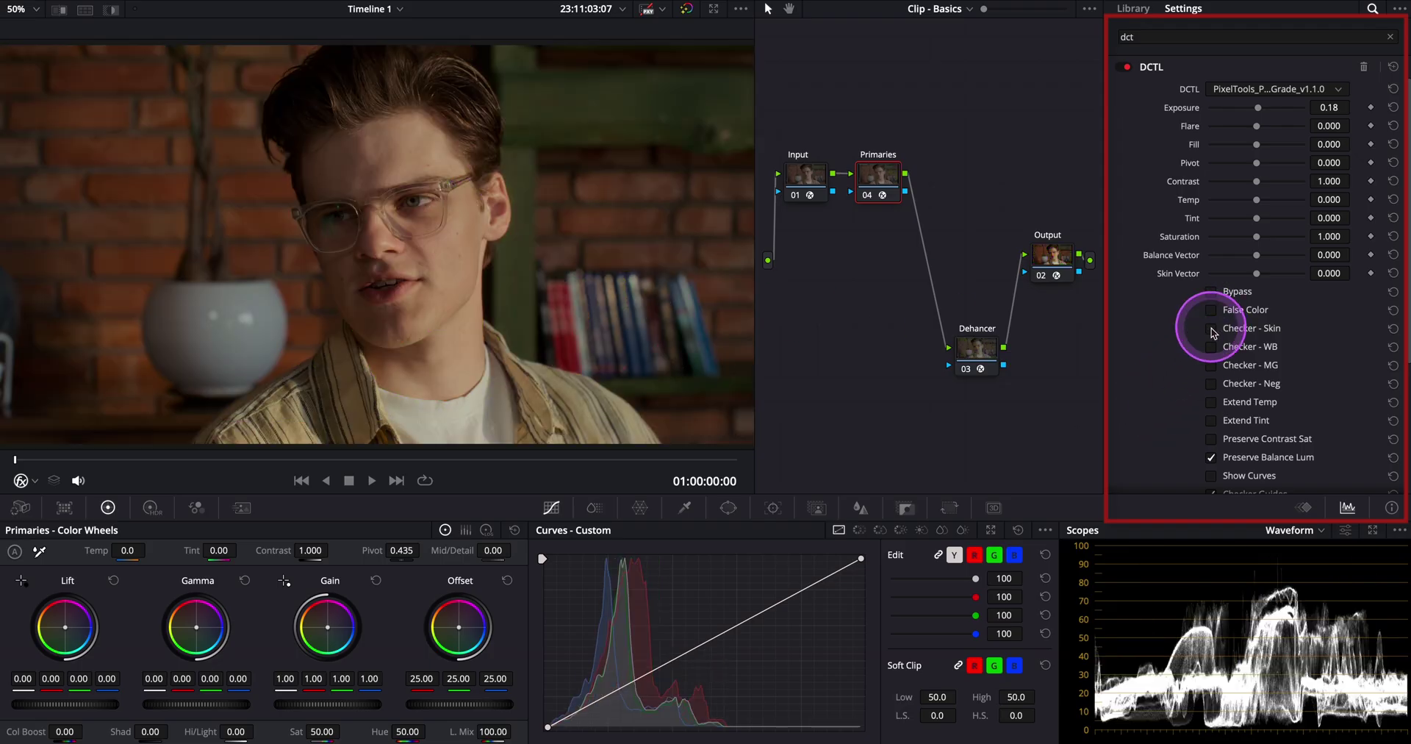
click(1212, 348)
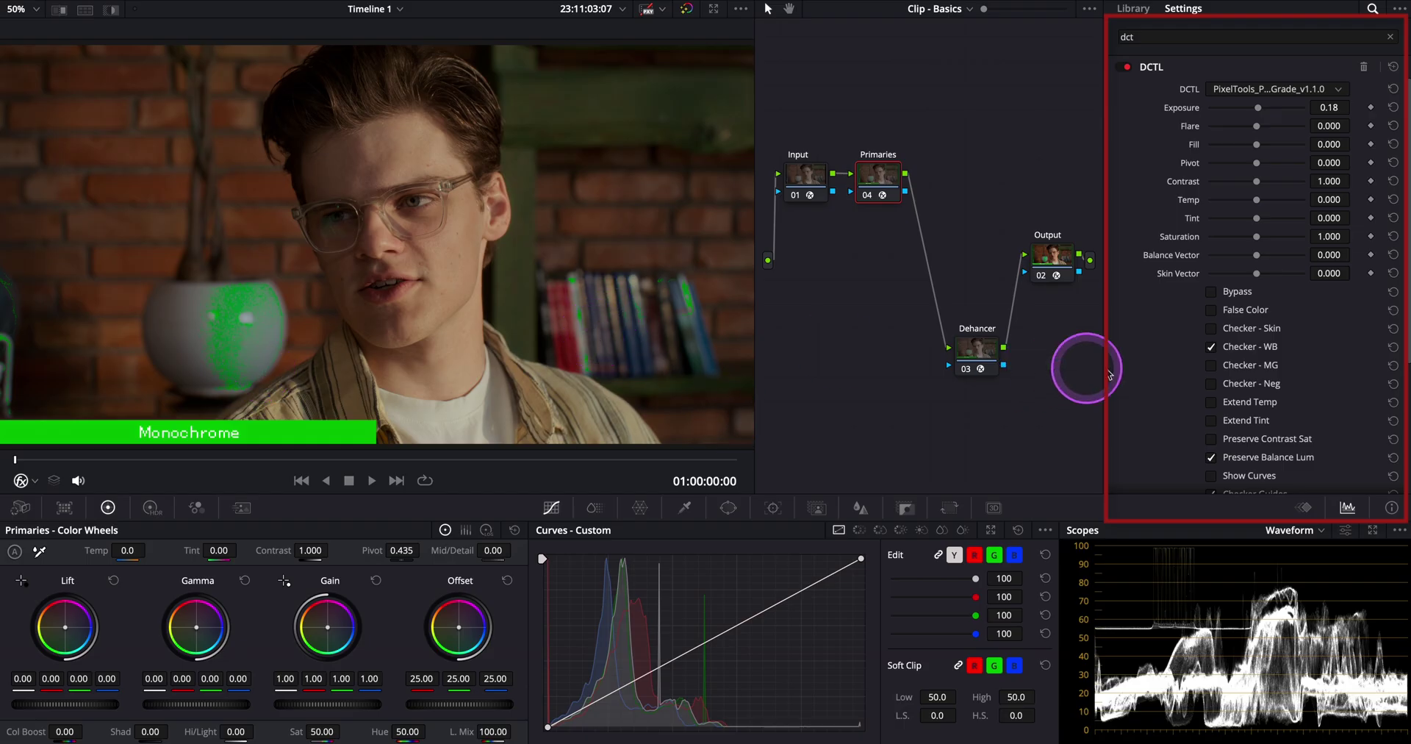
click(1211, 347)
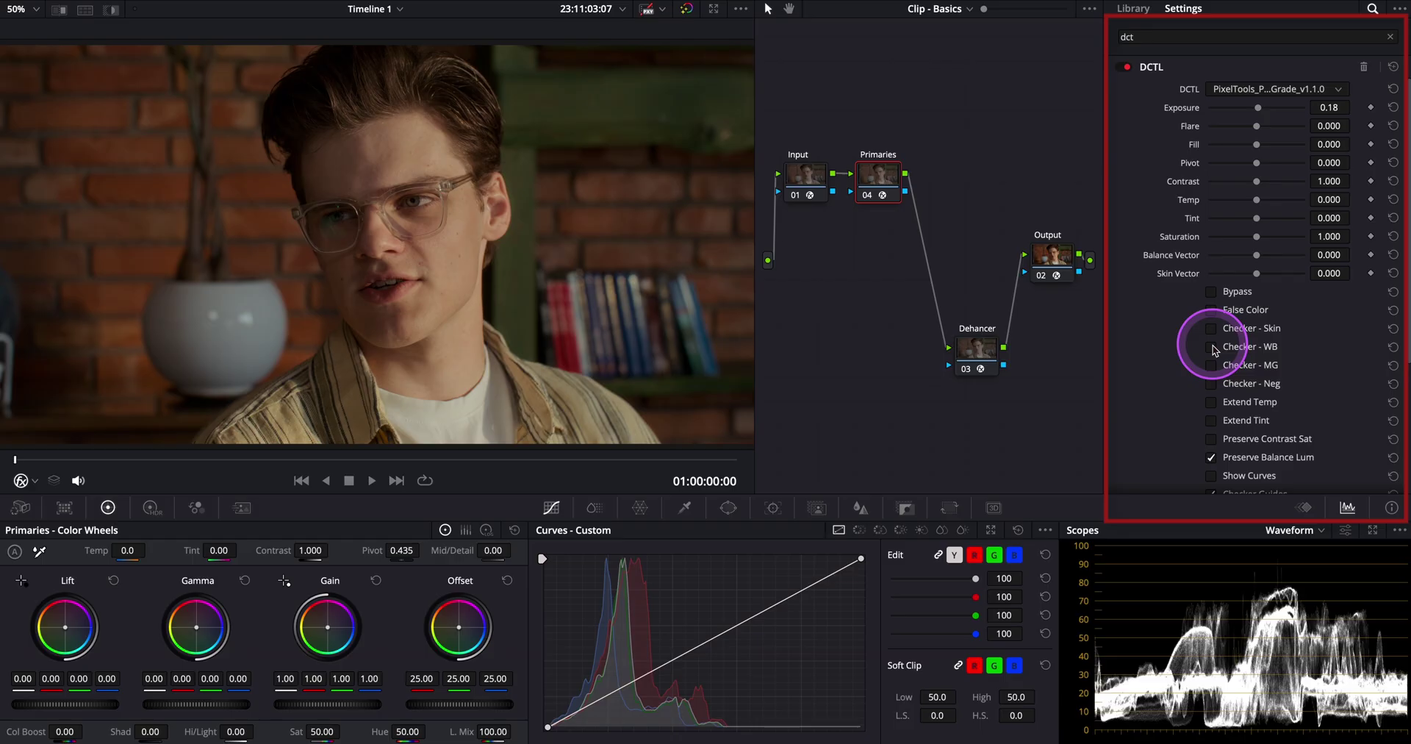
key(alt+f)
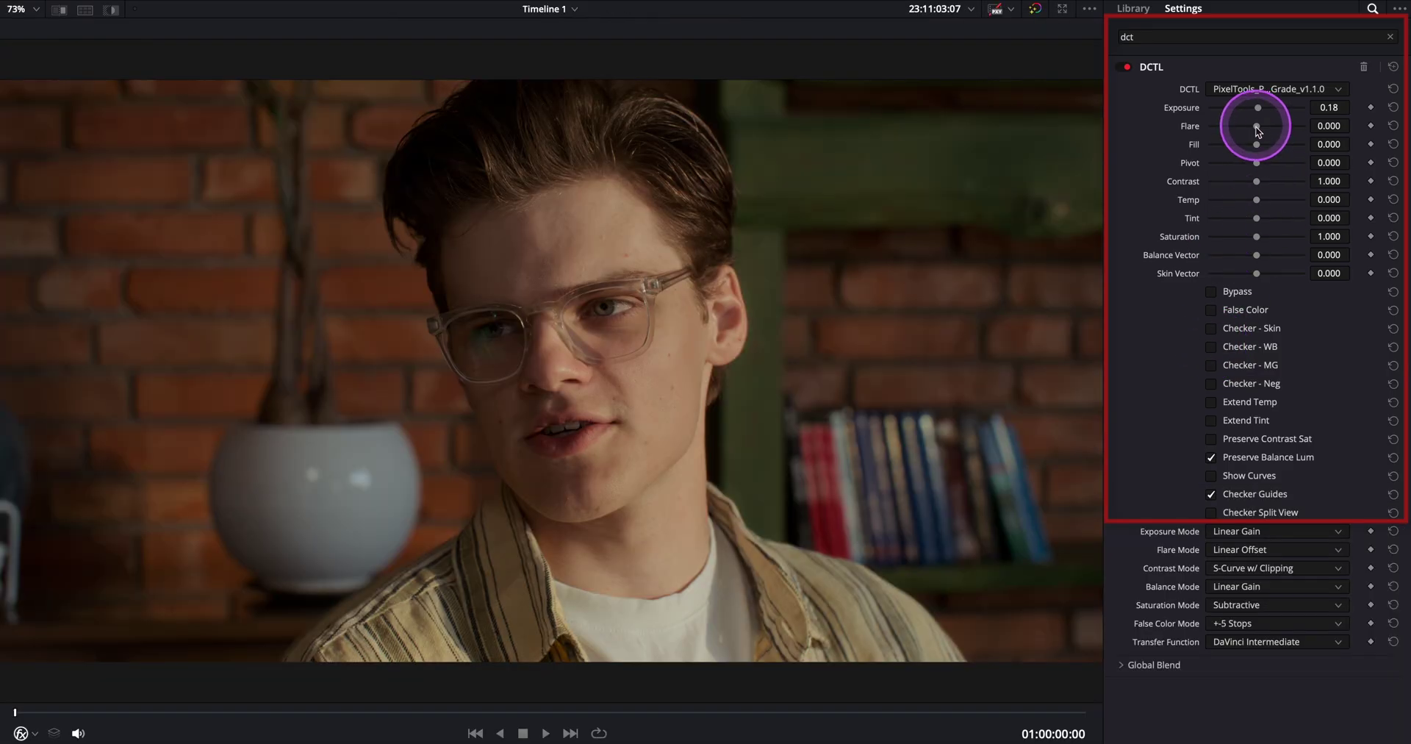
drag(1258, 182, 1229, 168)
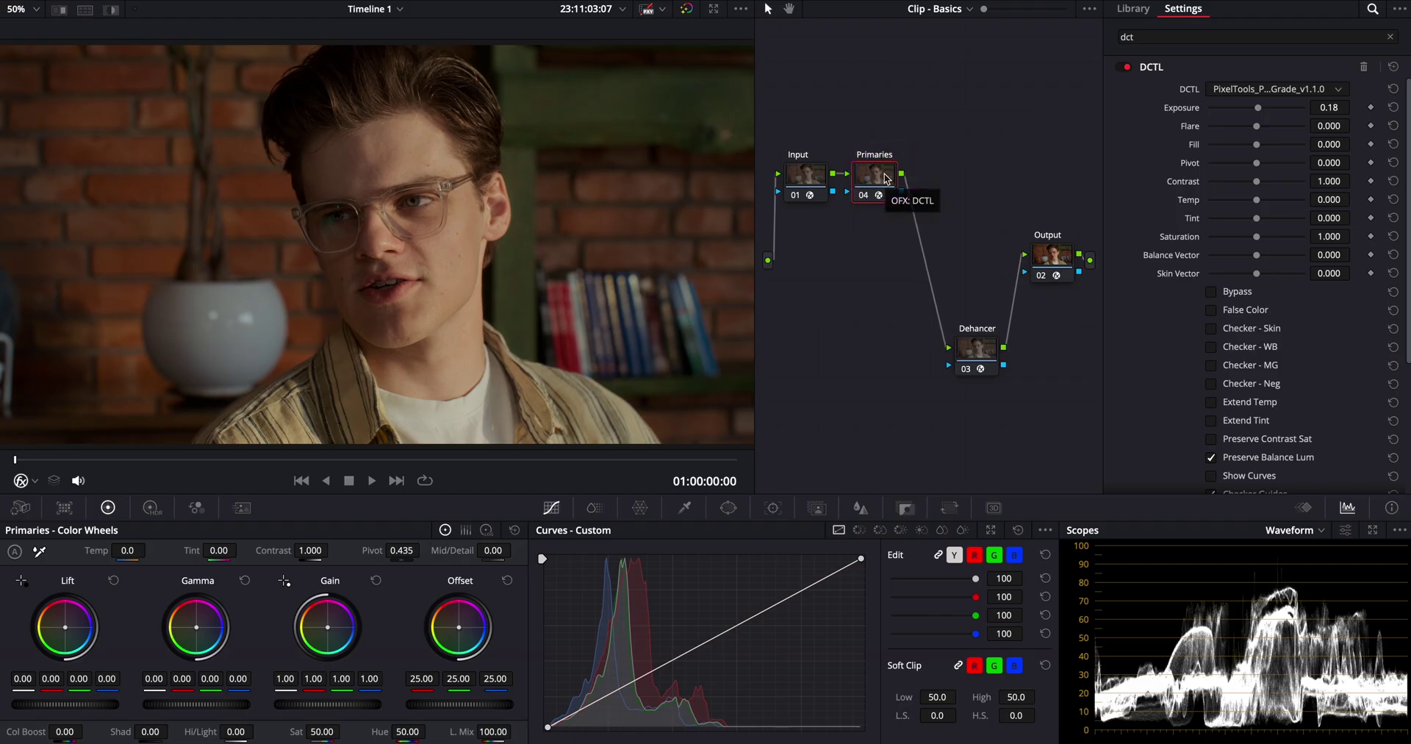
Step: Add a serial node directly after the Primaries node and label it Sharpen
right_click(887, 180)
mouse_move(945, 252)
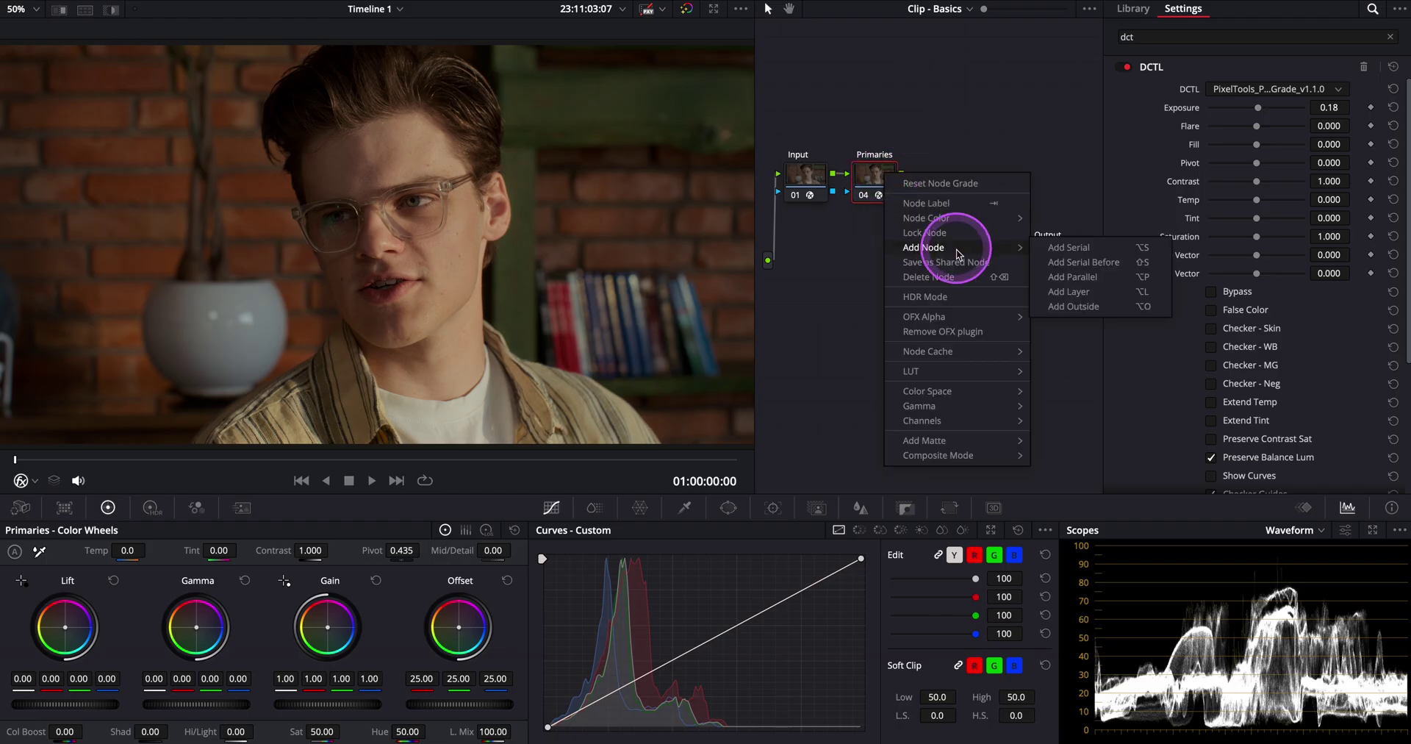
click(1071, 252)
double_click(956, 179)
text(Sharpen)
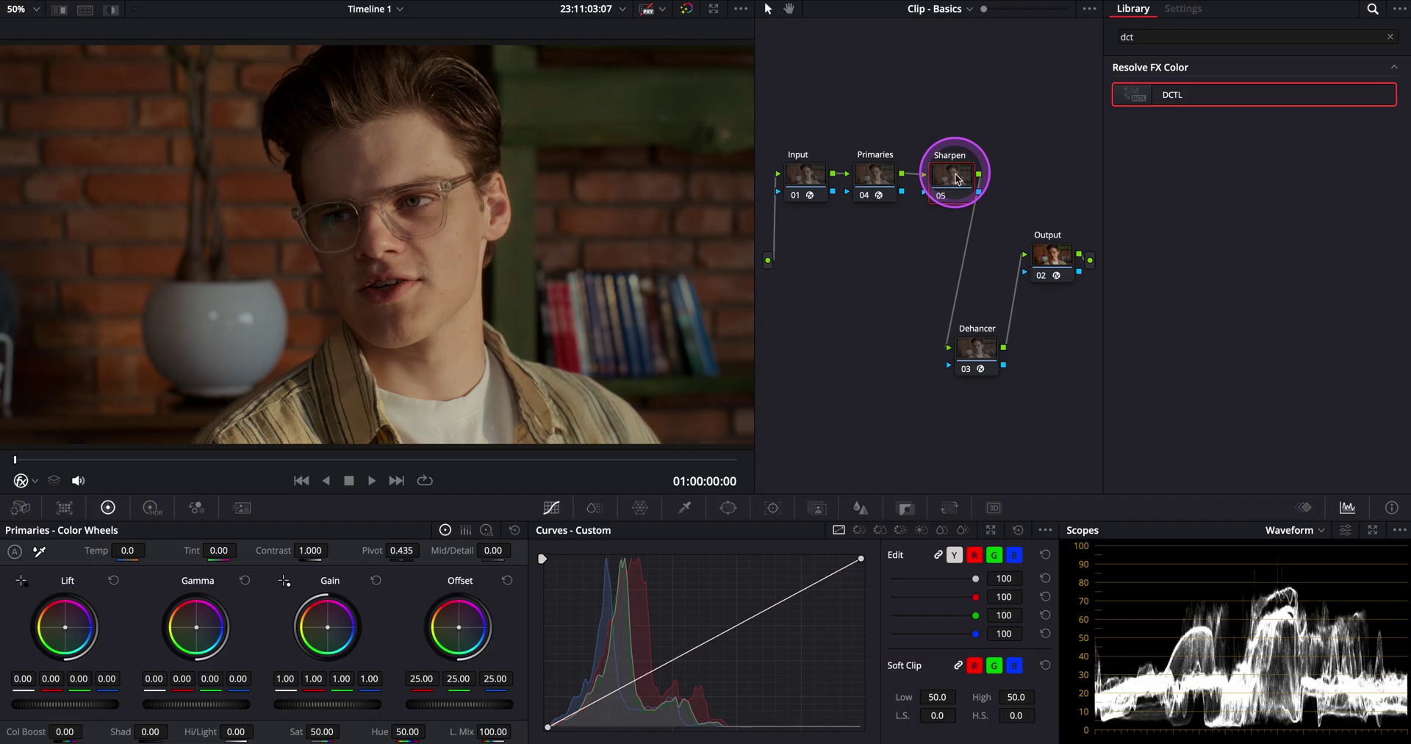
Step: Sharpen the image on the Sharpen node with Coring Softness 50, Level 50 and Radius 0.40, and check it in the enlarged viewer
click(861, 507)
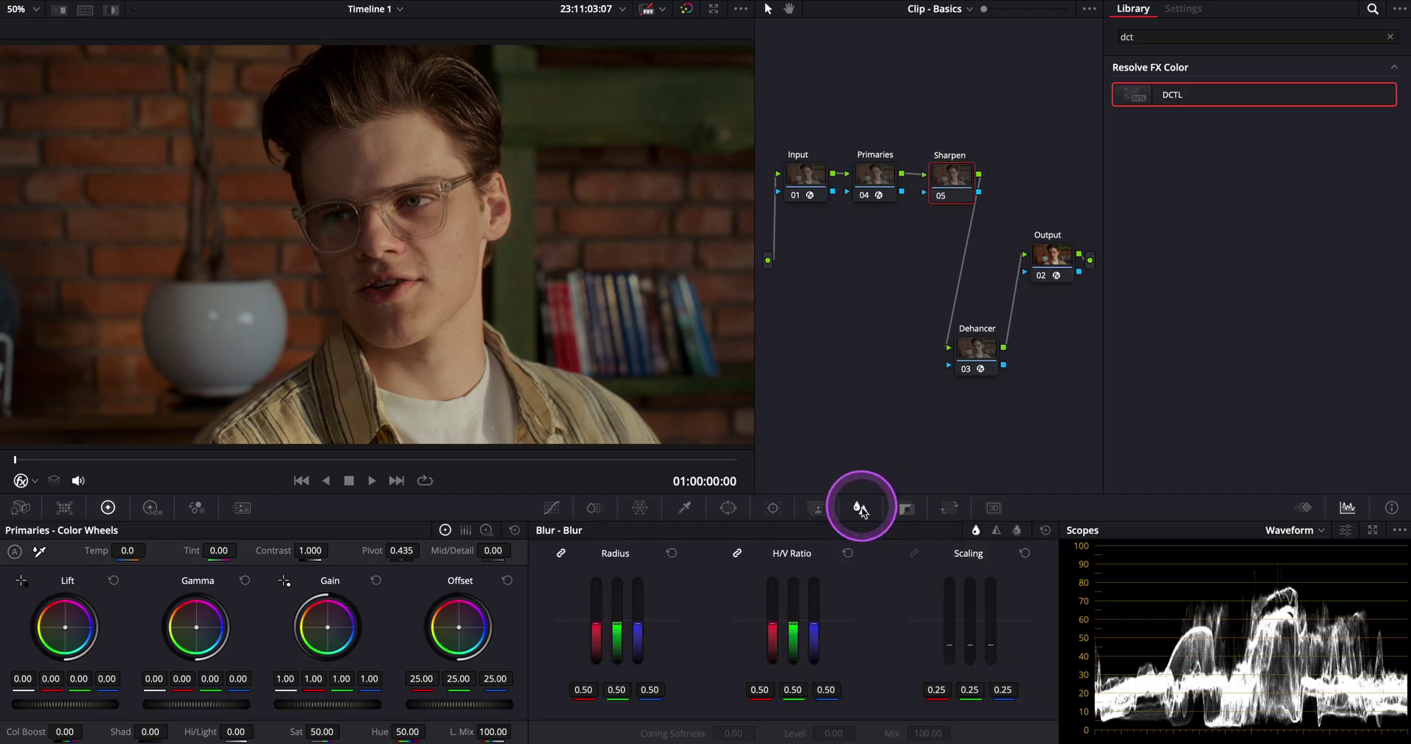
click(997, 530)
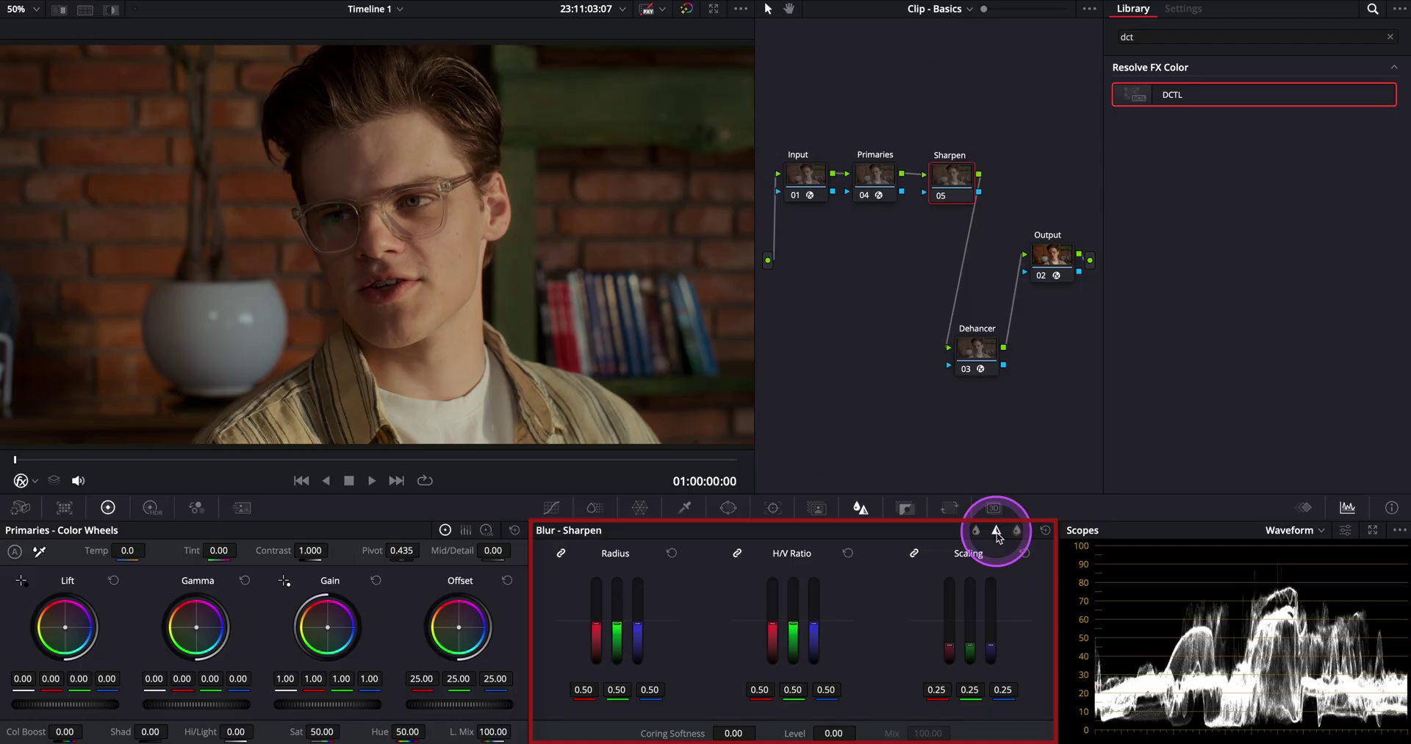
click(729, 733)
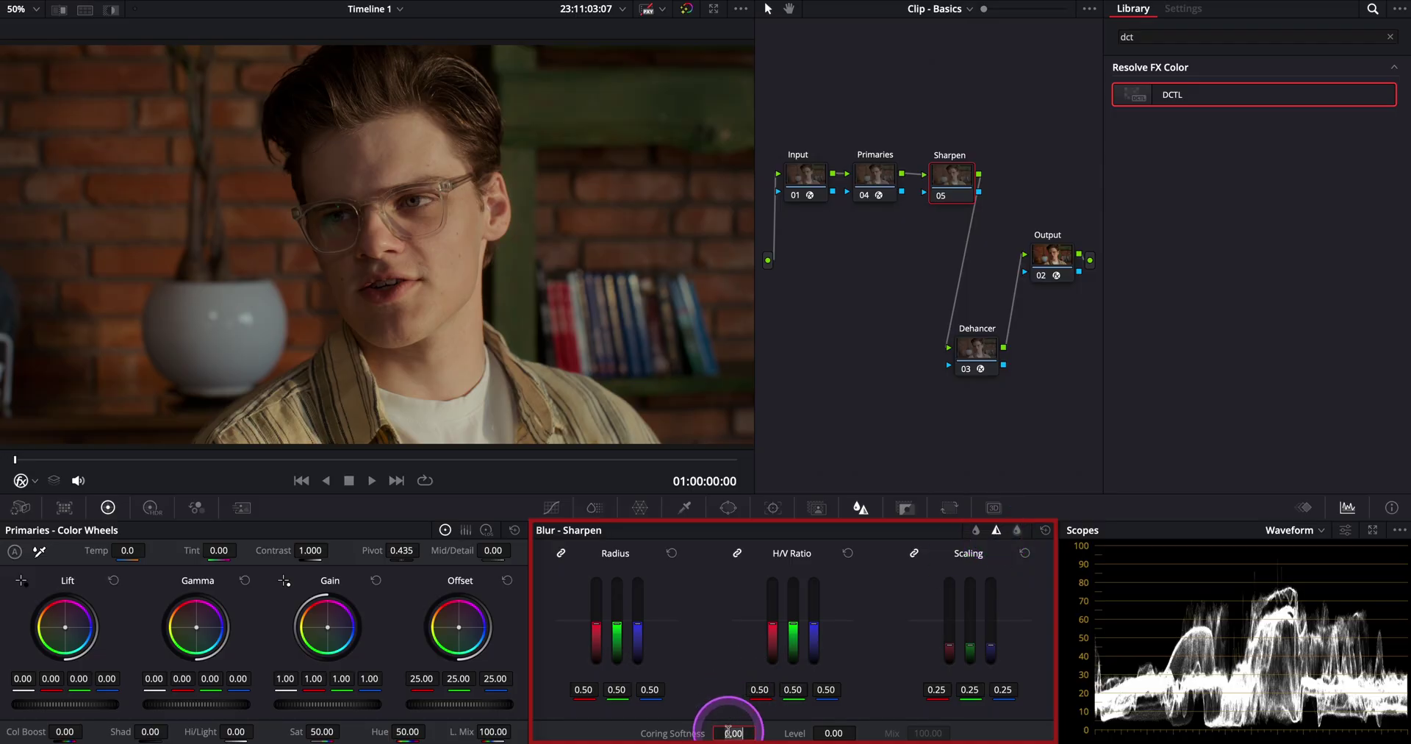
click(835, 733)
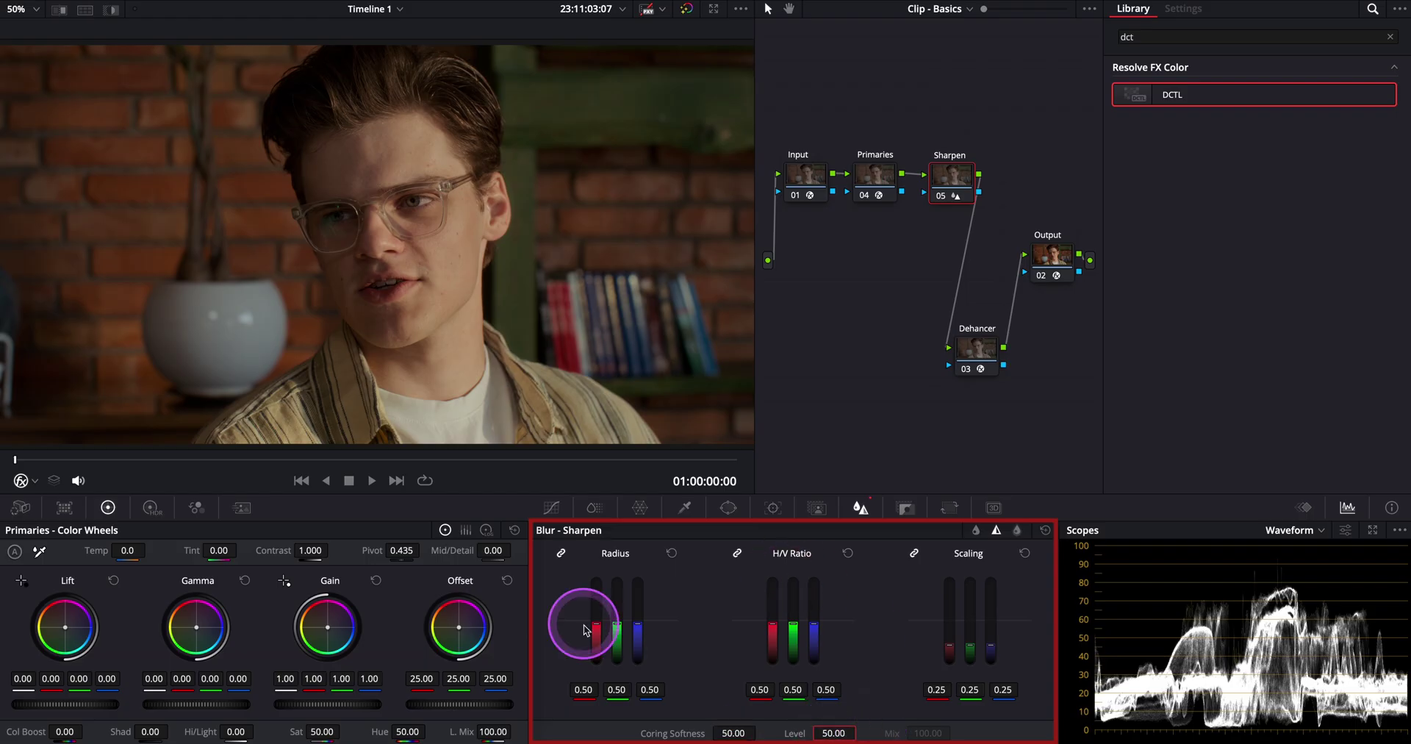
drag(634, 624, 638, 634)
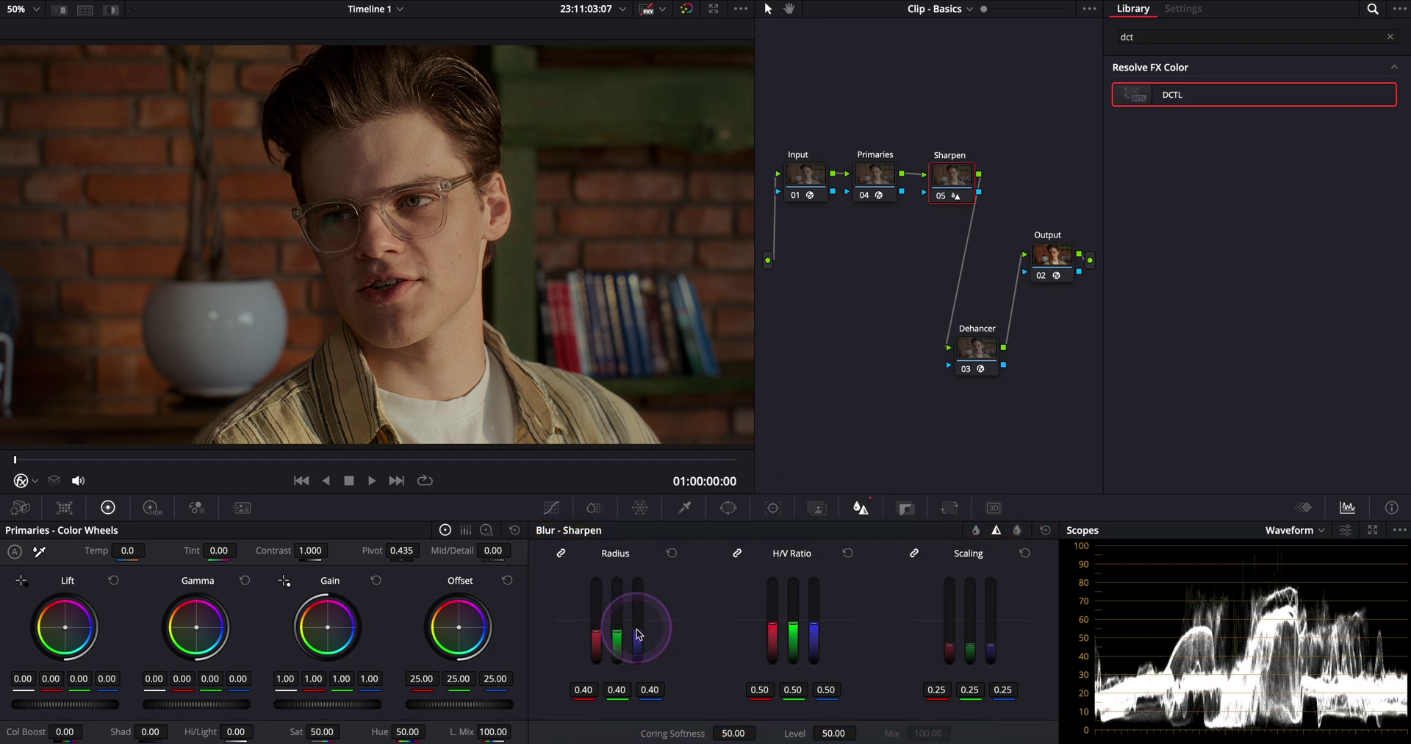
key(alt+f)
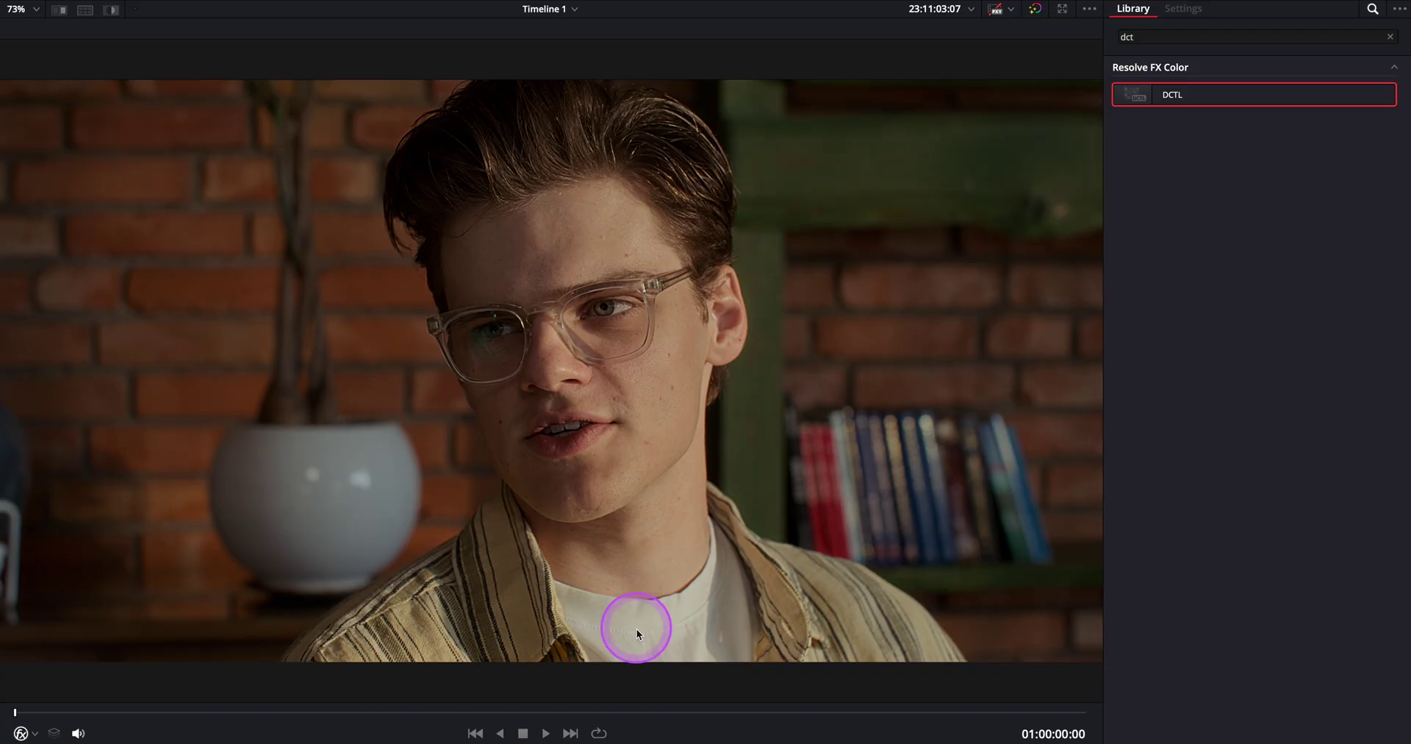
key(alt+f)
Step: Add the clip's matte to the Sharpen node and place the matte node above the Primaries node
right_click(947, 175)
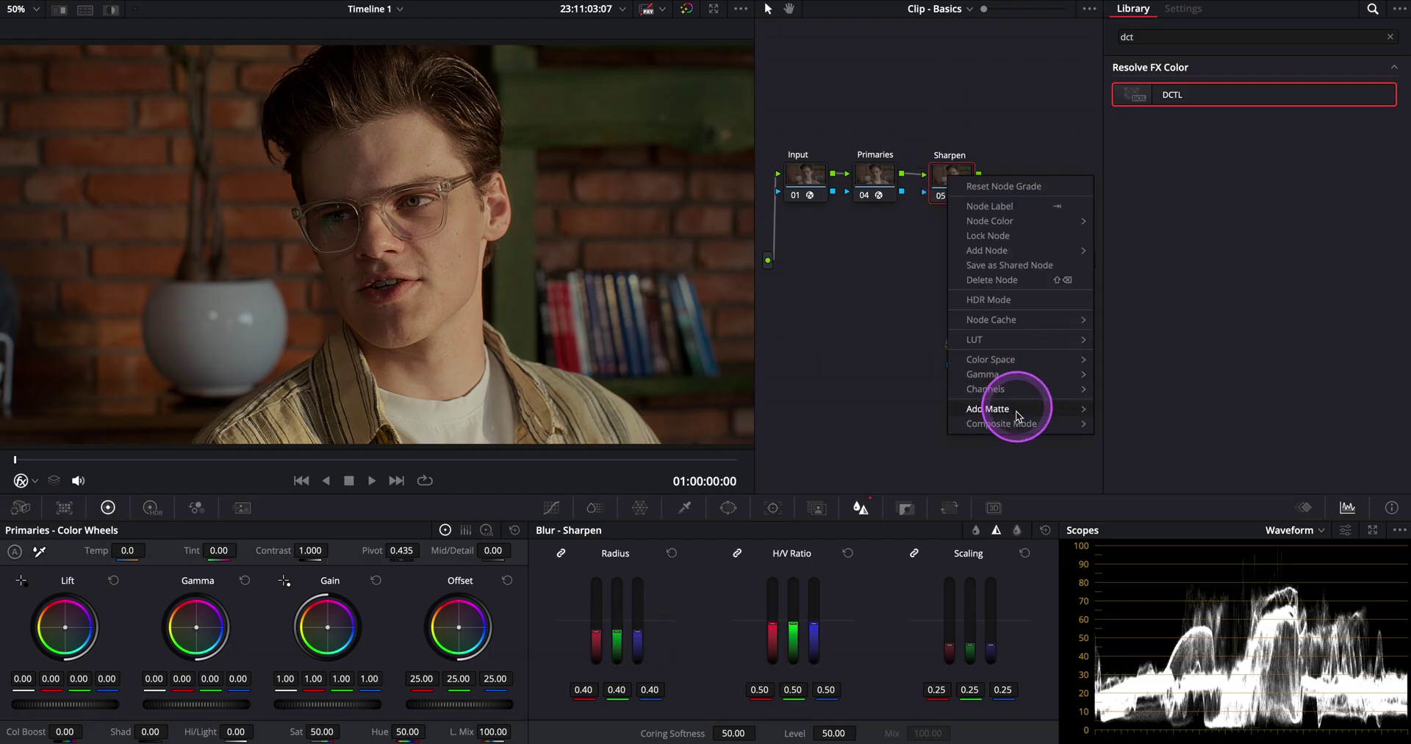
click(914, 410)
drag(879, 244, 872, 96)
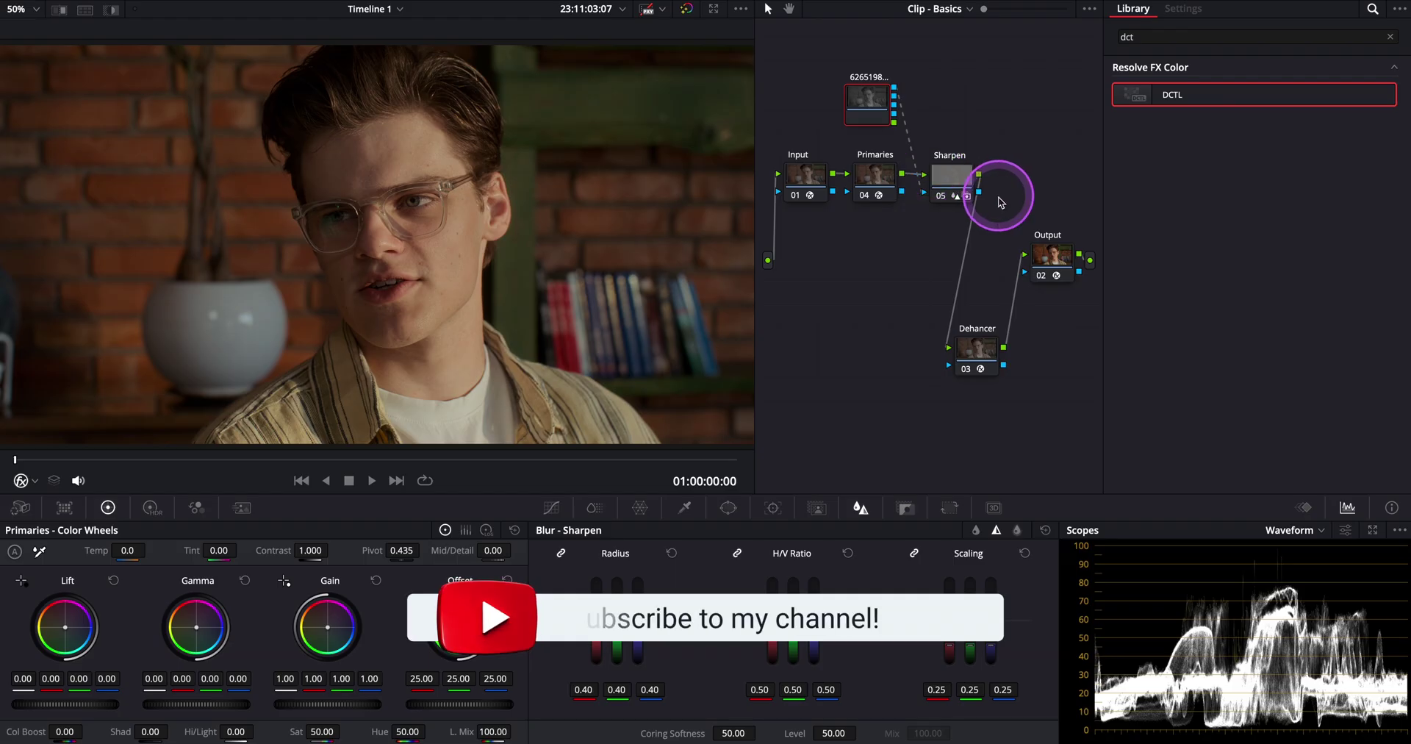
Step: Inspect the area that the matte passes to the Sharpen node in highlight view, and return to the normal image
click(951, 182)
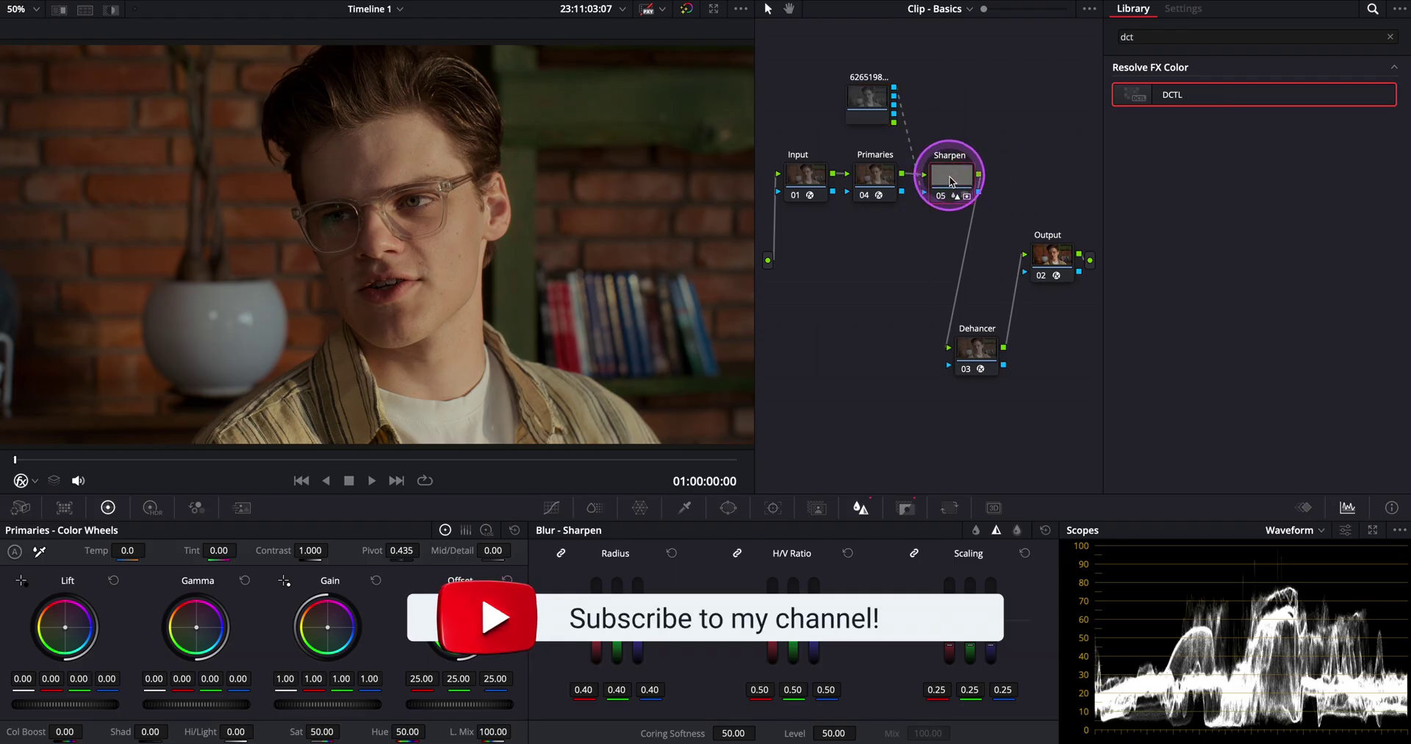
key(shift+h)
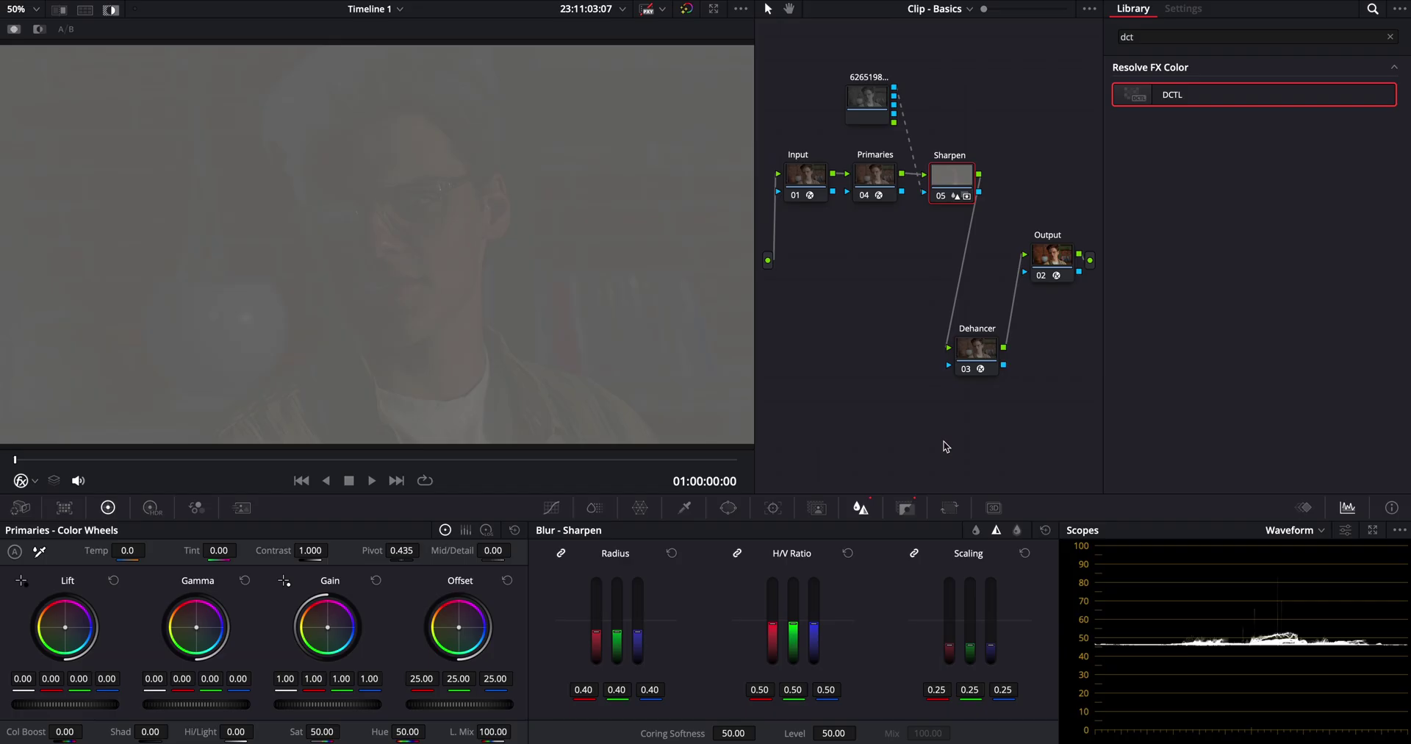
key(shift+h)
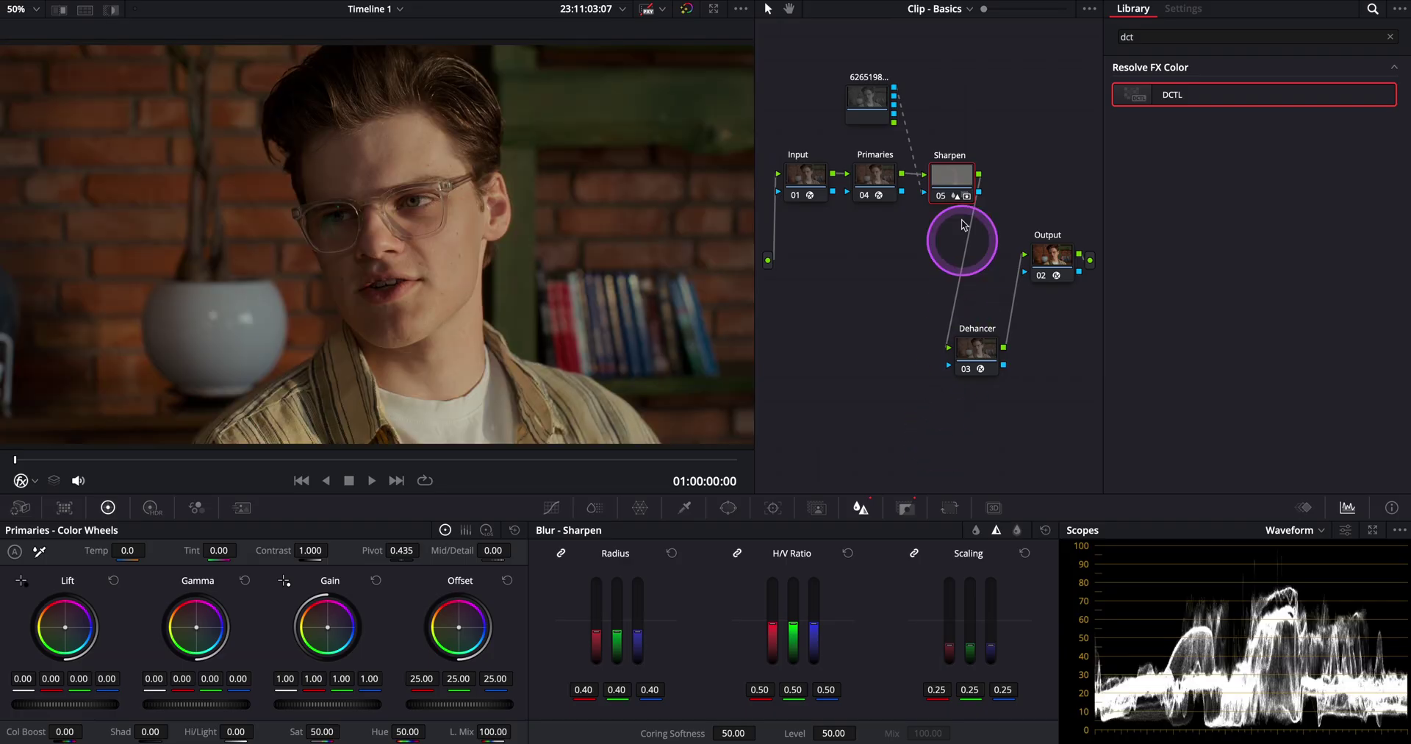
Step: Add a serial node after Sharpen, label it Glow, and connect the matte's first output to its key input
right_click(951, 176)
mouse_move(1037, 250)
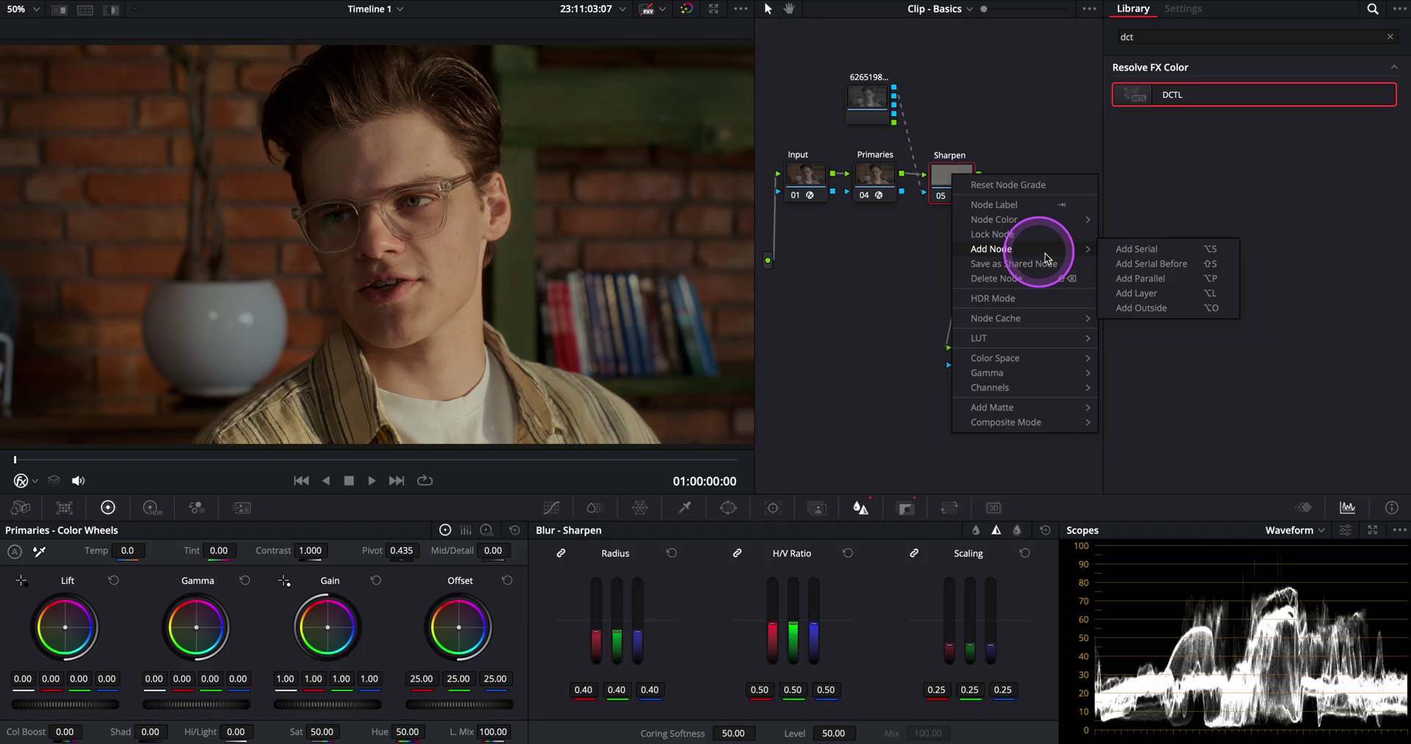
click(1143, 252)
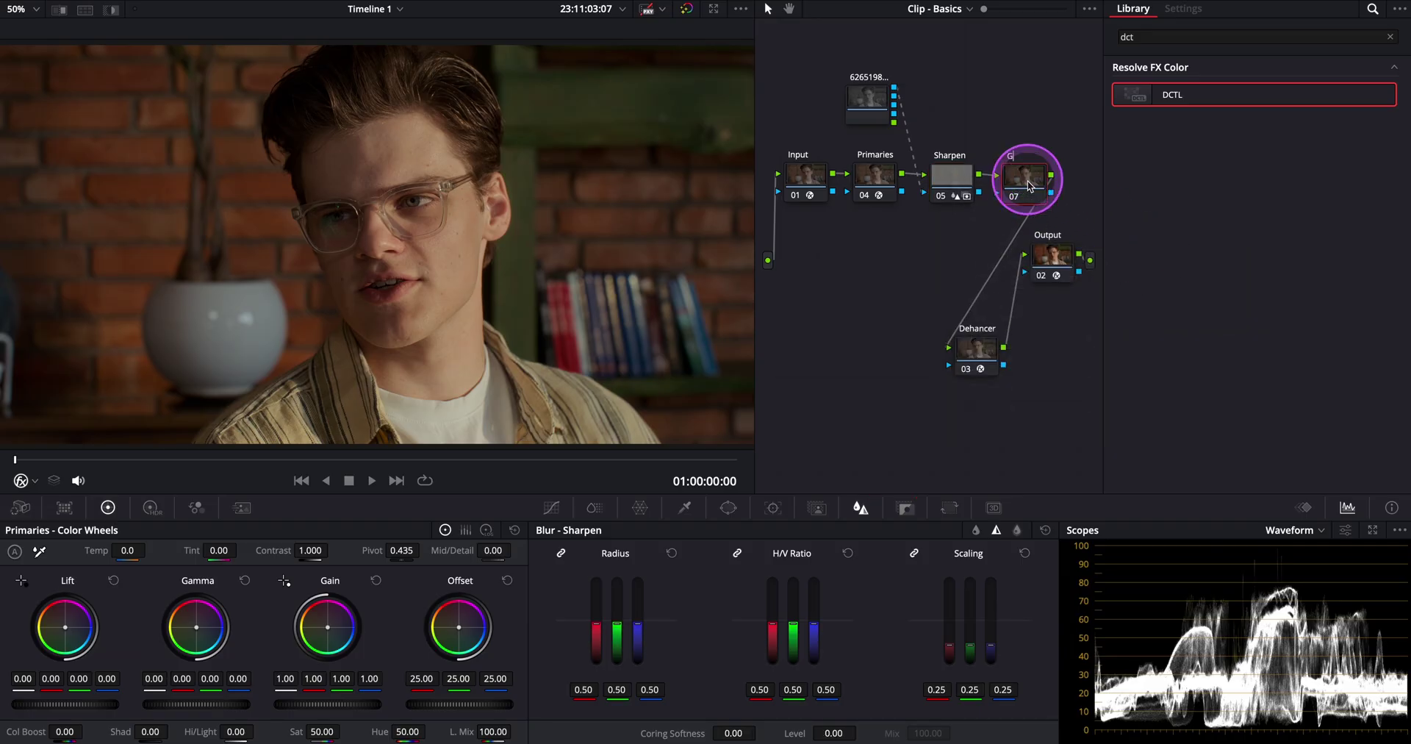
key(Return)
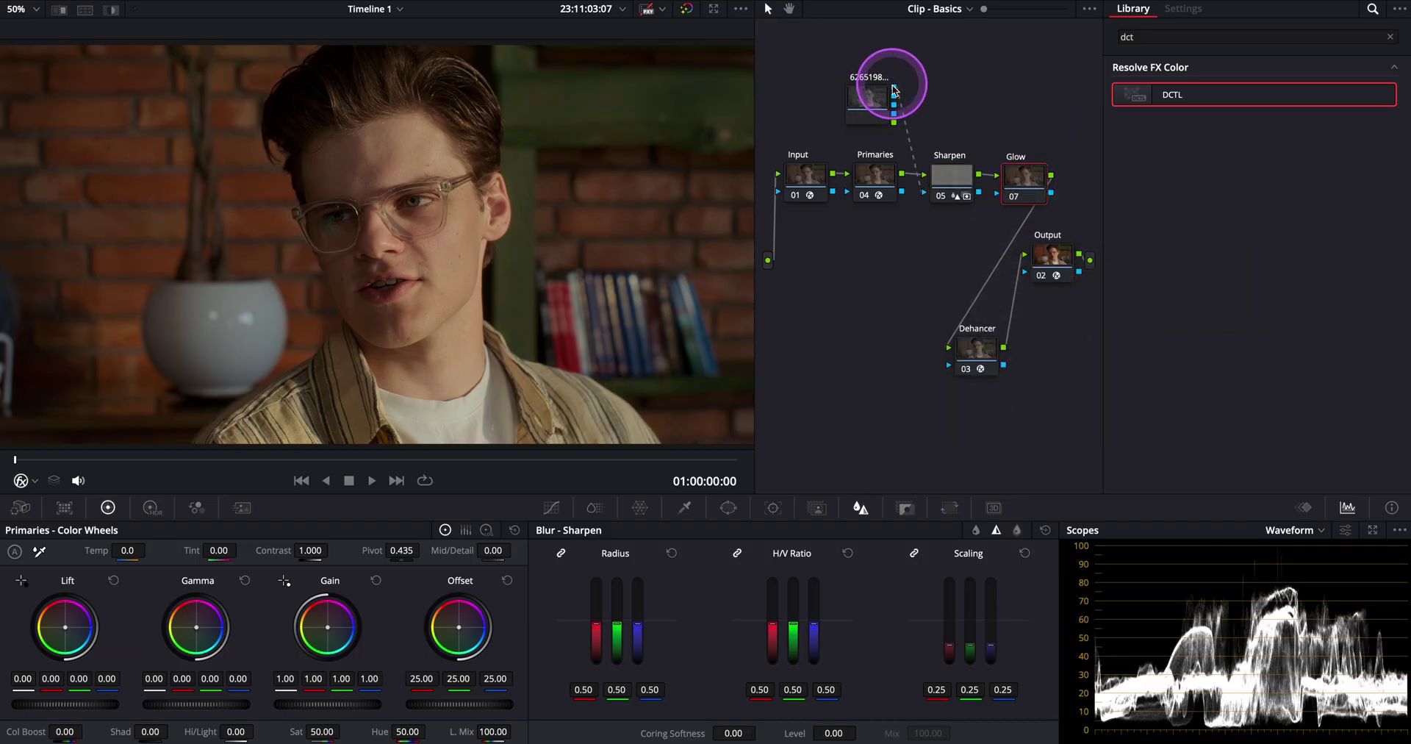
drag(896, 93, 997, 192)
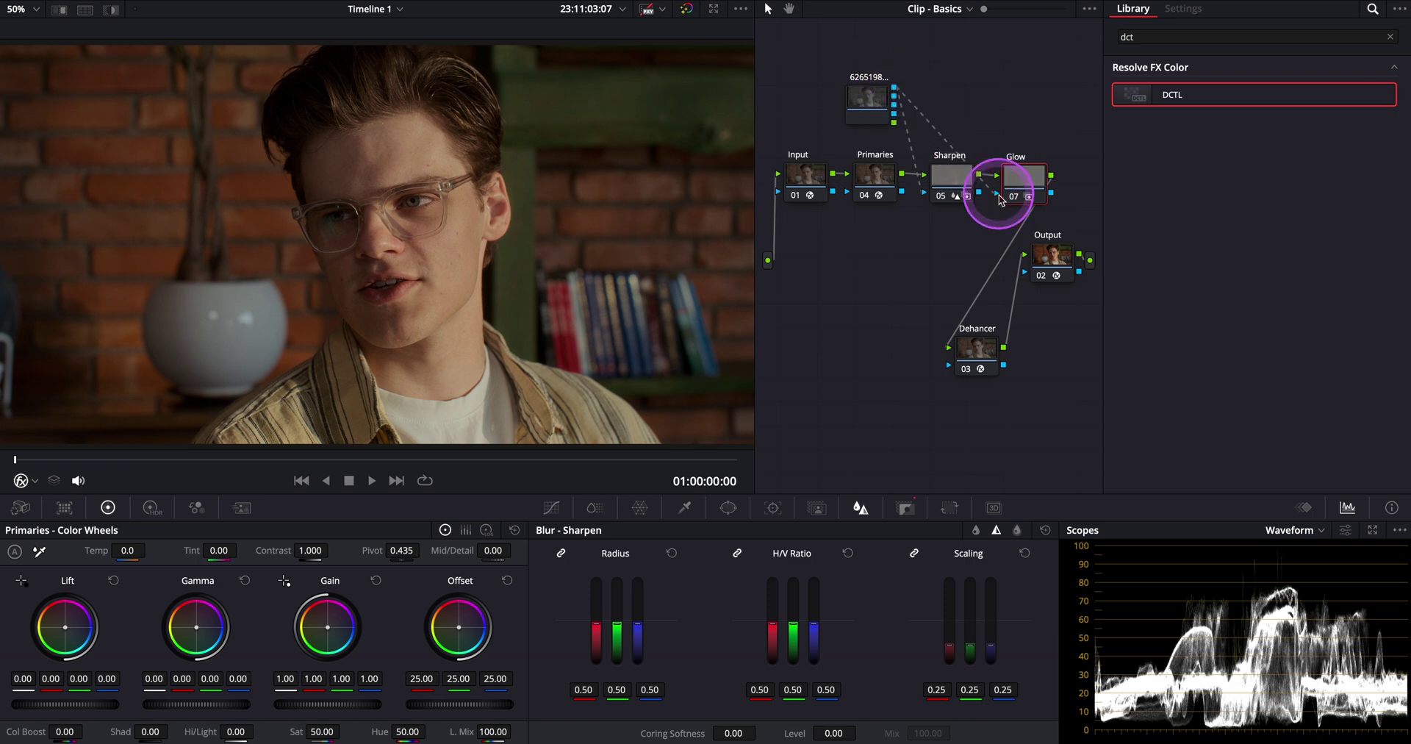
Step: Find the Resolve FX Glow effect and apply it to the Glow node
double_click(1125, 37)
text(glow)
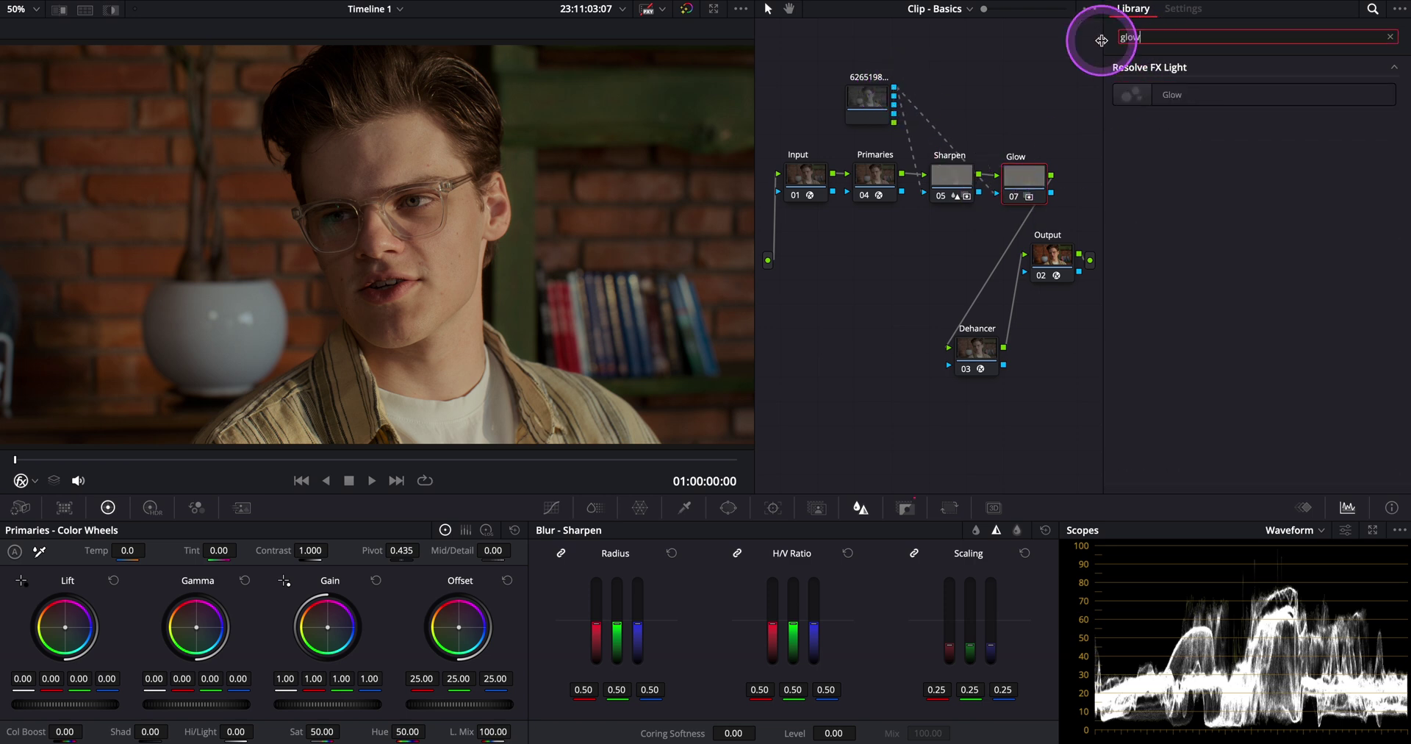
drag(1165, 83, 1021, 172)
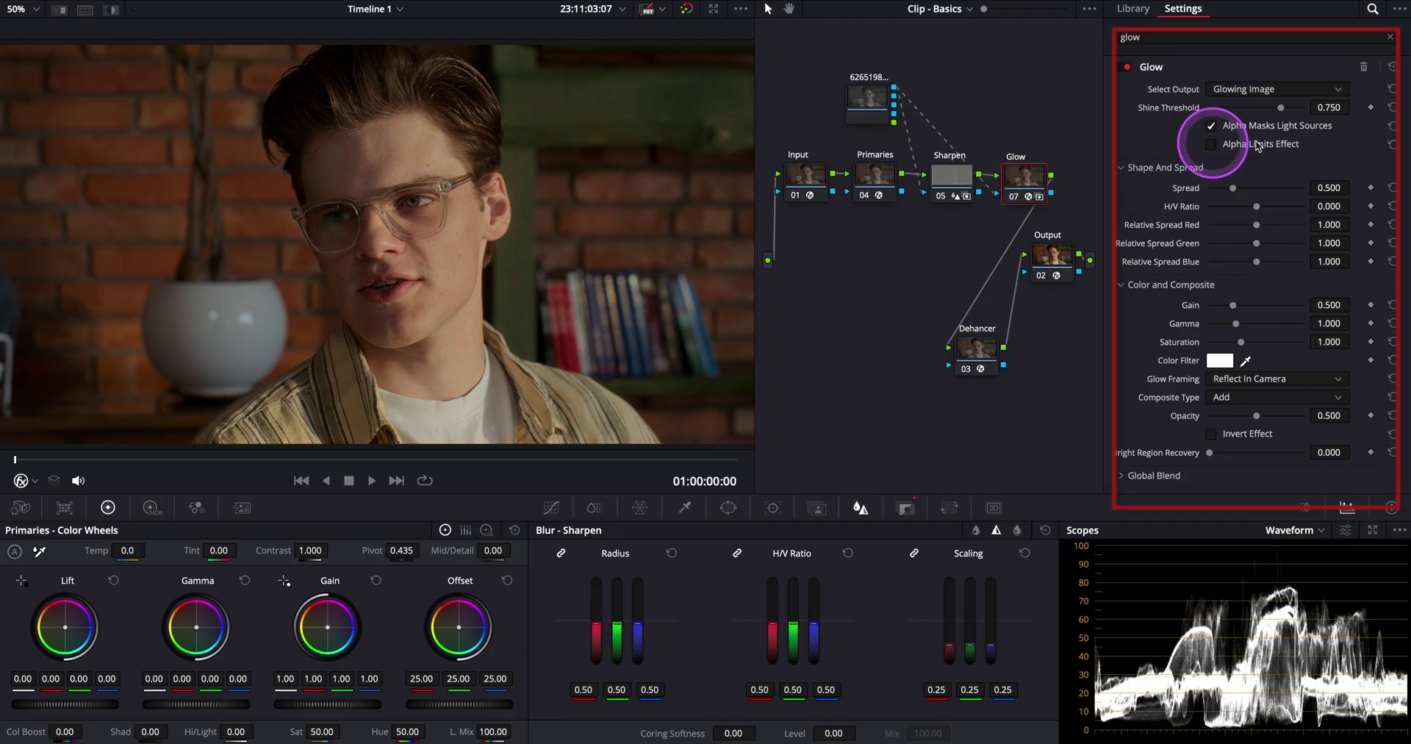
Step: Set the Glow effect's Shine Threshold to 0.45 while viewing the image enlarged
drag(1331, 107, 1088, 112)
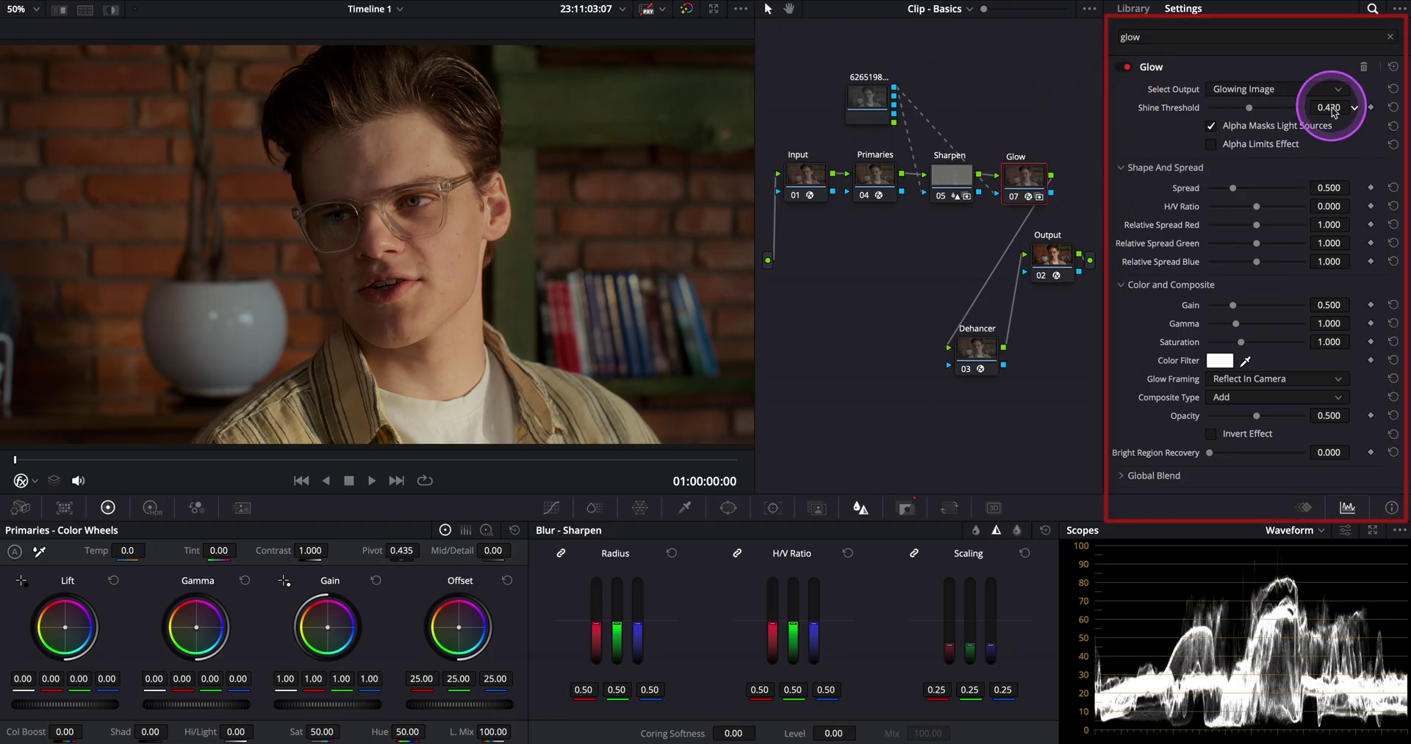
key(shift+f)
mouse_move(1250, 108)
mouse_down()
mouse_move(1266, 108)
mouse_move(1204, 111)
mouse_move(1254, 109)
mouse_up()
double_click(1338, 111)
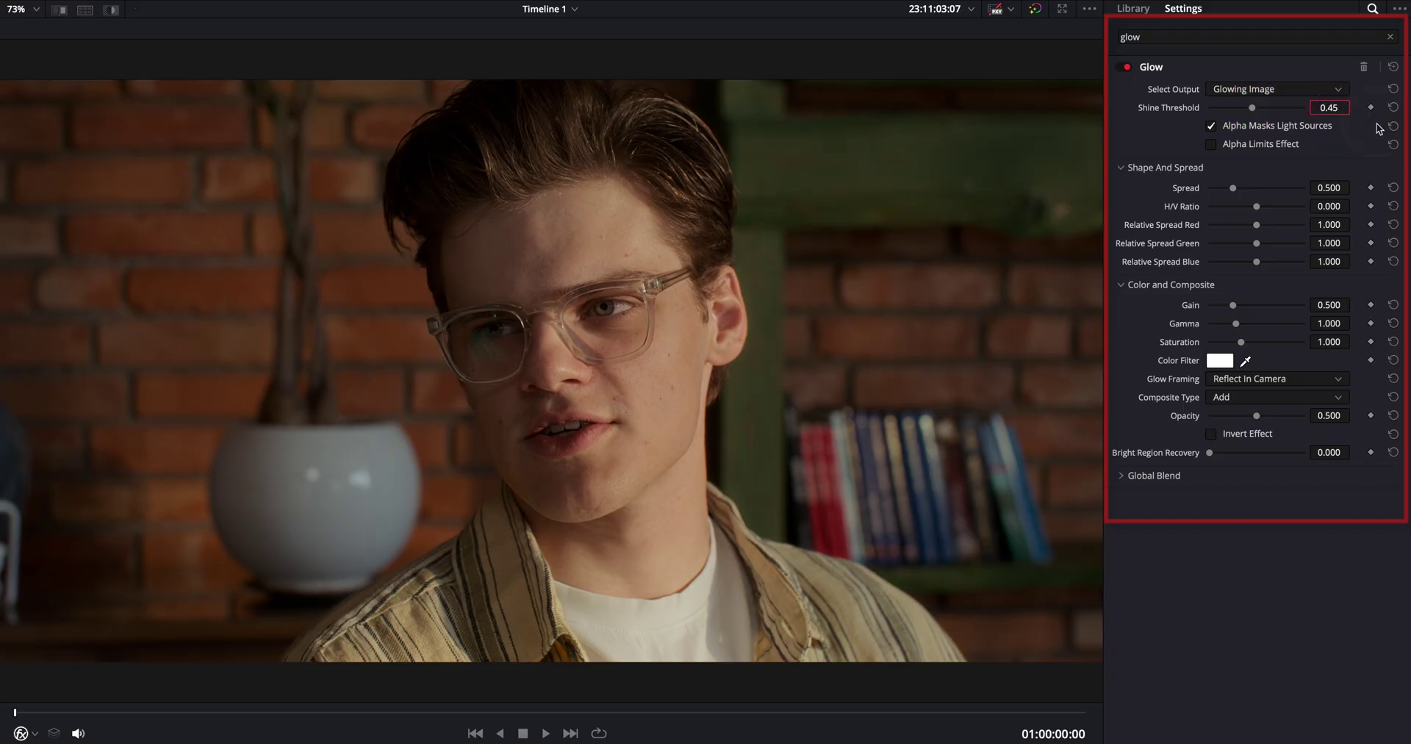
click(1174, 130)
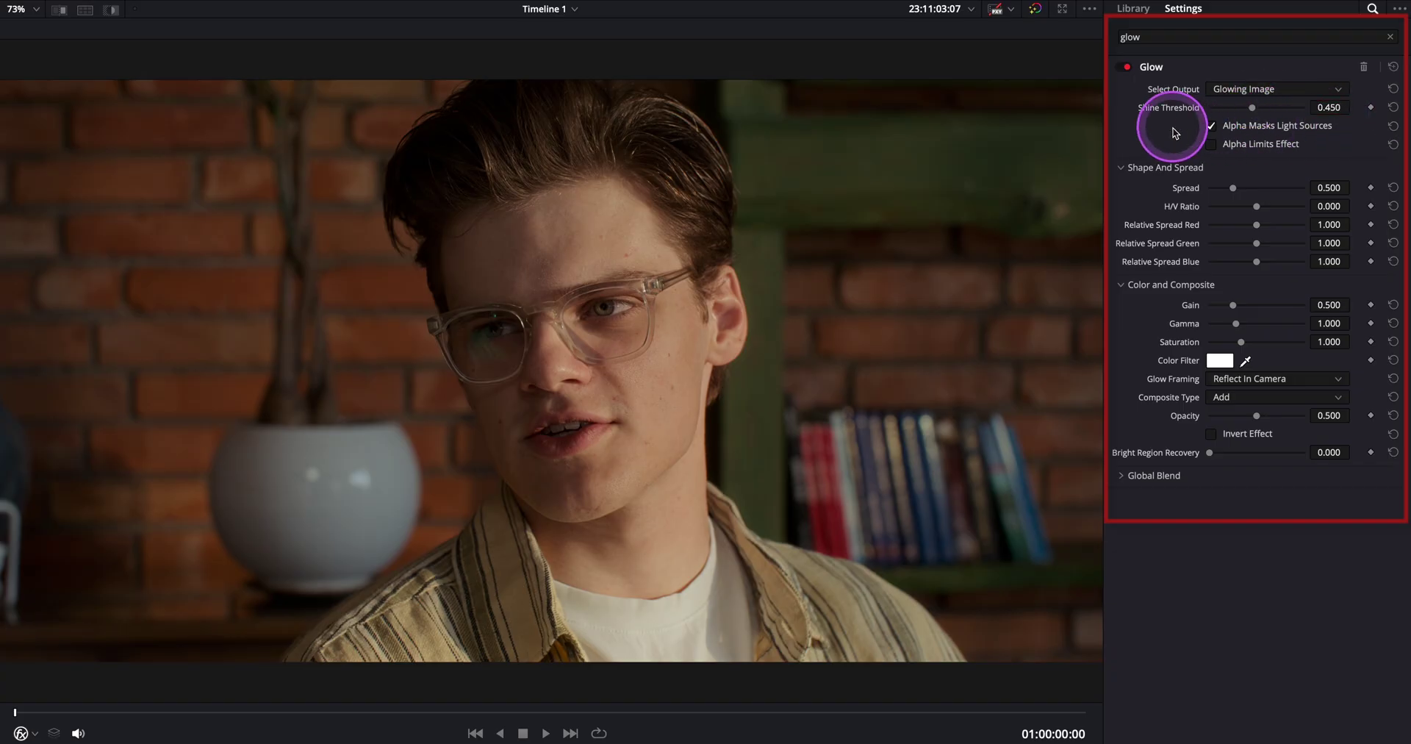
Step: Reduce the glow's Spread to about 0.155 and compare the image with and without the Glow effect
drag(1236, 193, 1222, 192)
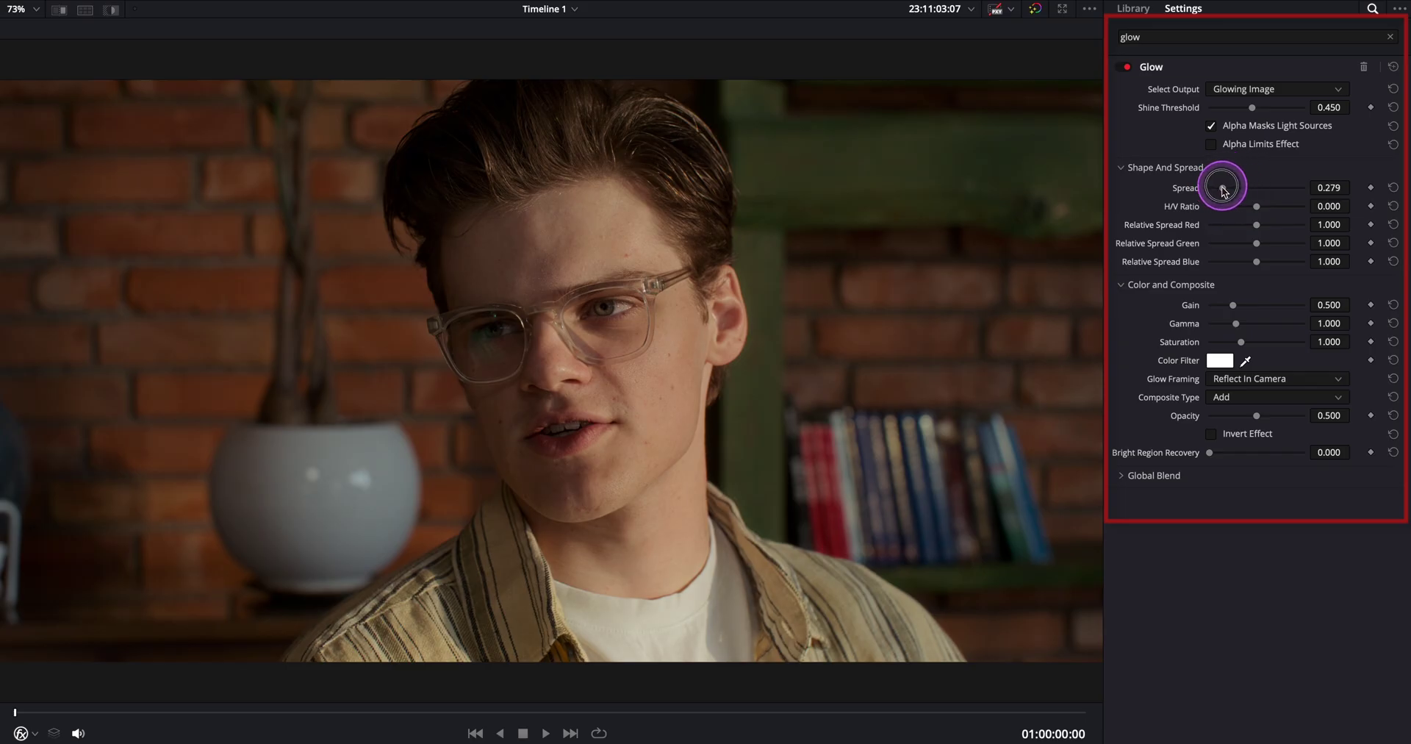
drag(1221, 191, 1217, 190)
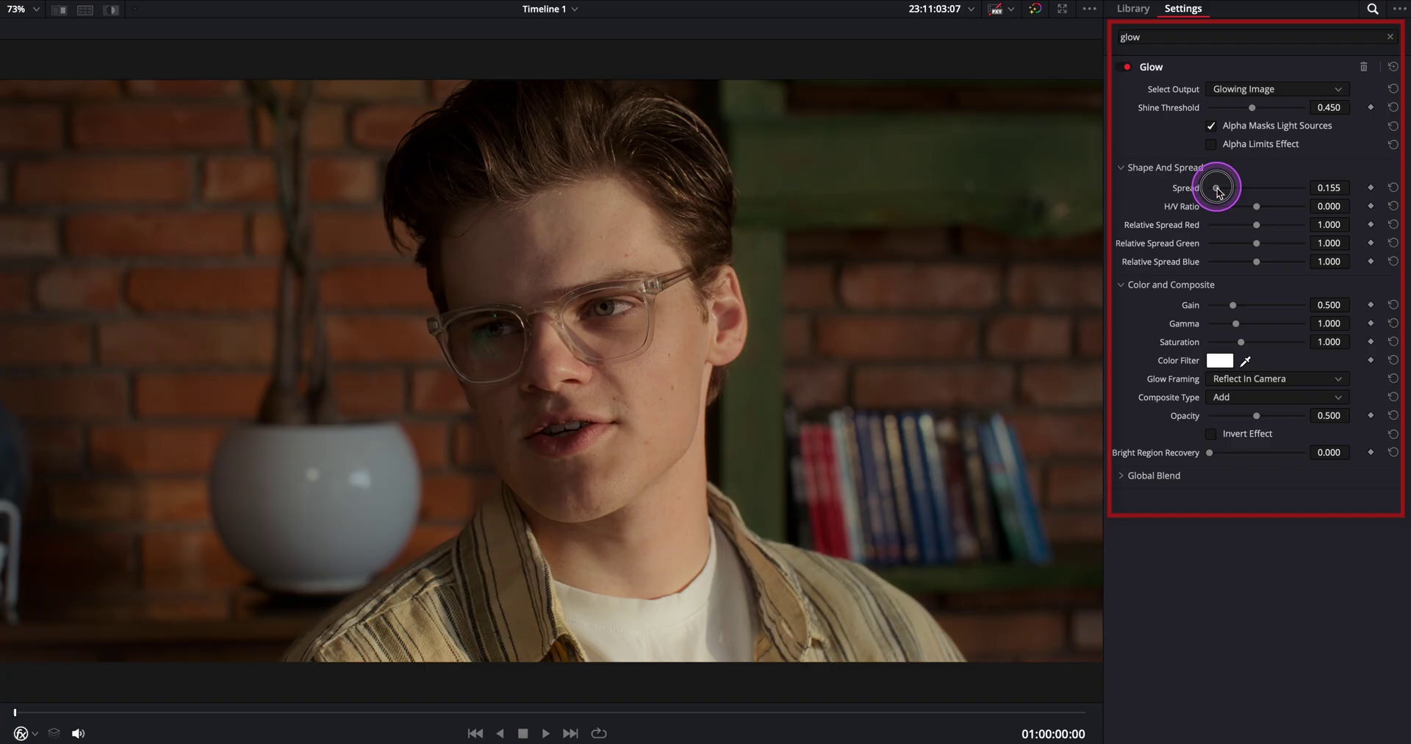
click(1127, 70)
click(1126, 68)
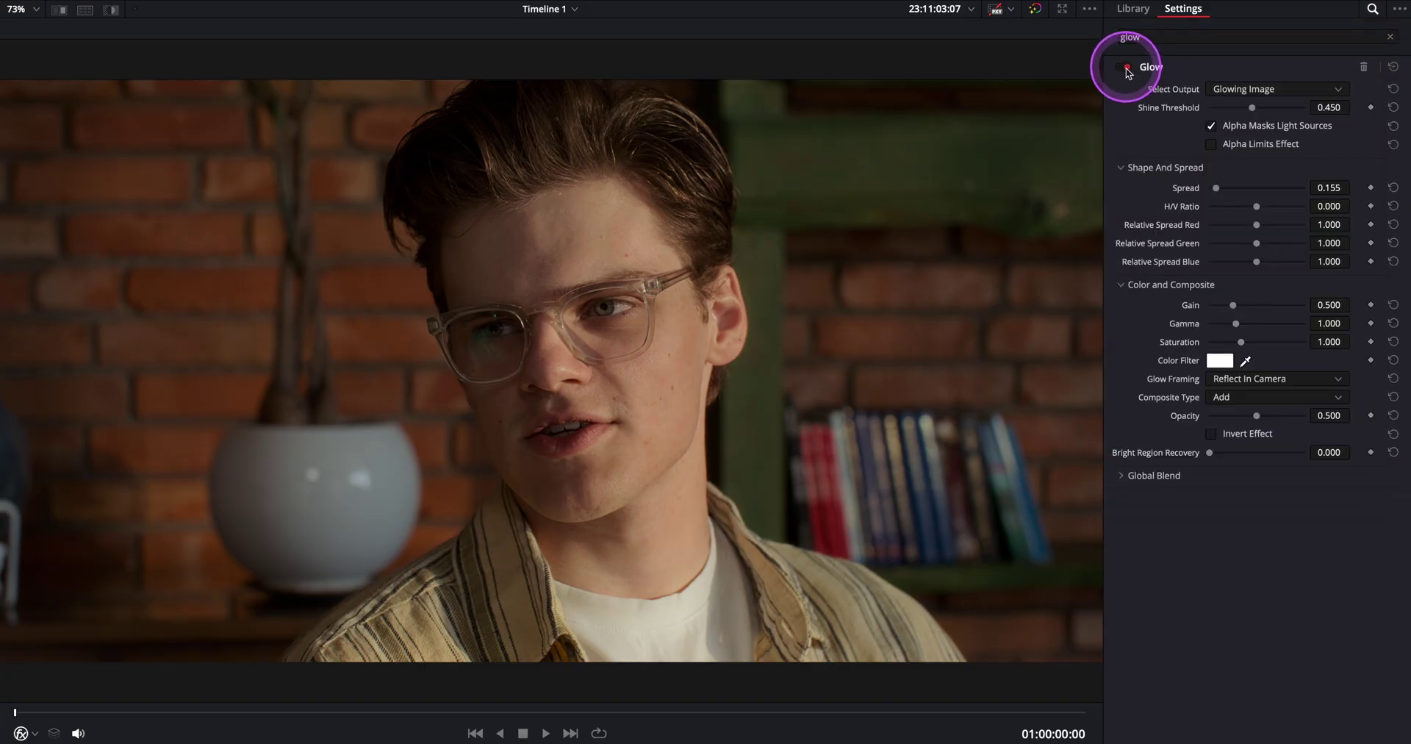
click(1127, 69)
click(1126, 69)
key(alt+f)
Step: Add a serial node after Glow, label it Highlights, and shift the row of nodes to make room for it
right_click(1028, 178)
mouse_move(1102, 255)
click(1219, 255)
drag(801, 224, 1093, 179)
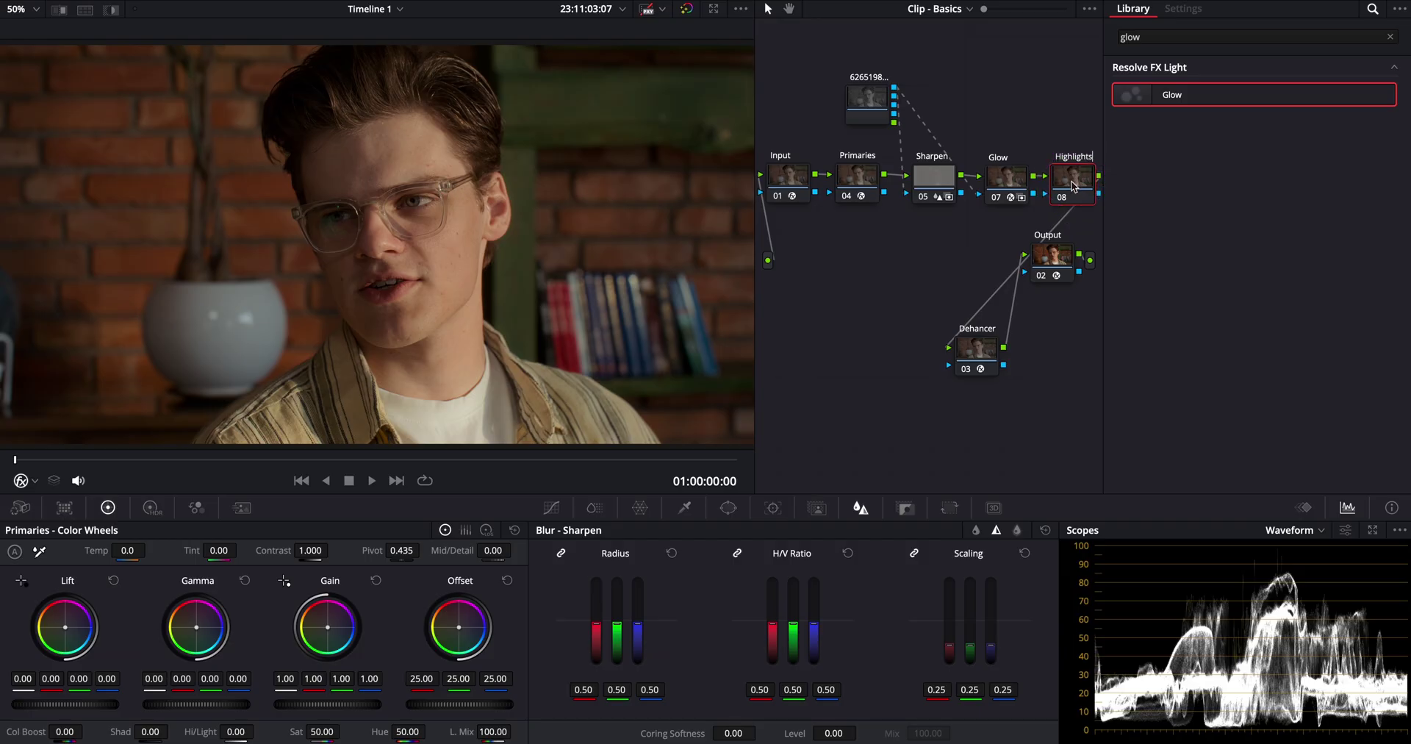
Step: On the Highlights node, set the Light zone's exposure in the HDR color wheels to -0.20
key(Return)
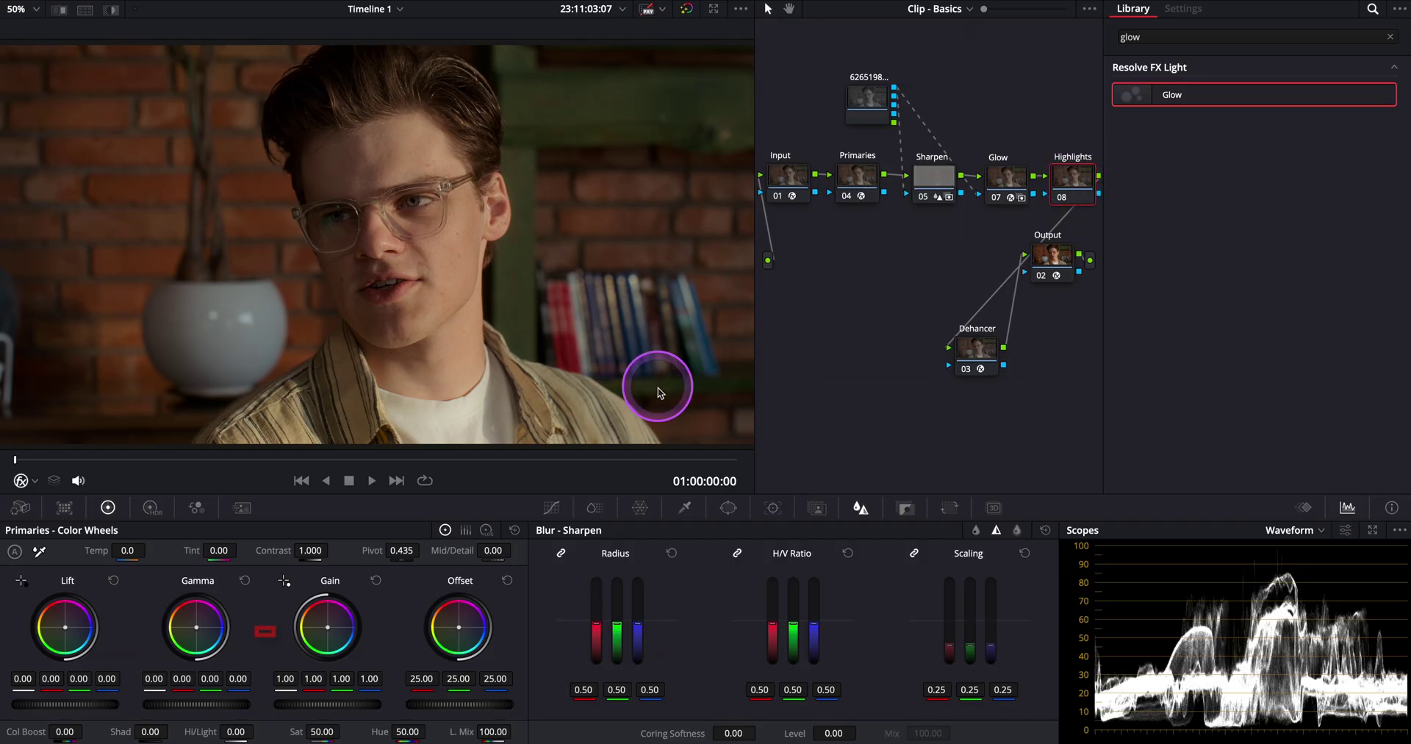
click(151, 509)
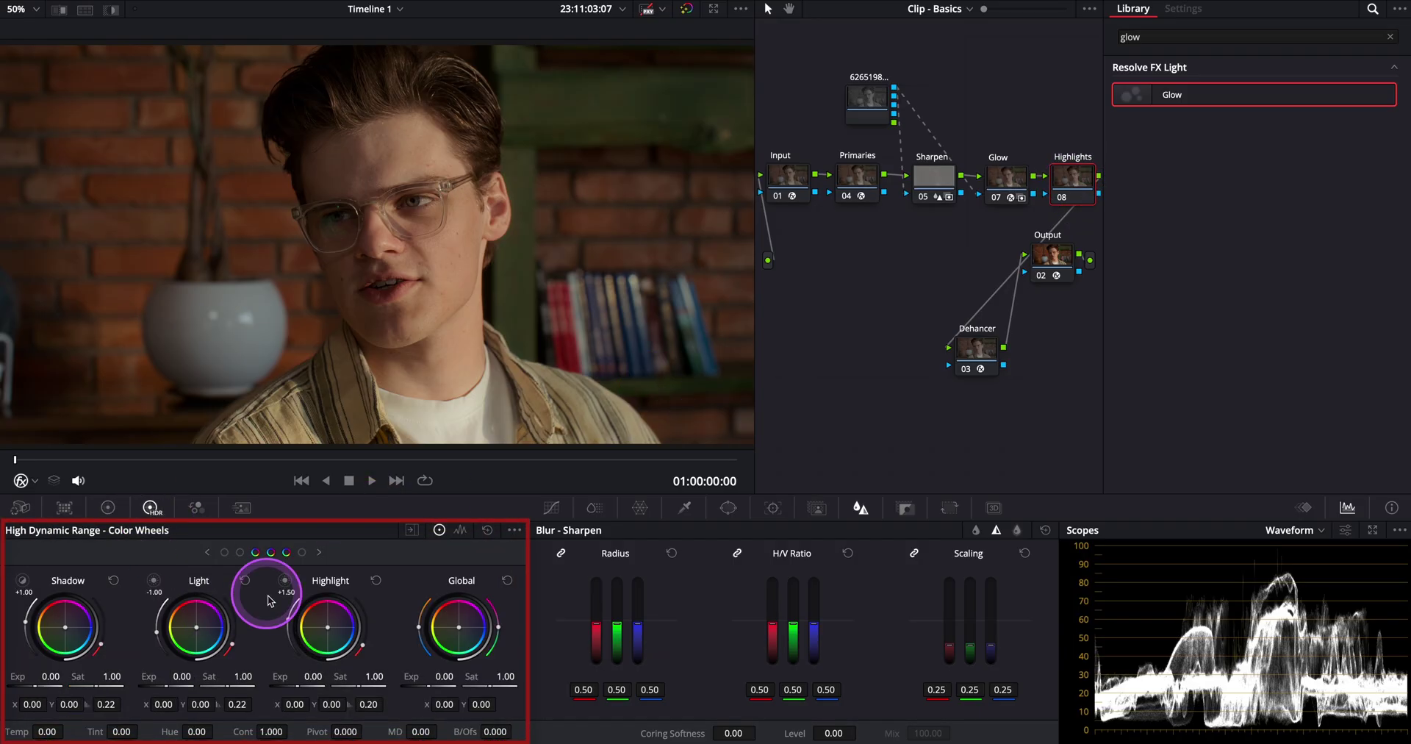
drag(285, 583, 286, 586)
drag(155, 582, 157, 584)
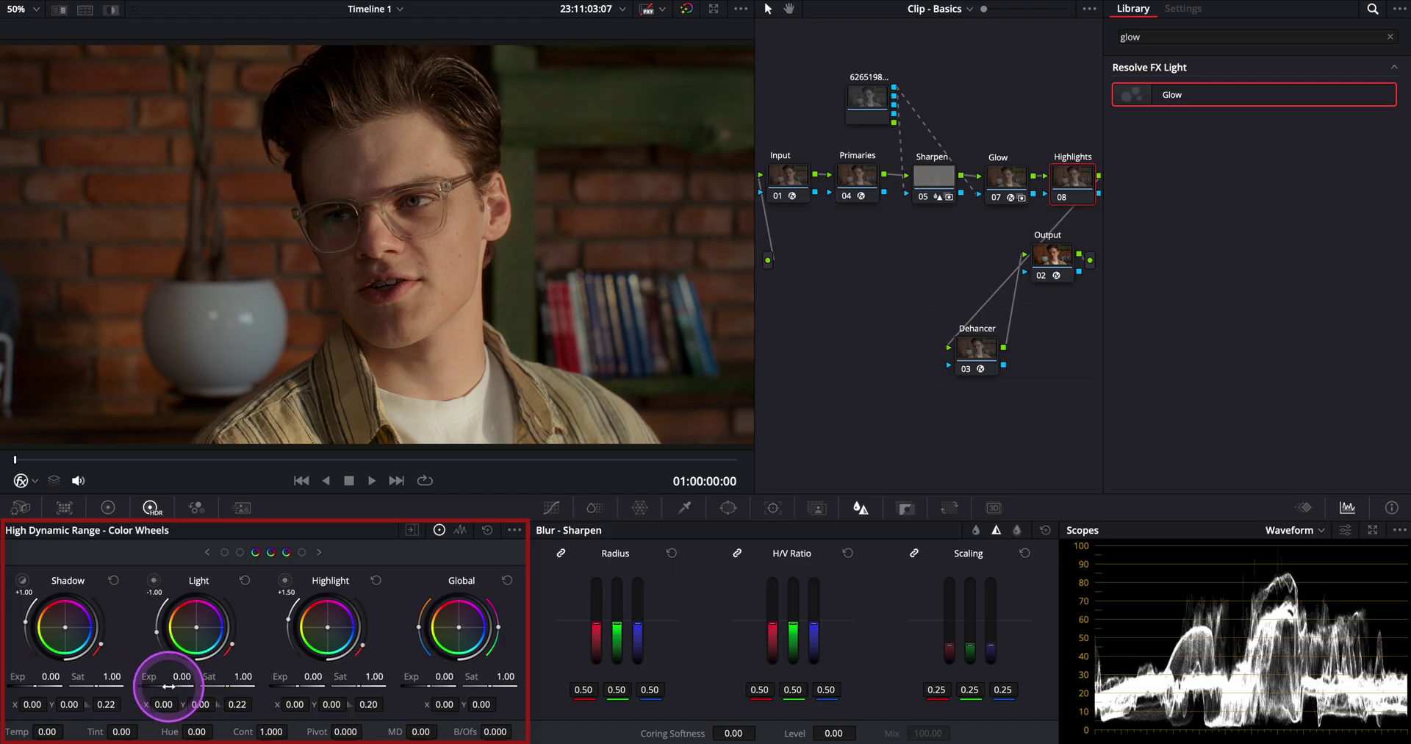
click(182, 676)
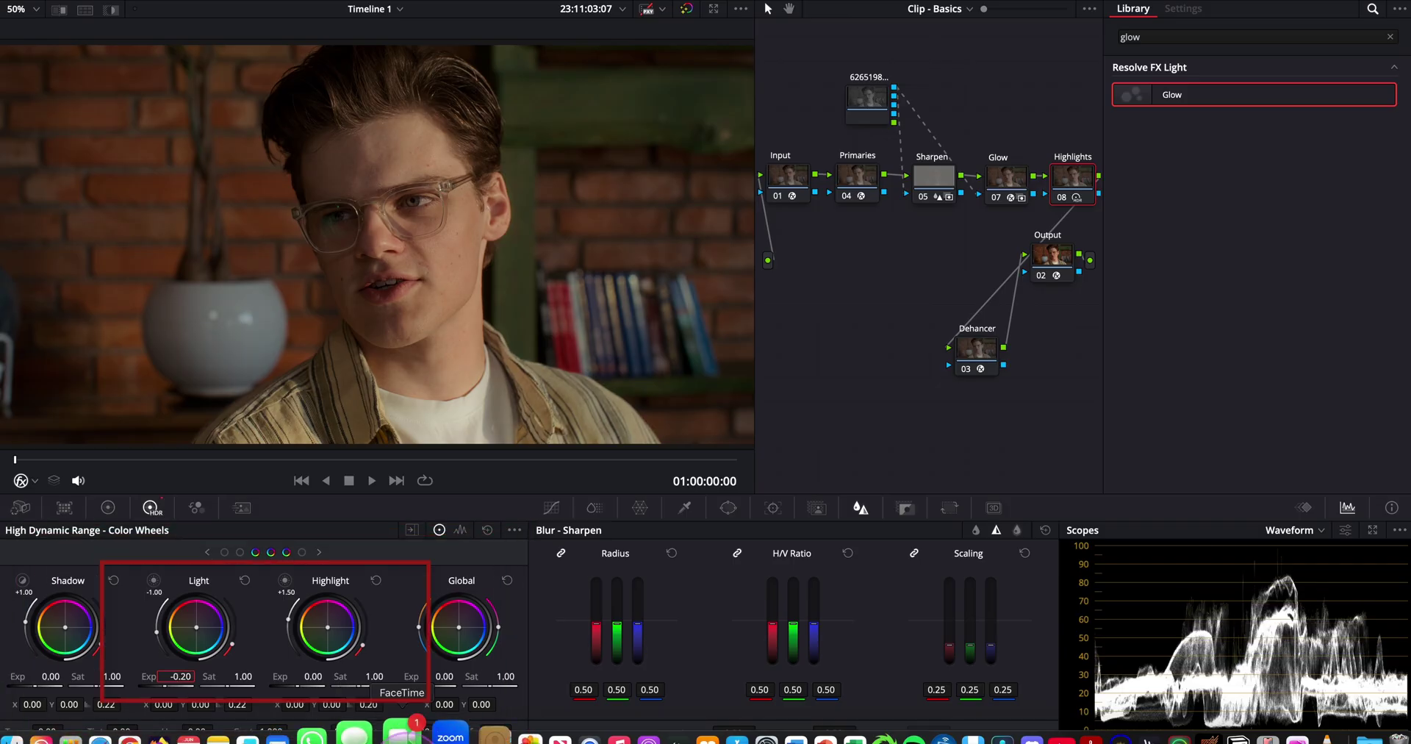
Step: Add a serial node after Highlights, label it Soften, and apply the Soften and Sharpen effect to it
right_click(1072, 178)
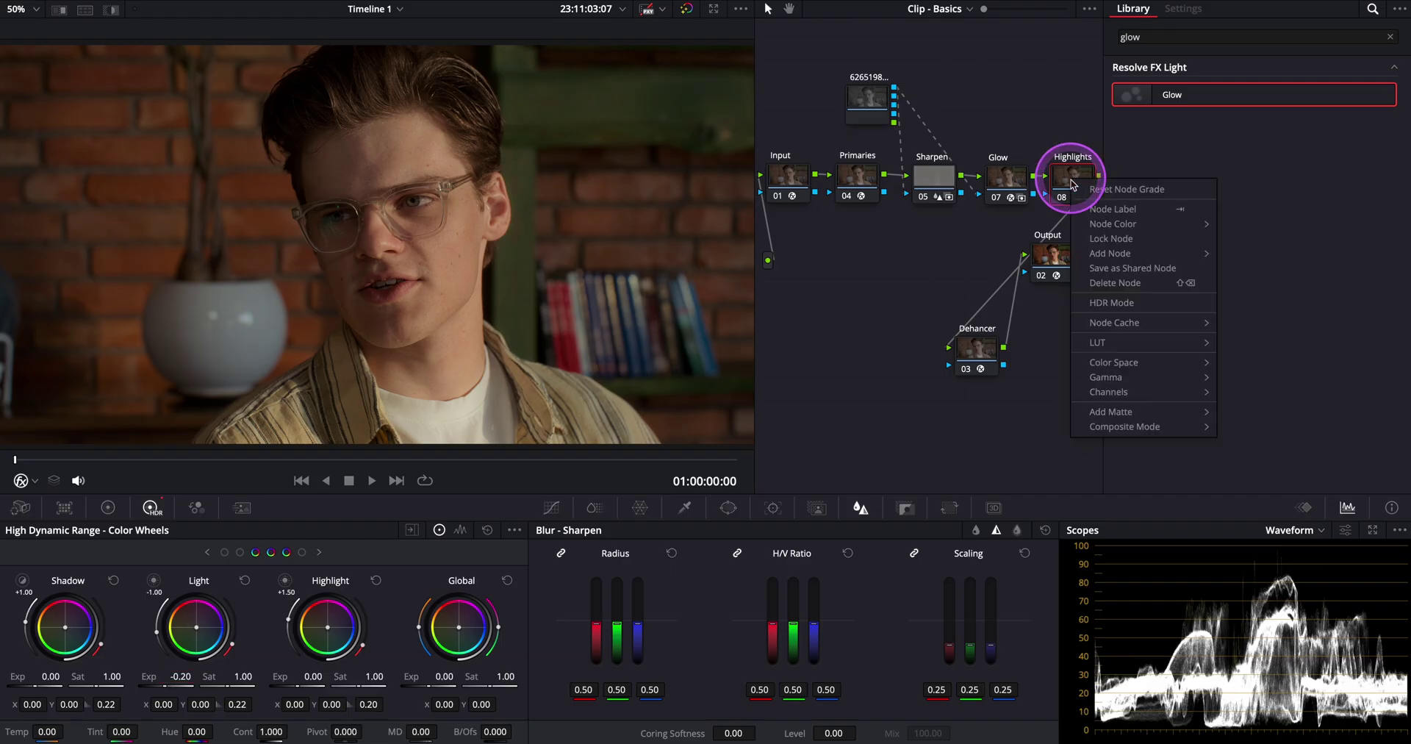
mouse_move(1140, 257)
click(1256, 252)
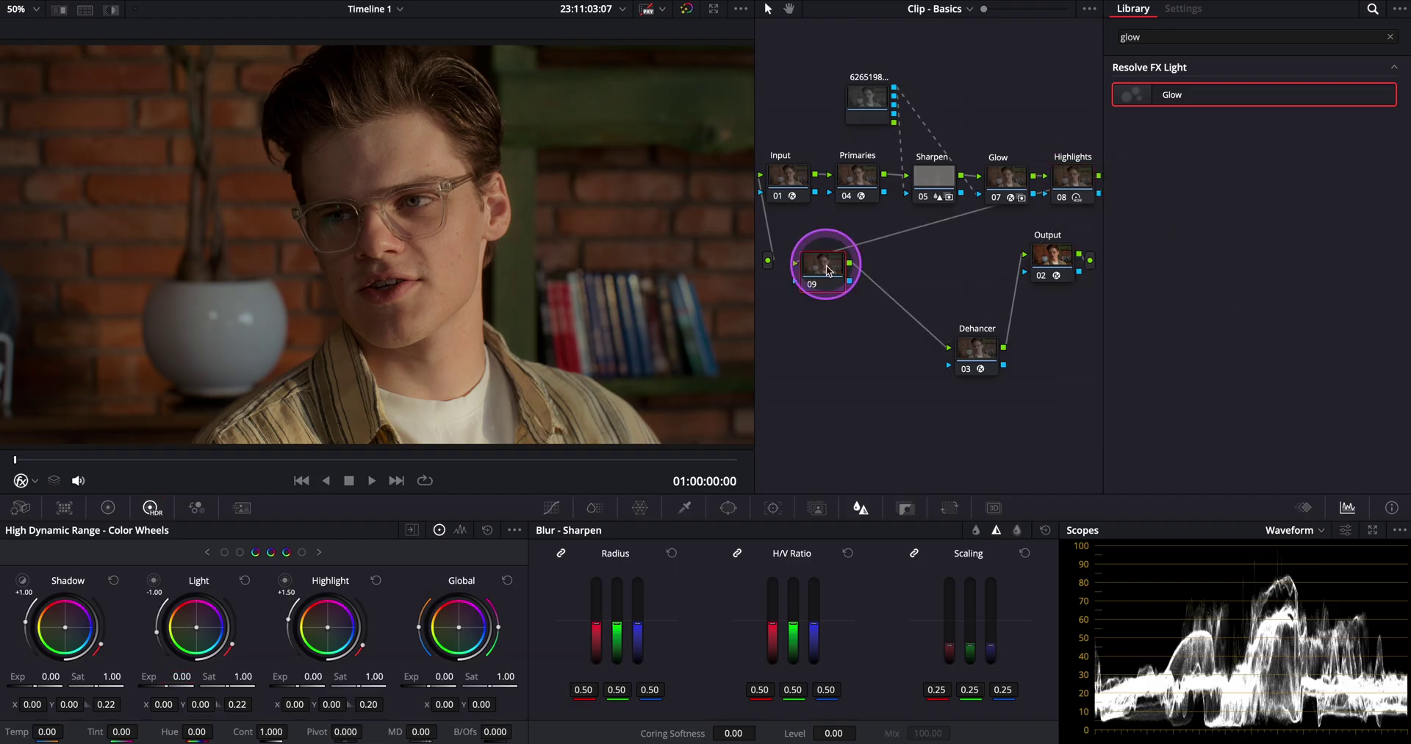
drag(1159, 41, 1109, 41)
text(sof)
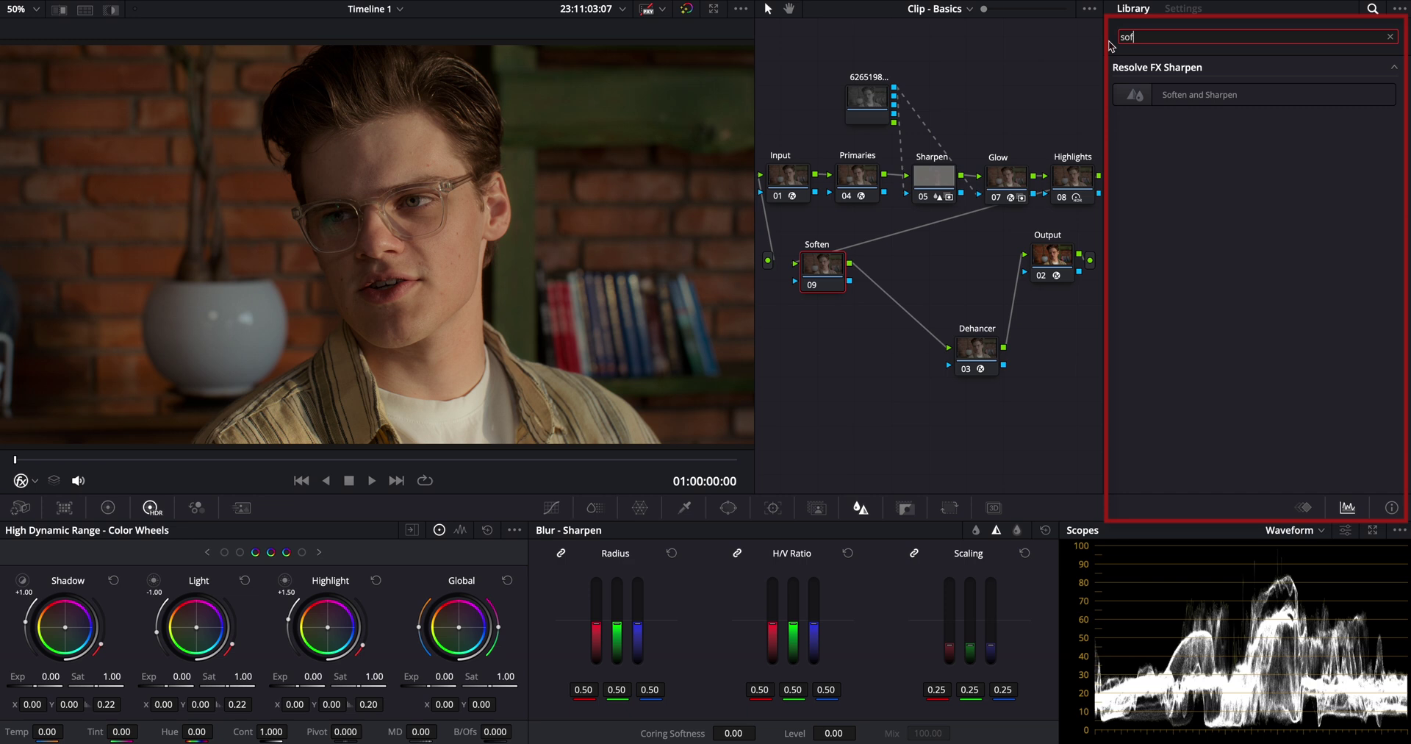
drag(1198, 95, 823, 268)
Step: Set the Soften and Sharpen effect's Global Blend to about 0.310 and compare the enlarged image with and without the effect
click(1141, 171)
click(1226, 193)
drag(1226, 195, 1240, 195)
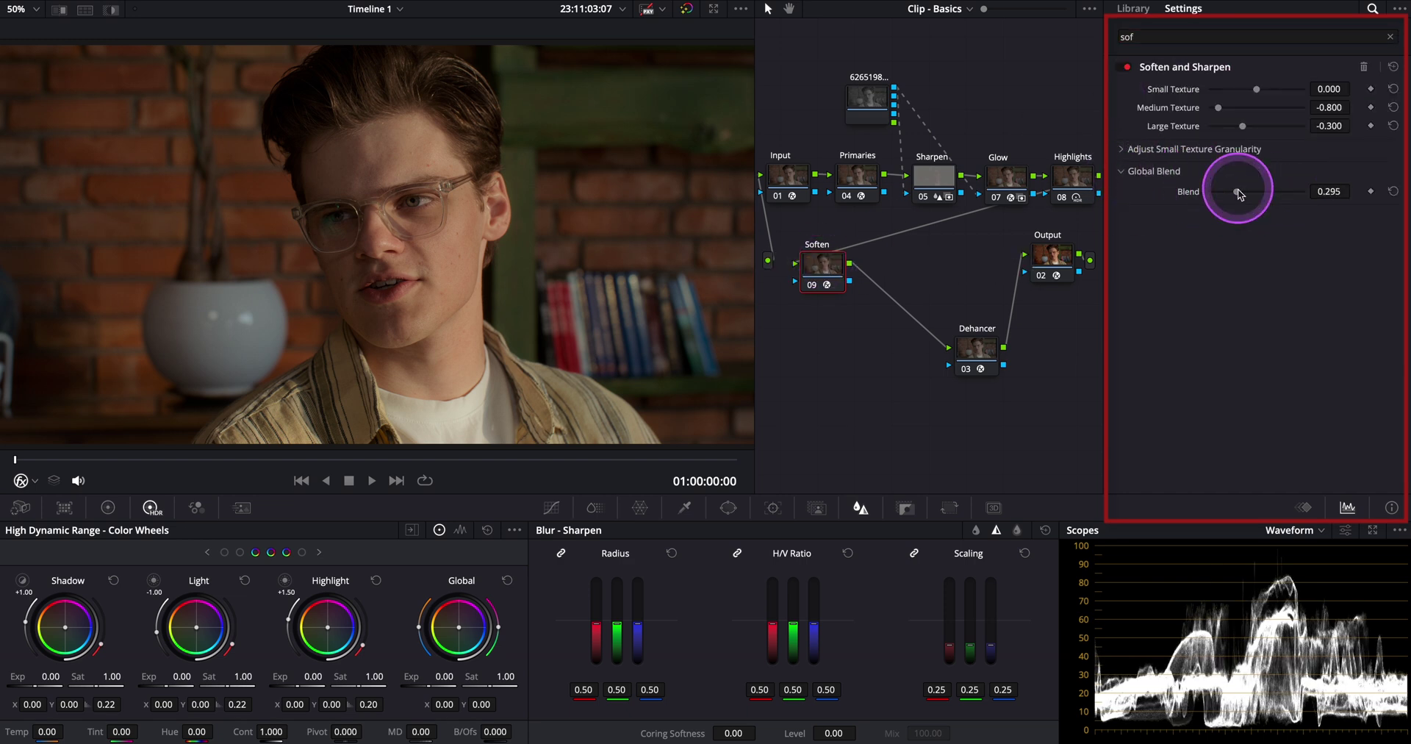
key(shift+f)
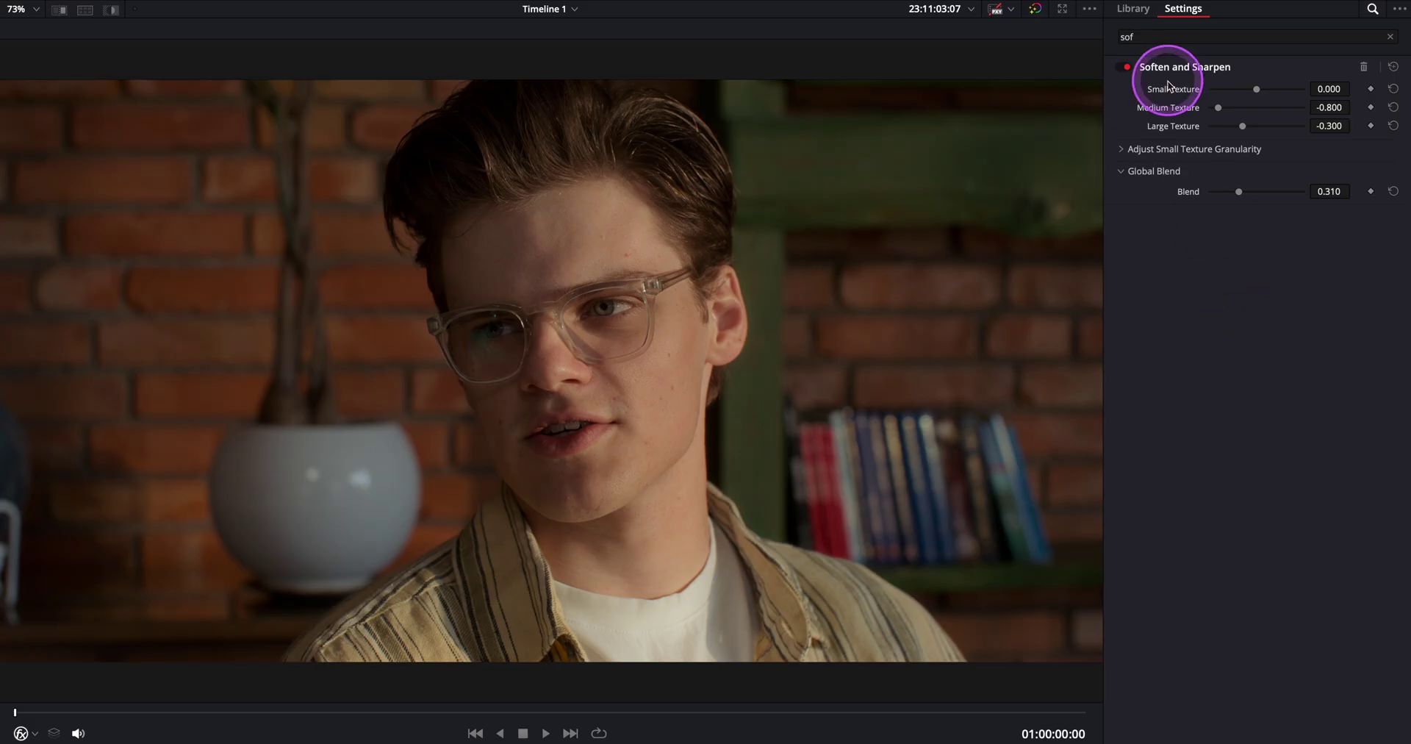
click(1123, 68)
click(1124, 69)
click(1124, 69)
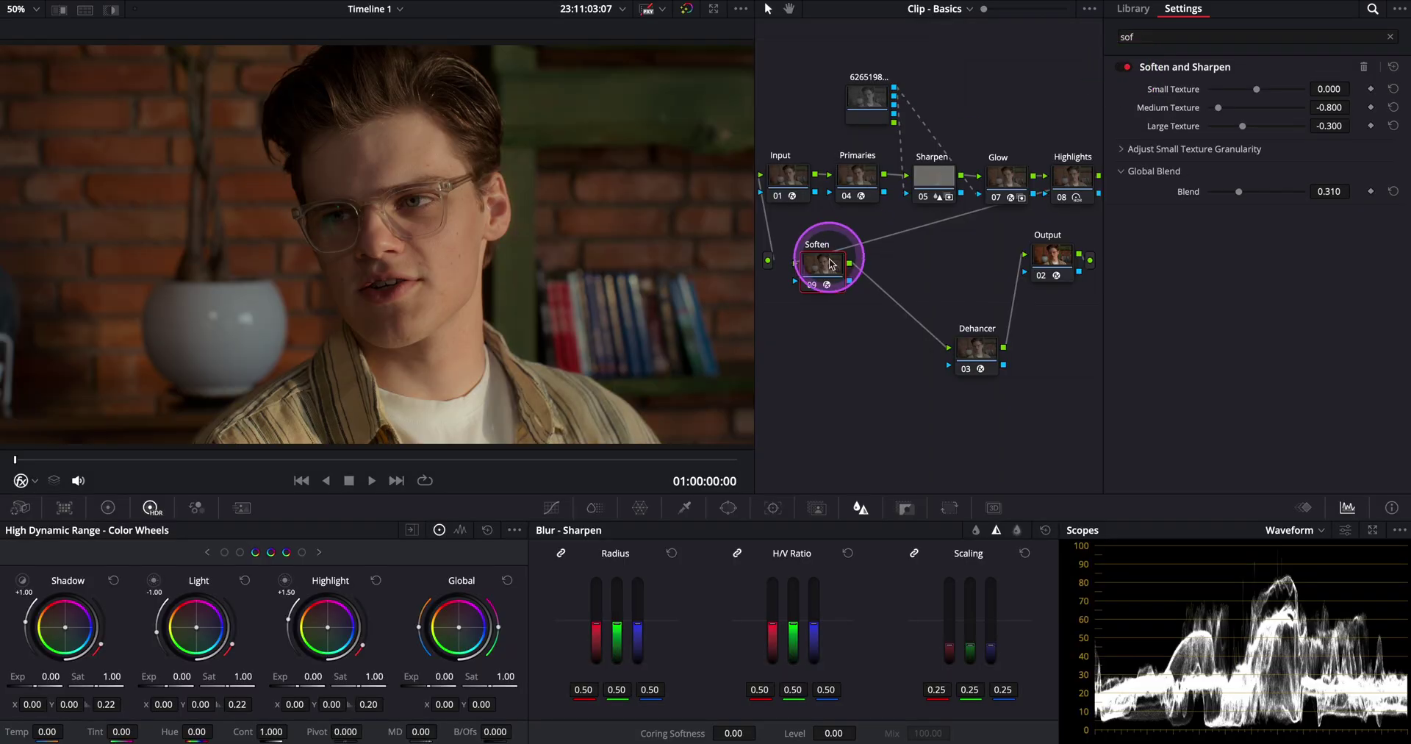
Step: Add a serial node after Soften and label it FilmLook
right_click(884, 273)
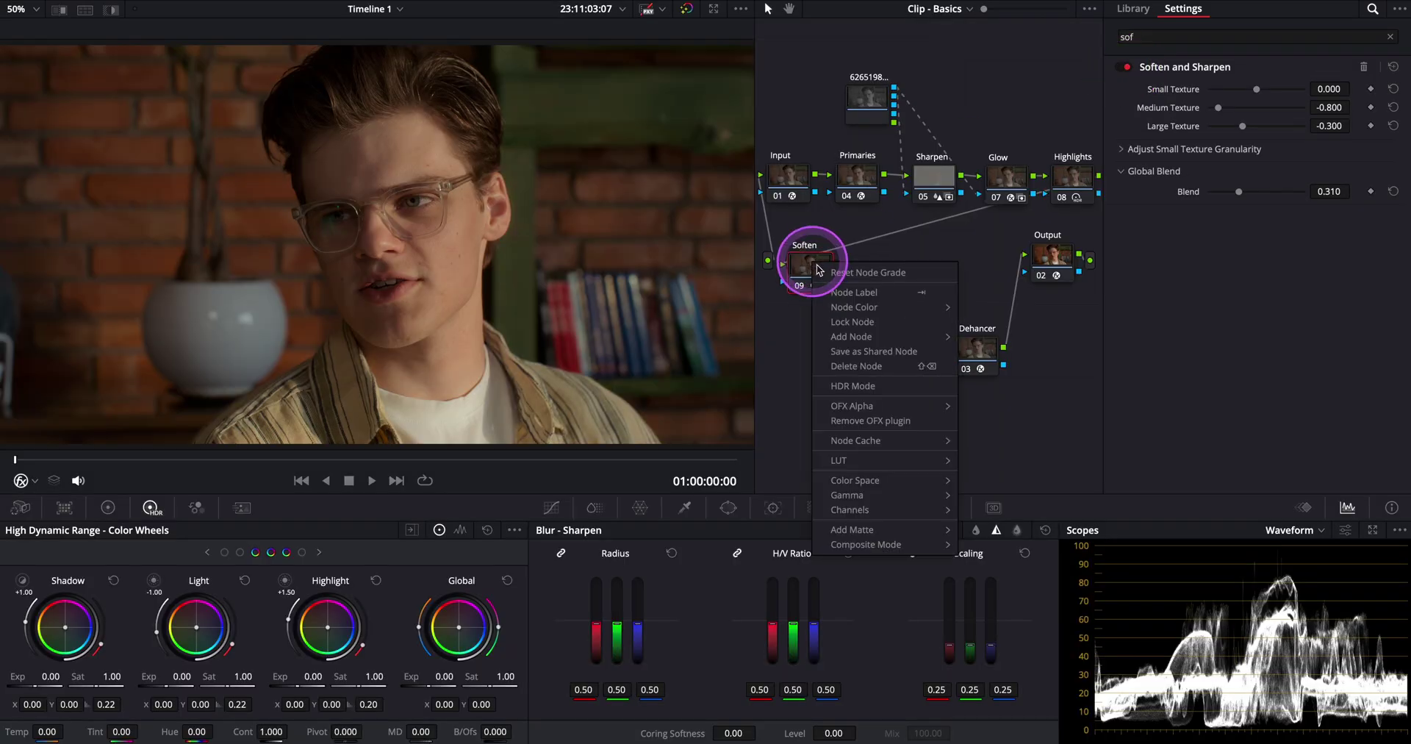
click(886, 276)
text(FilmLook)
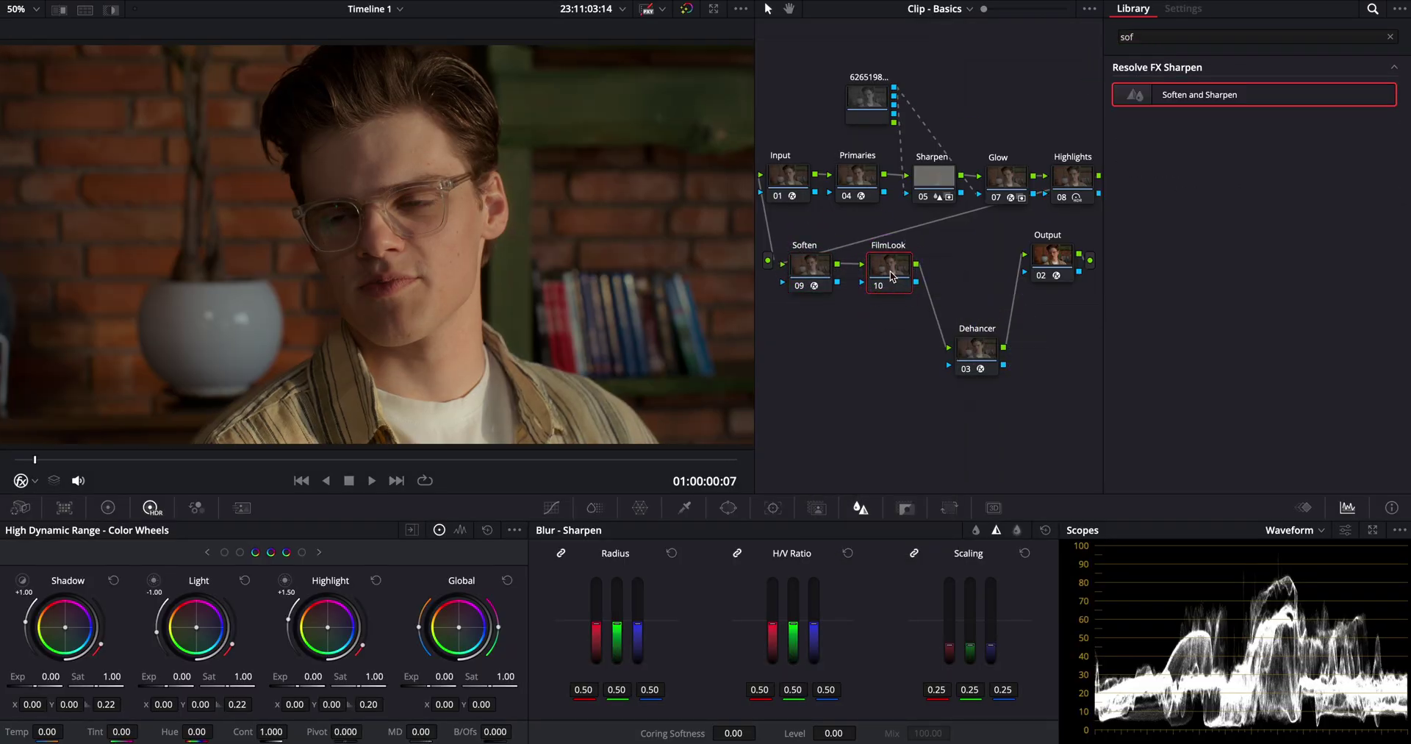
Step: Apply the Film Look Creator effect to the FilmLook node with the Clean Slate preset and return the playhead to the clip's start
drag(1147, 39, 1095, 40)
text(film)
drag(1181, 177, 895, 268)
click(1276, 89)
click(1242, 206)
click(15, 459)
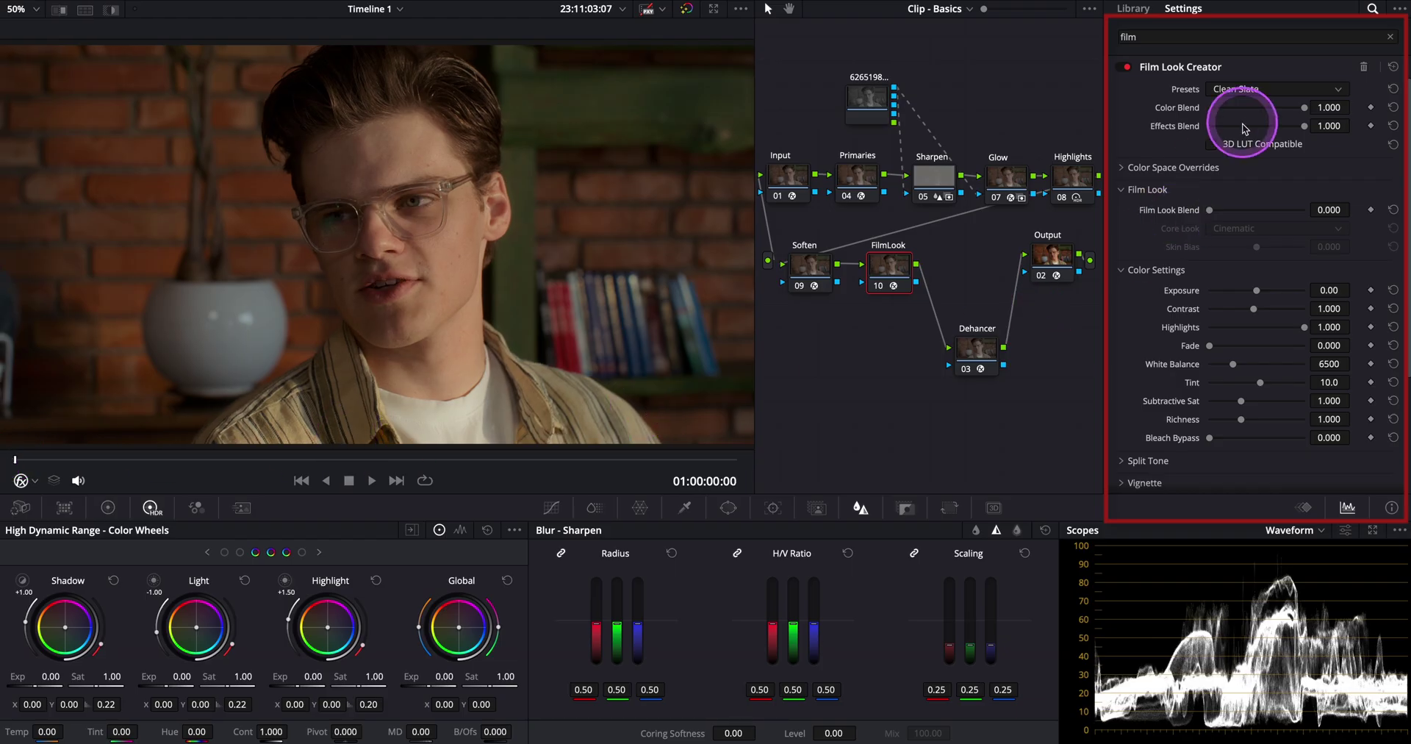
Step: Set the Film Look Creator's Film Look Blend to 0.100 and its Subtractive Sat to 1.150
mouse_move(1209, 210)
mouse_down()
mouse_move(1253, 211)
mouse_move(1222, 213)
mouse_up()
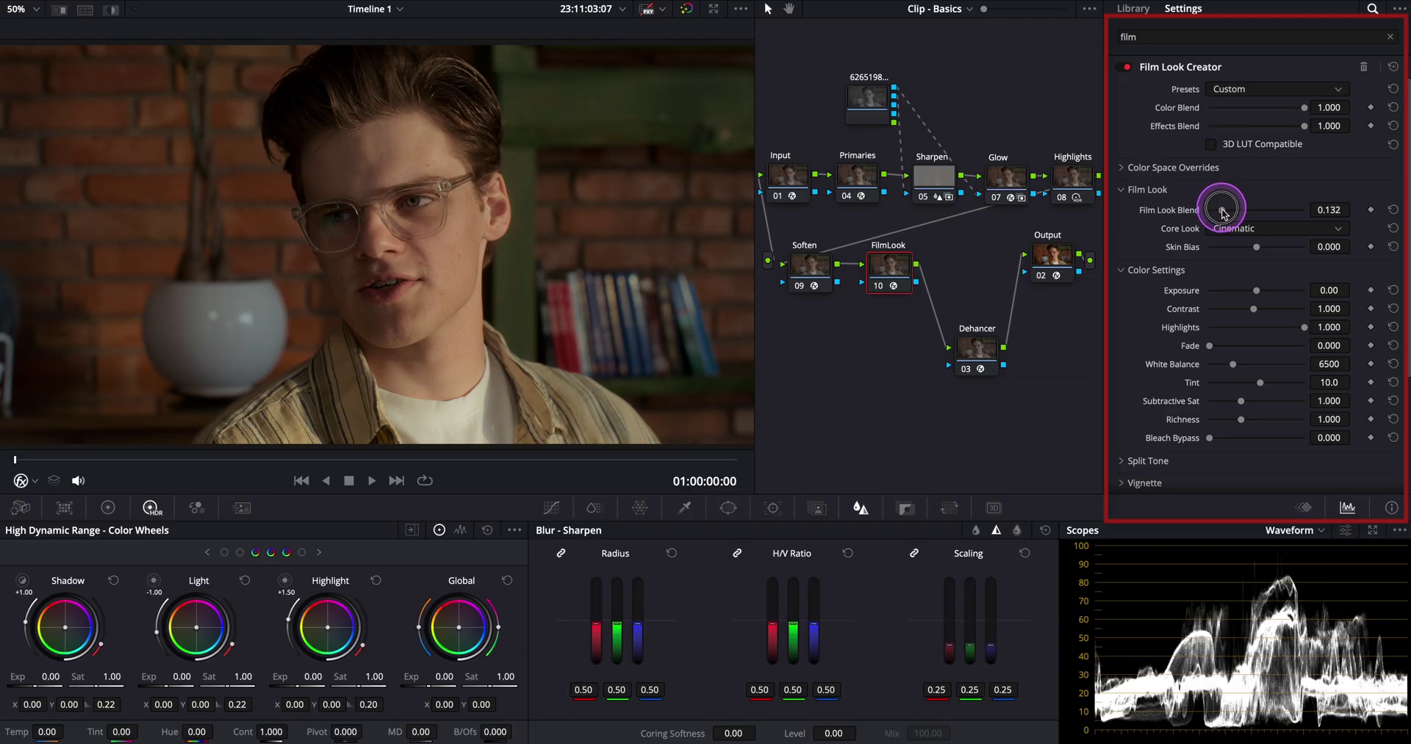
double_click(1329, 209)
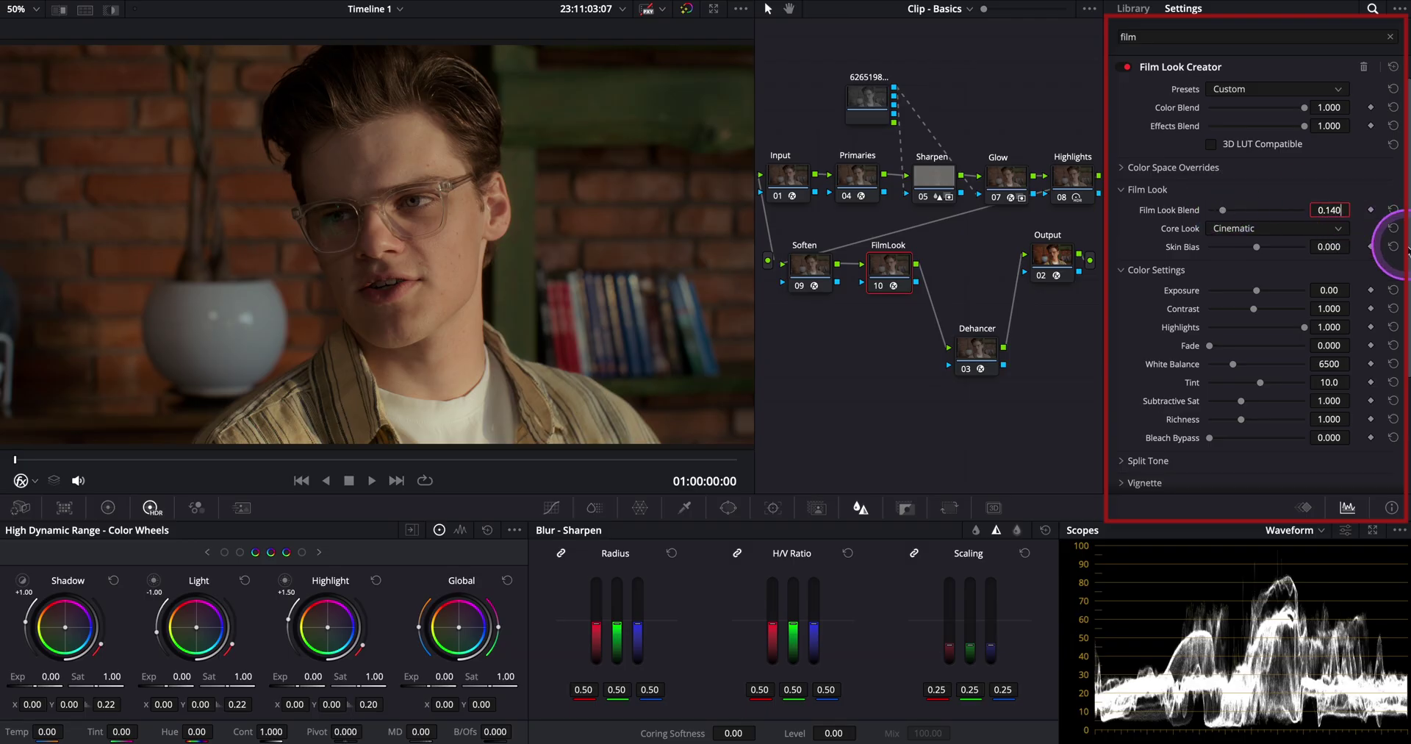
scroll(1250, 368, down, 1)
click(1241, 395)
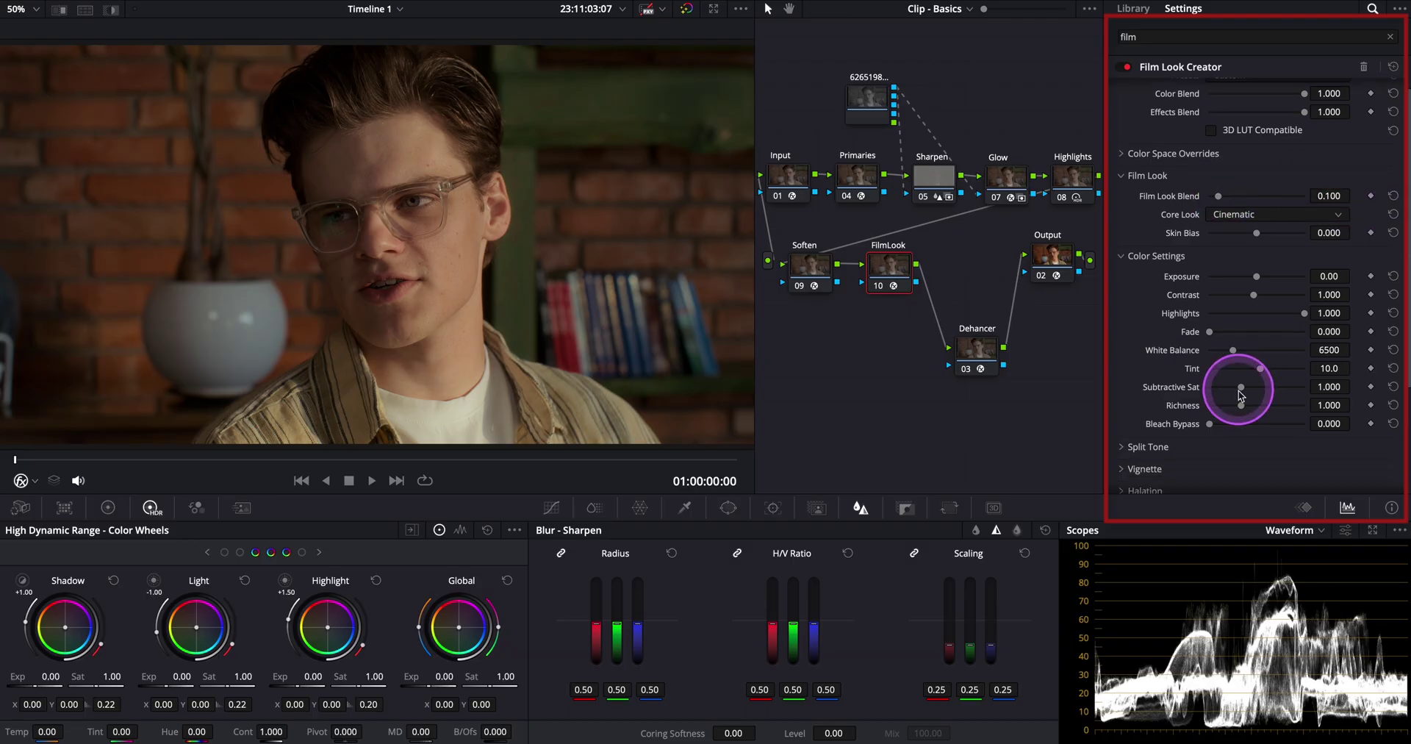
drag(1242, 388, 1243, 389)
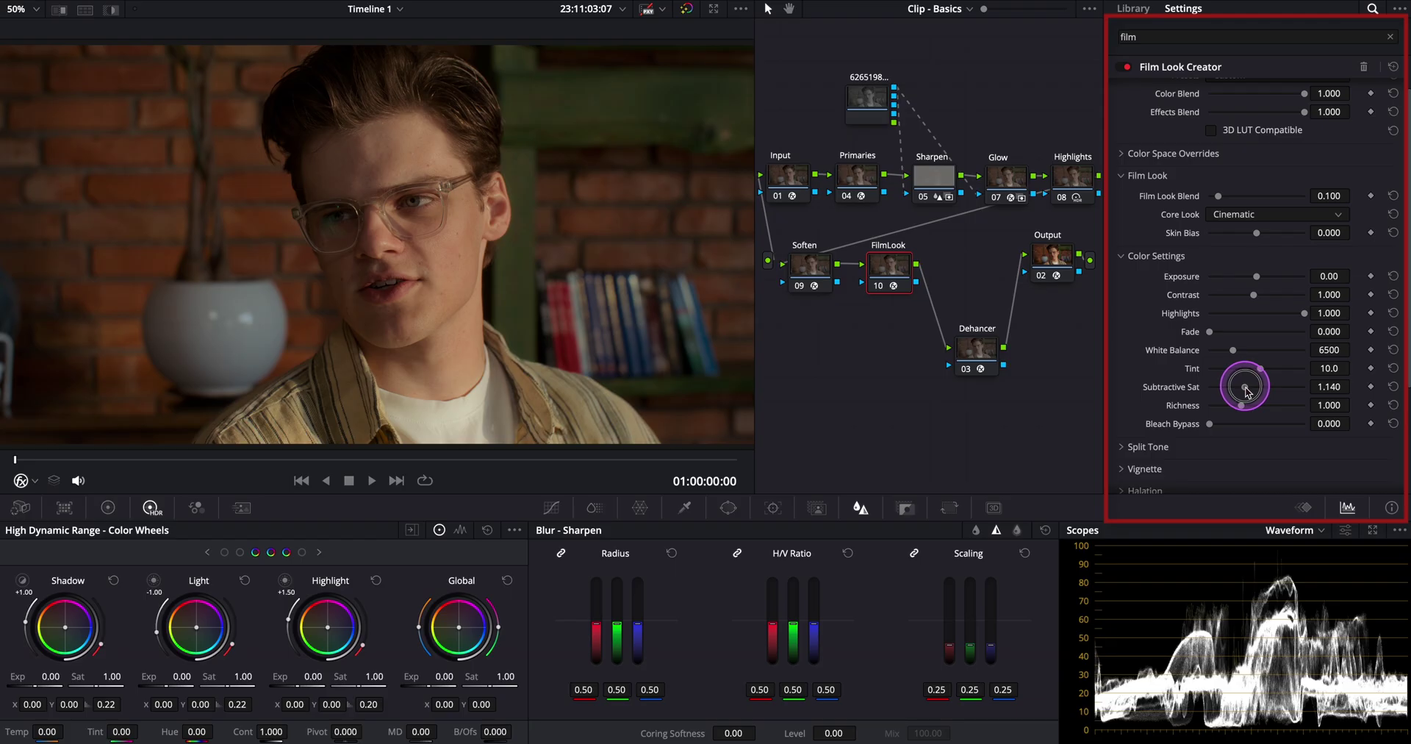
drag(1246, 392, 1244, 392)
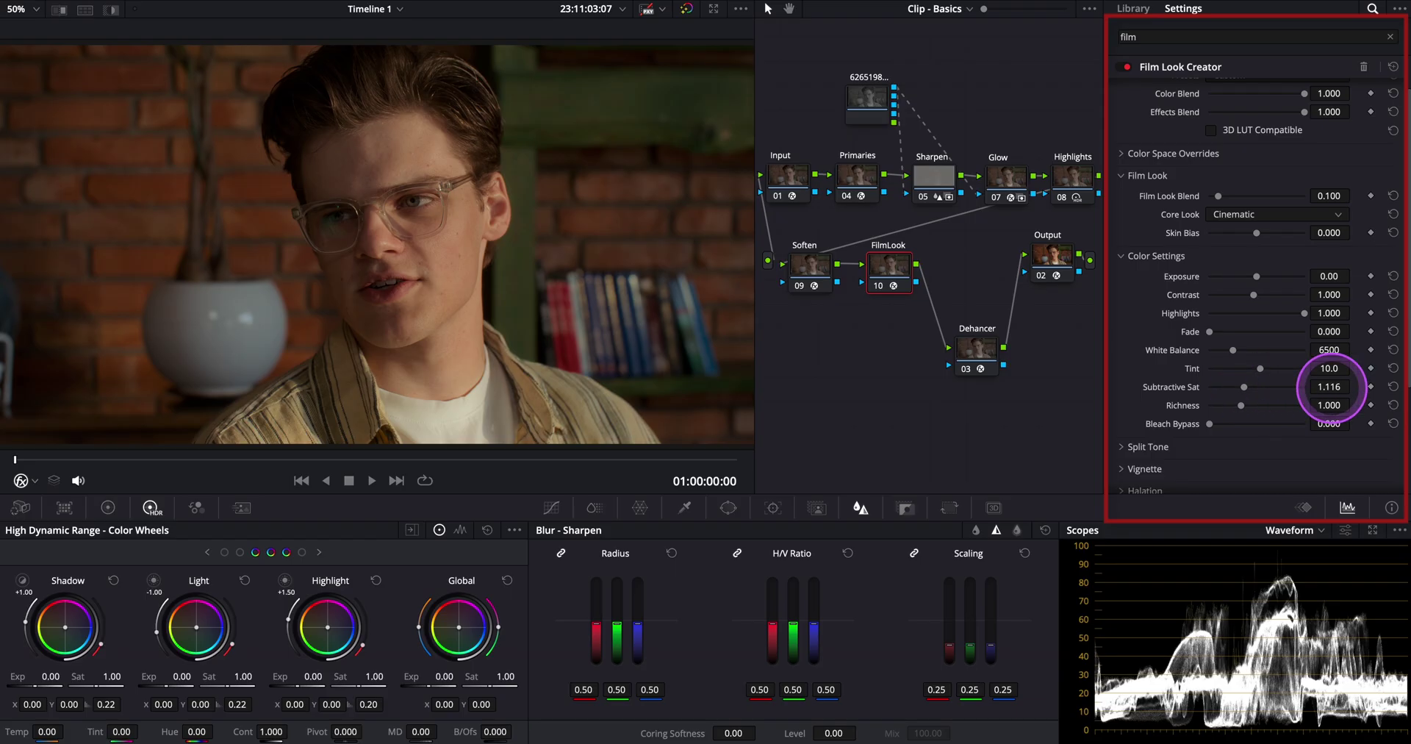
click(1330, 386)
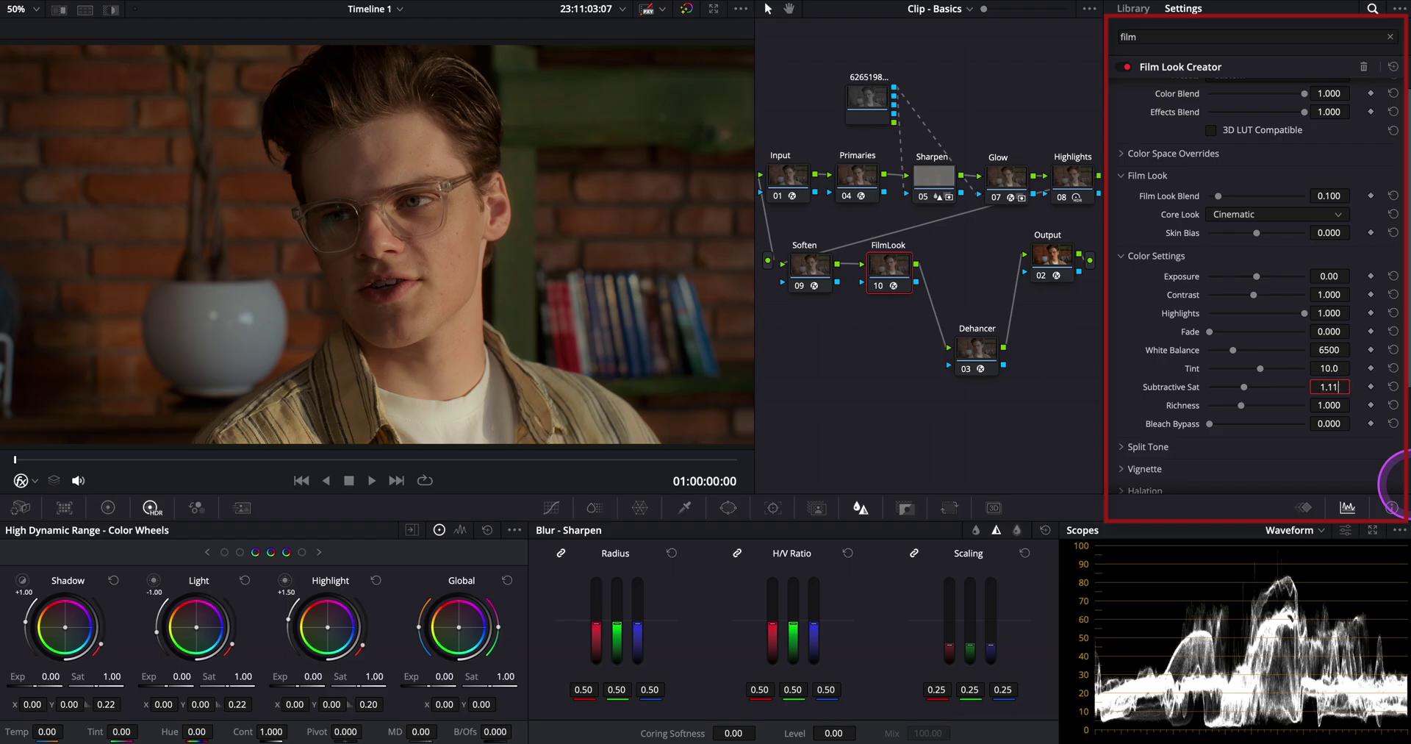
text(1.150)
Step: Set the Film Look Creator's Richness to 1.020 and compare the enlarged image with and without the effect
drag(1242, 405, 1242, 405)
click(1327, 405)
double_click(1331, 404)
text(1.020)
key(Return)
key(shift+f)
click(1122, 68)
click(1122, 67)
key(shift+f)
Step: Add a layer node to FilmLook, move the Soften node down slightly, and label the new node SplitTone
right_click(891, 272)
click(953, 383)
click(1077, 358)
click(895, 321)
drag(811, 259, 806, 293)
double_click(890, 329)
text(SplitTone)
key(Return)
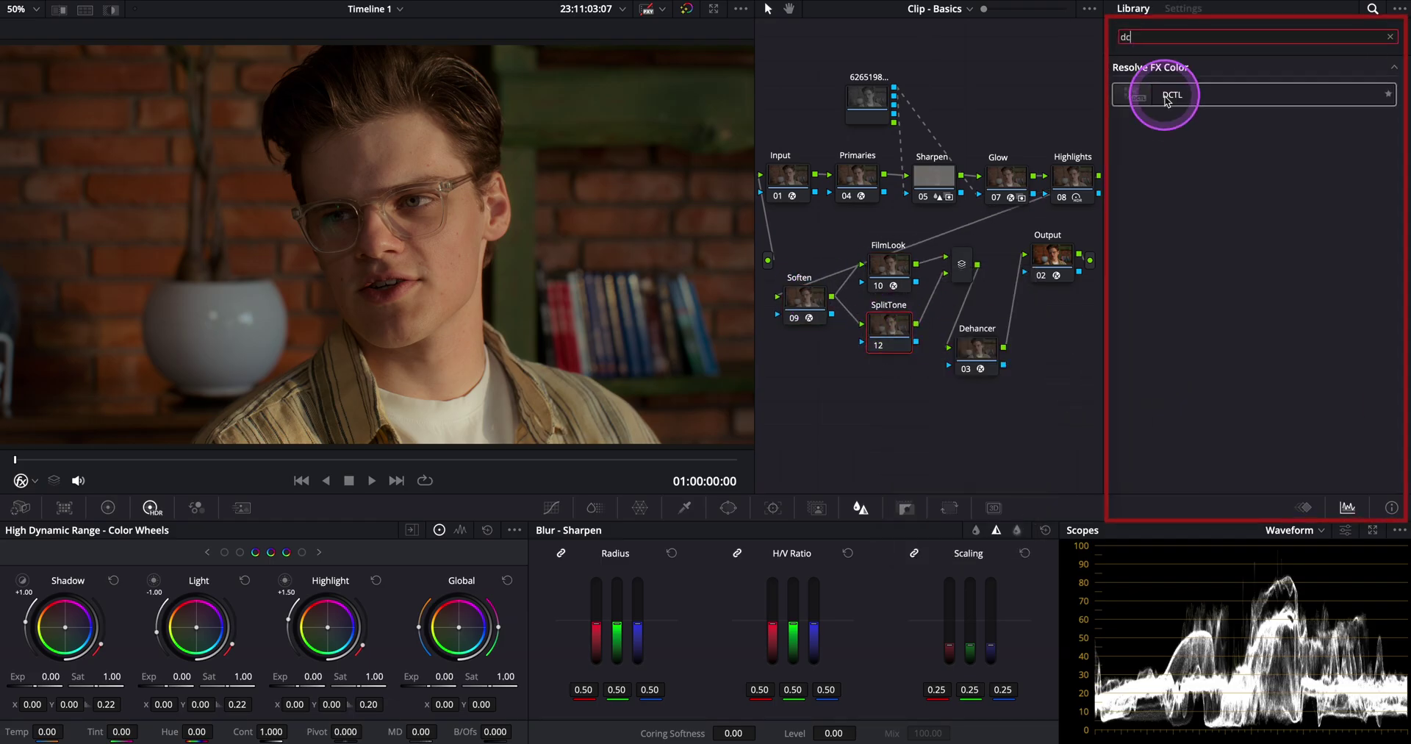
Step: Apply the DCTL effect to the SplitTone node and load PixelTools_splitTone_Hue_Advanced_v2.0.0
click(1262, 94)
scroll(1287, 243, down, 5)
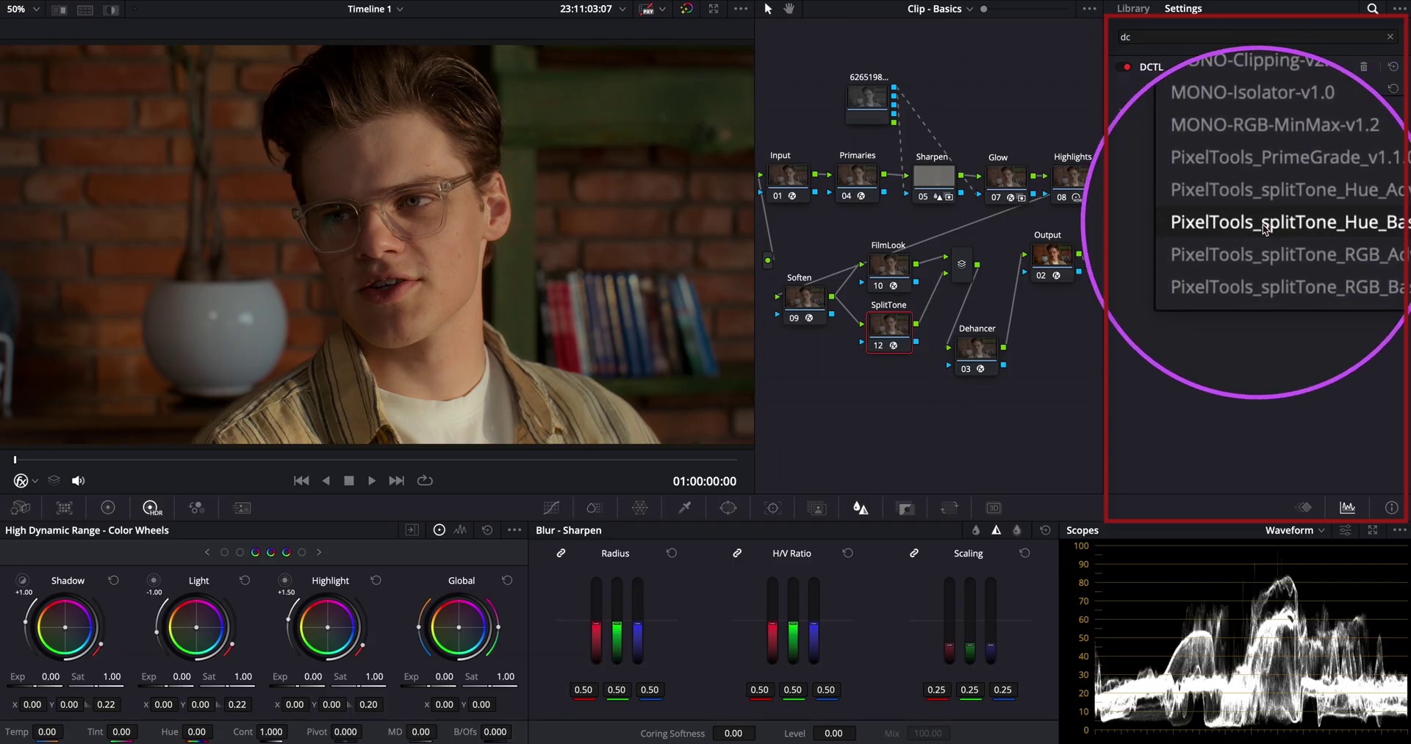
click(1319, 220)
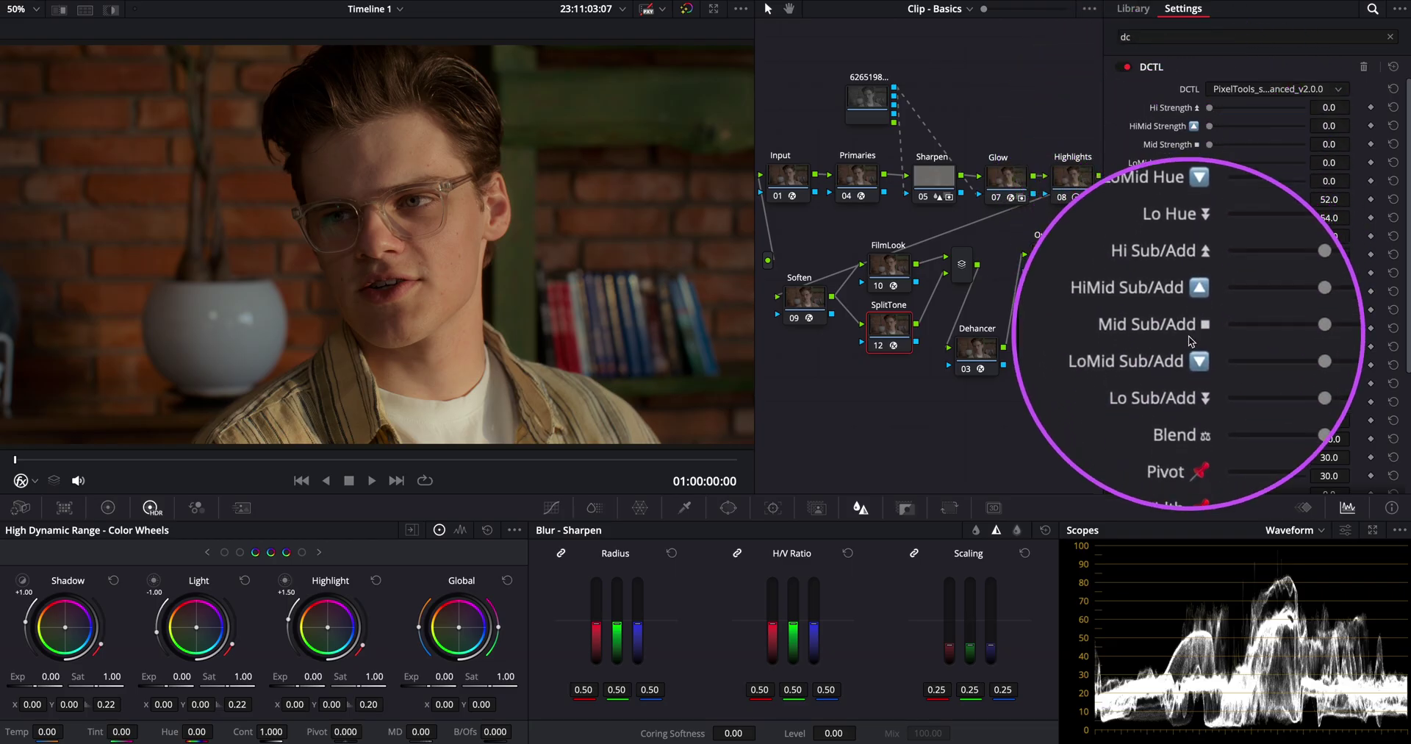
Step: Try the PixelTools_splitTone_Hue_Basic_v2.0.0 and PixelTools_splitTone_RGB_Advanced_v2.0.0 DCTLs to examine their controls
click(1242, 90)
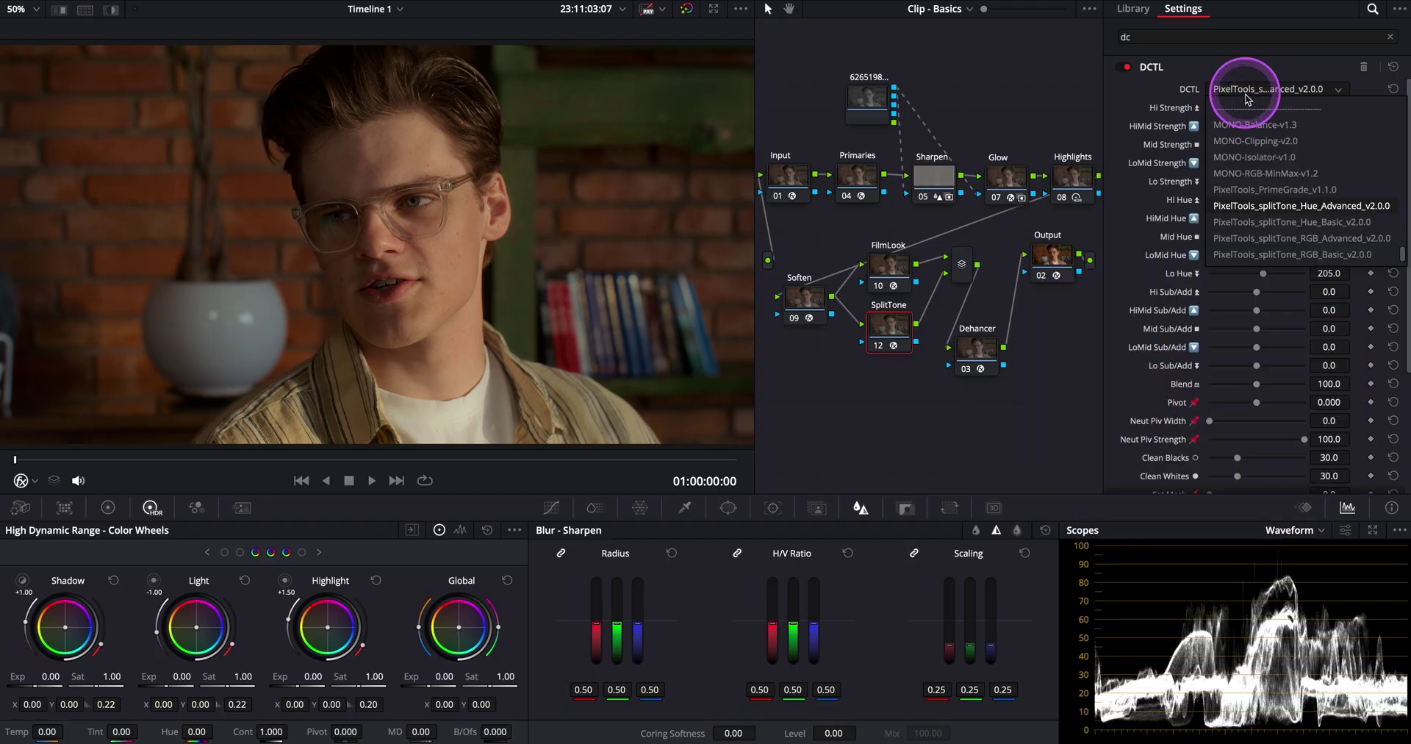
click(1266, 221)
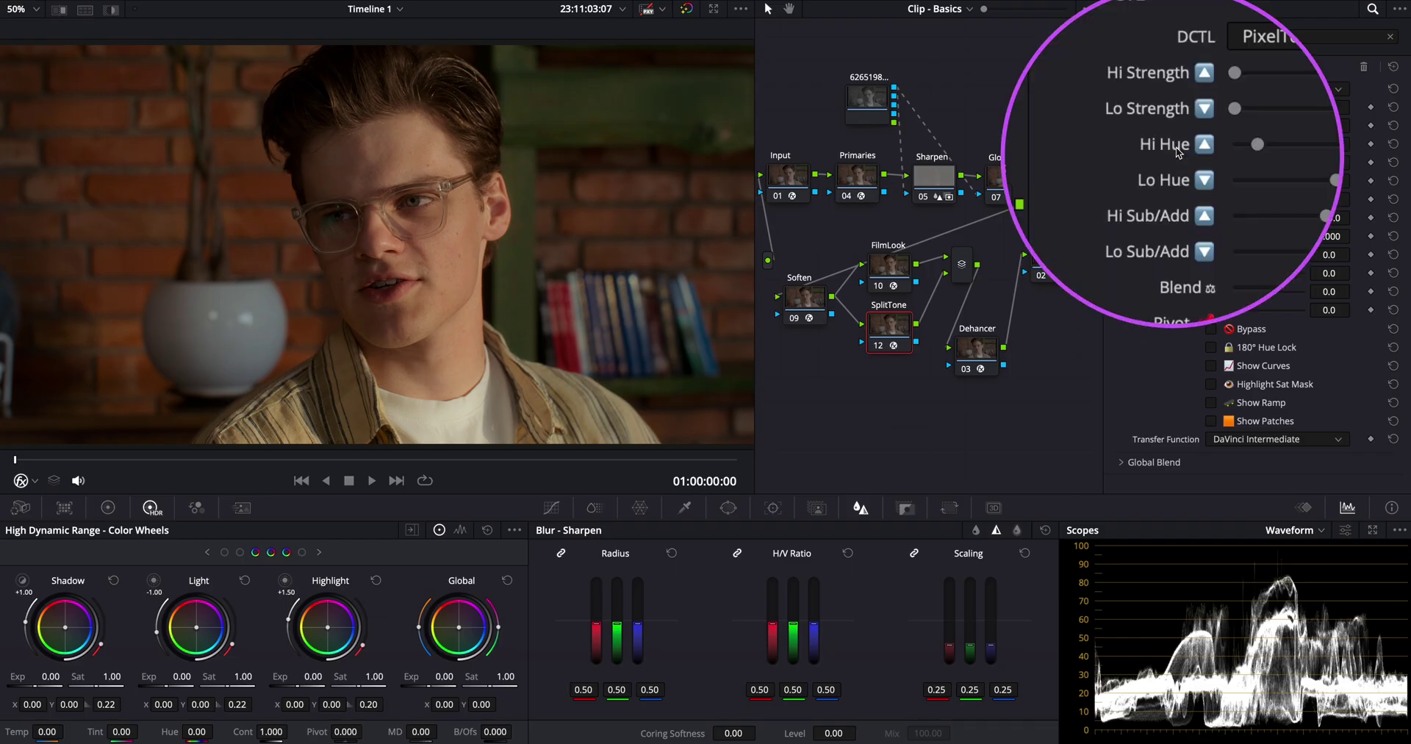
click(1288, 89)
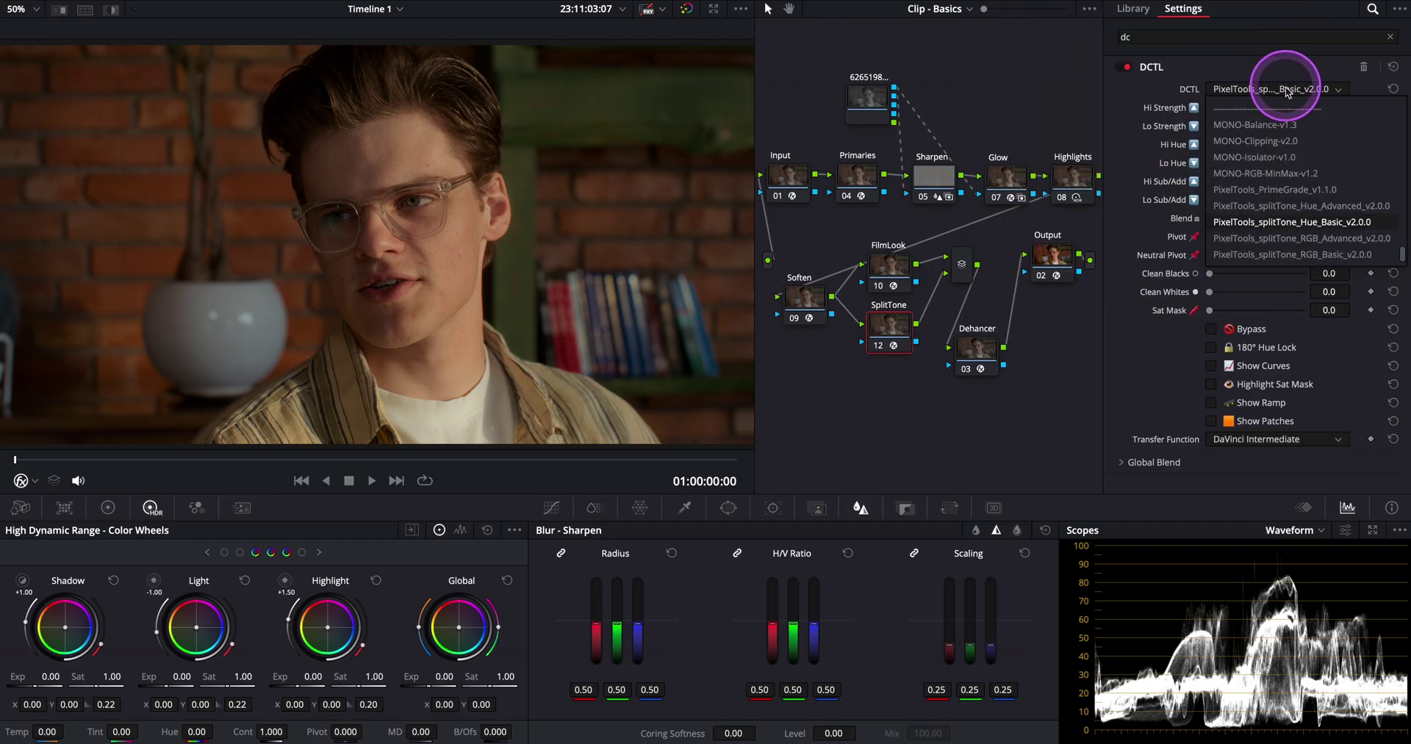
click(1281, 238)
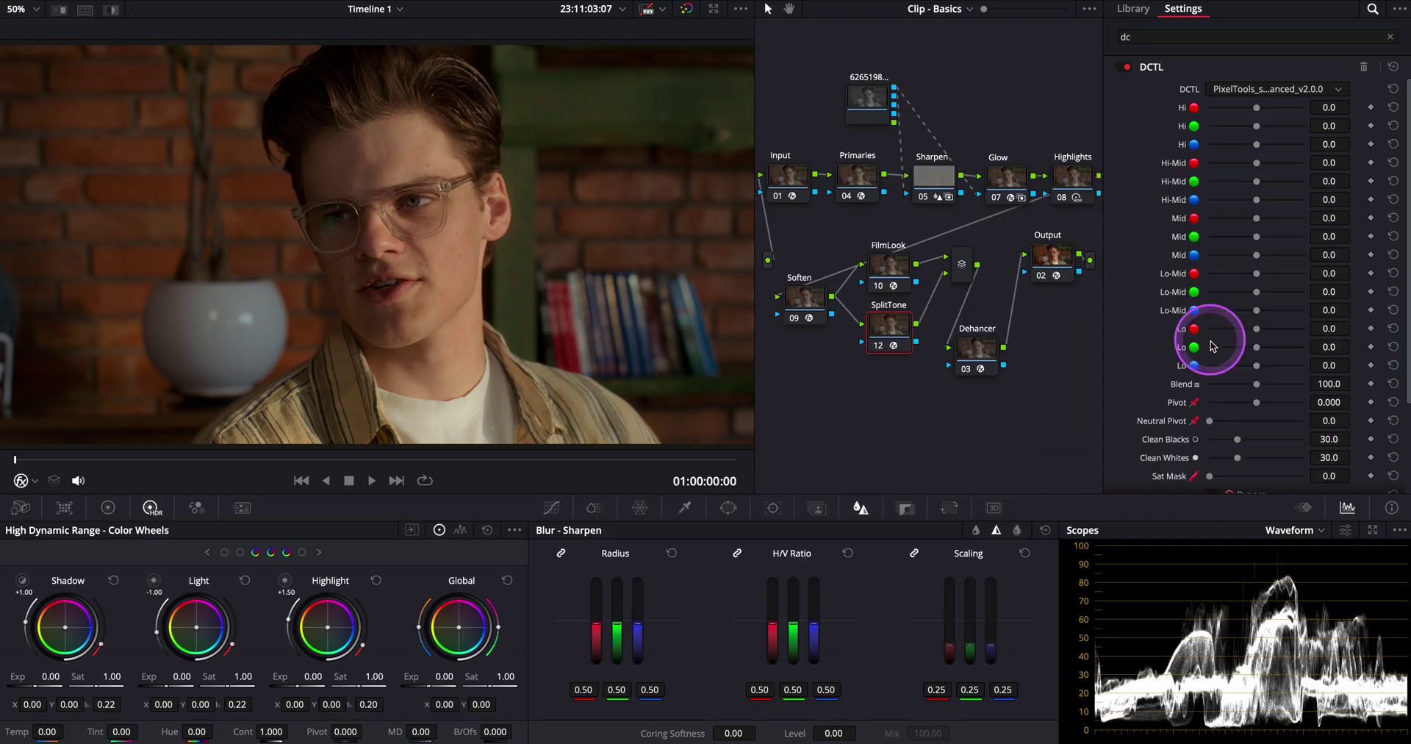
Step: Load PixelTools_splitTone_RGB_Basic_v2.0.0 and set Hi red, green, blue to about 8.1, 21.7, 1.7 and Lo to about -62.9, -27.5, -10.7
click(1259, 89)
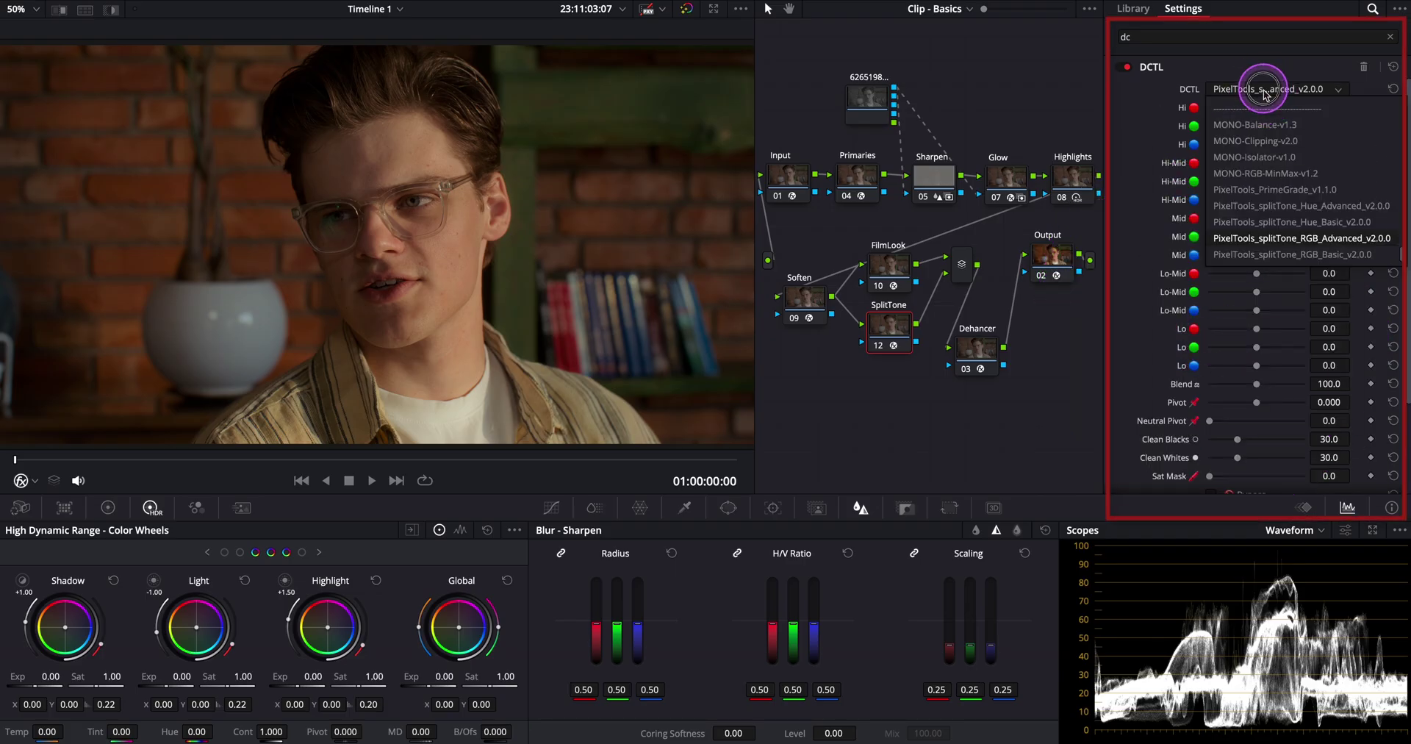
click(1275, 255)
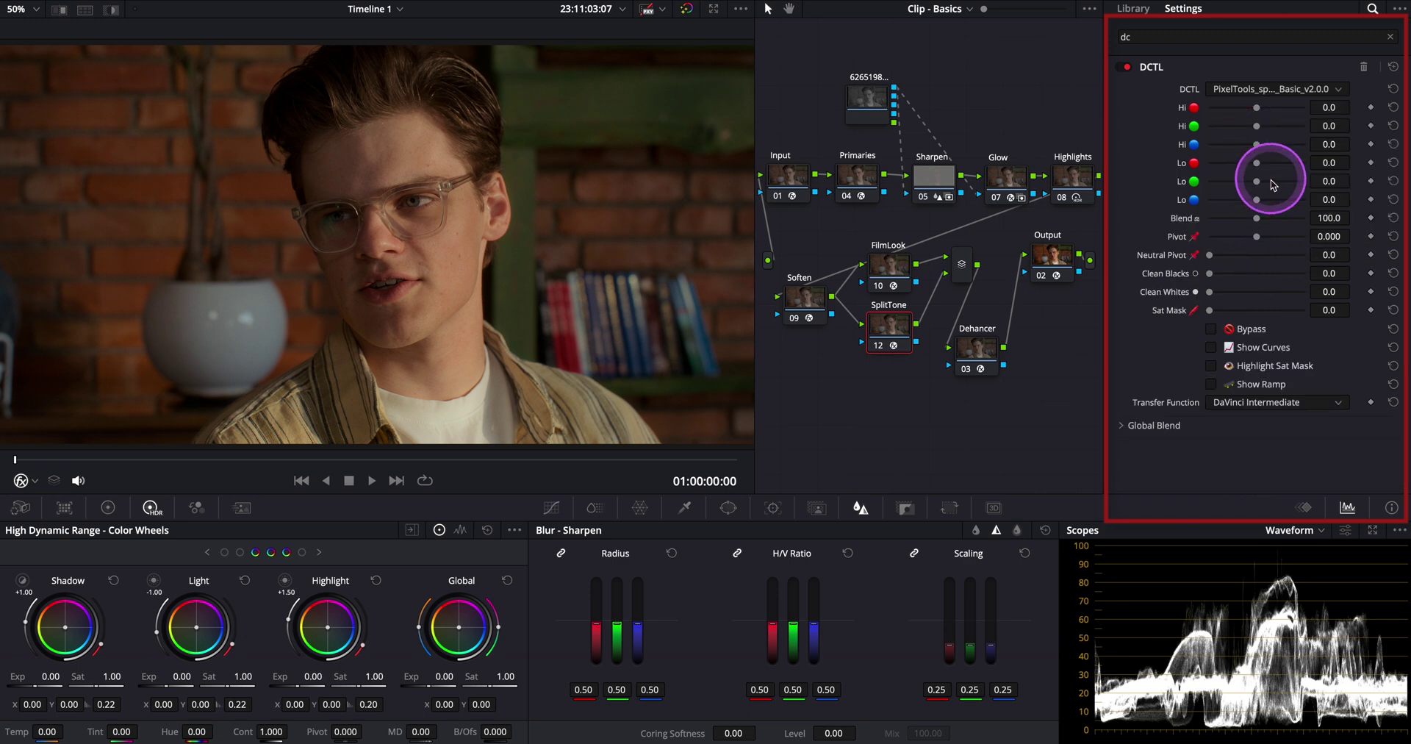
drag(1257, 107, 1261, 107)
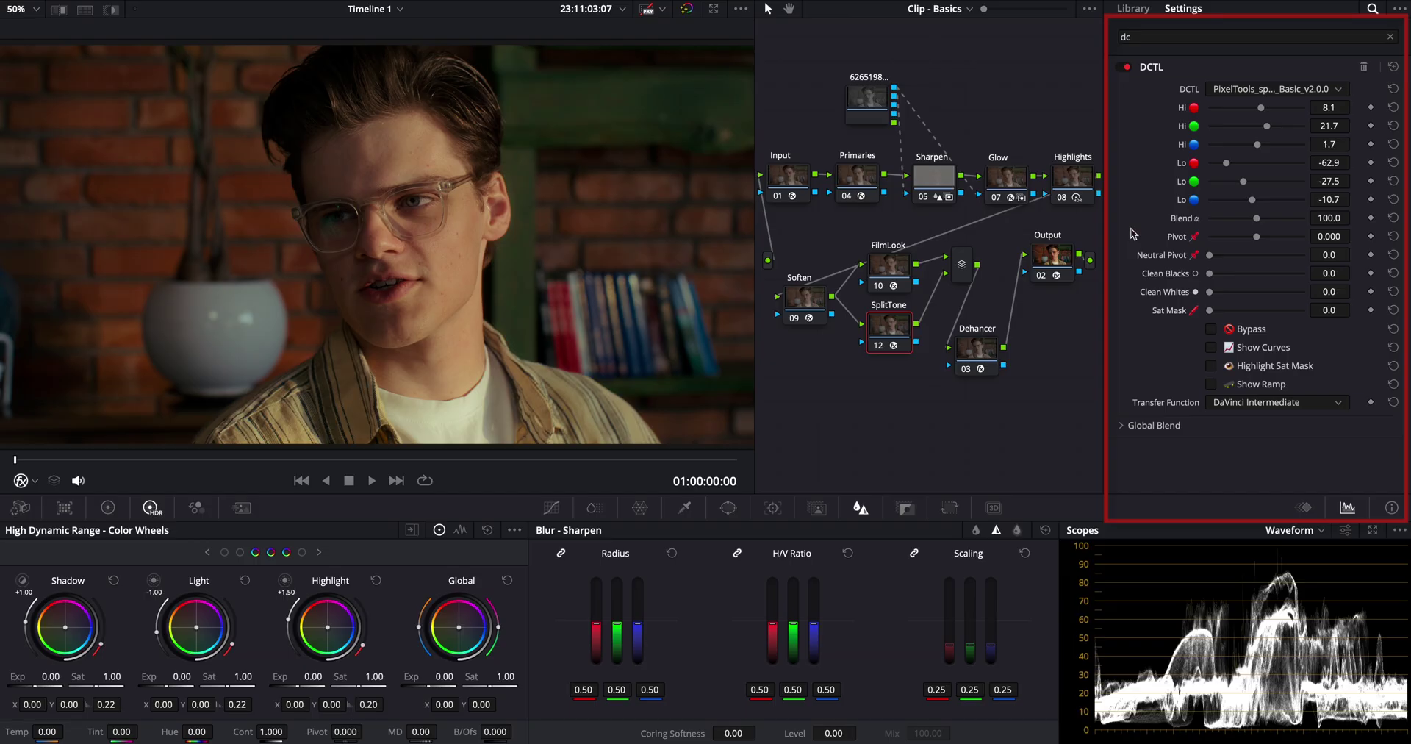
Step: Set the split-tone DCTL's Blend to about 120.9, Pivot to about 0.767 and Neutral Pivot to about 13.2
drag(1260, 223, 1268, 230)
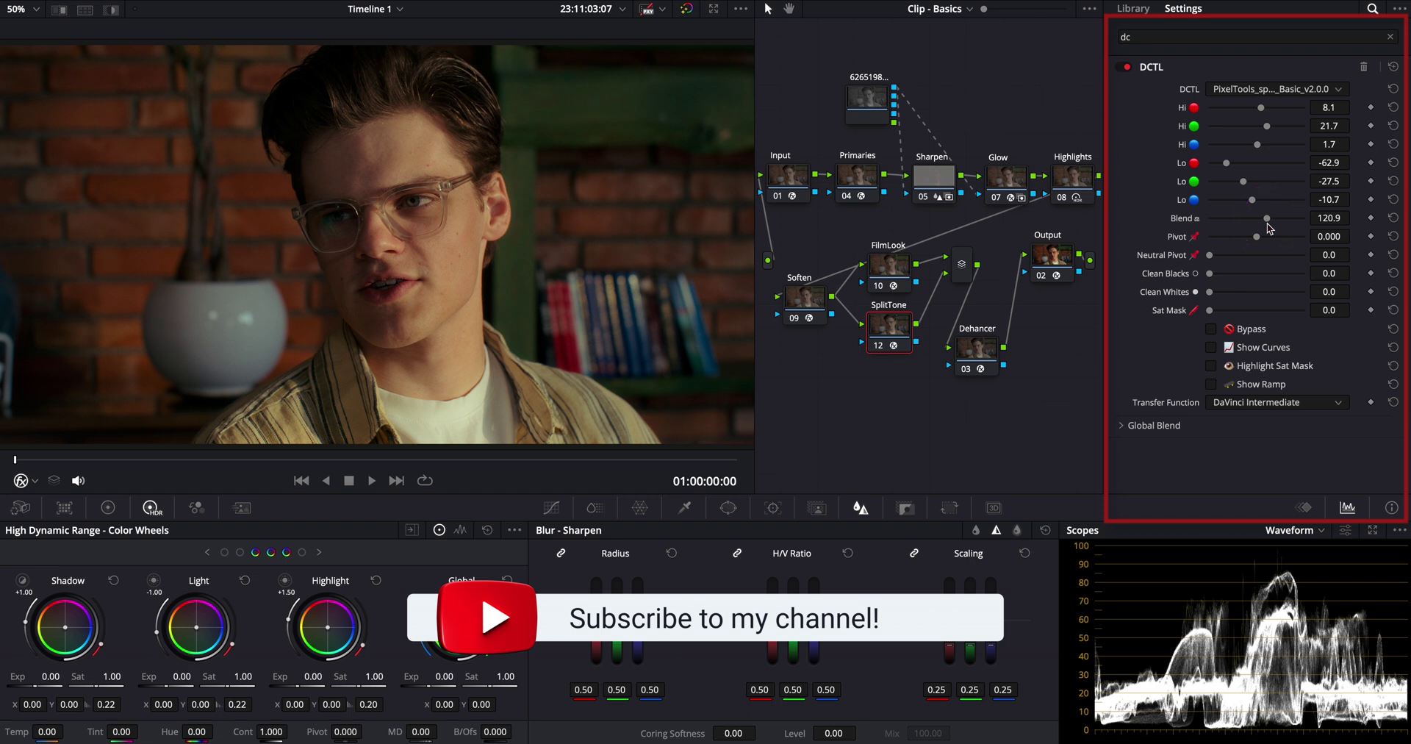
click(1257, 237)
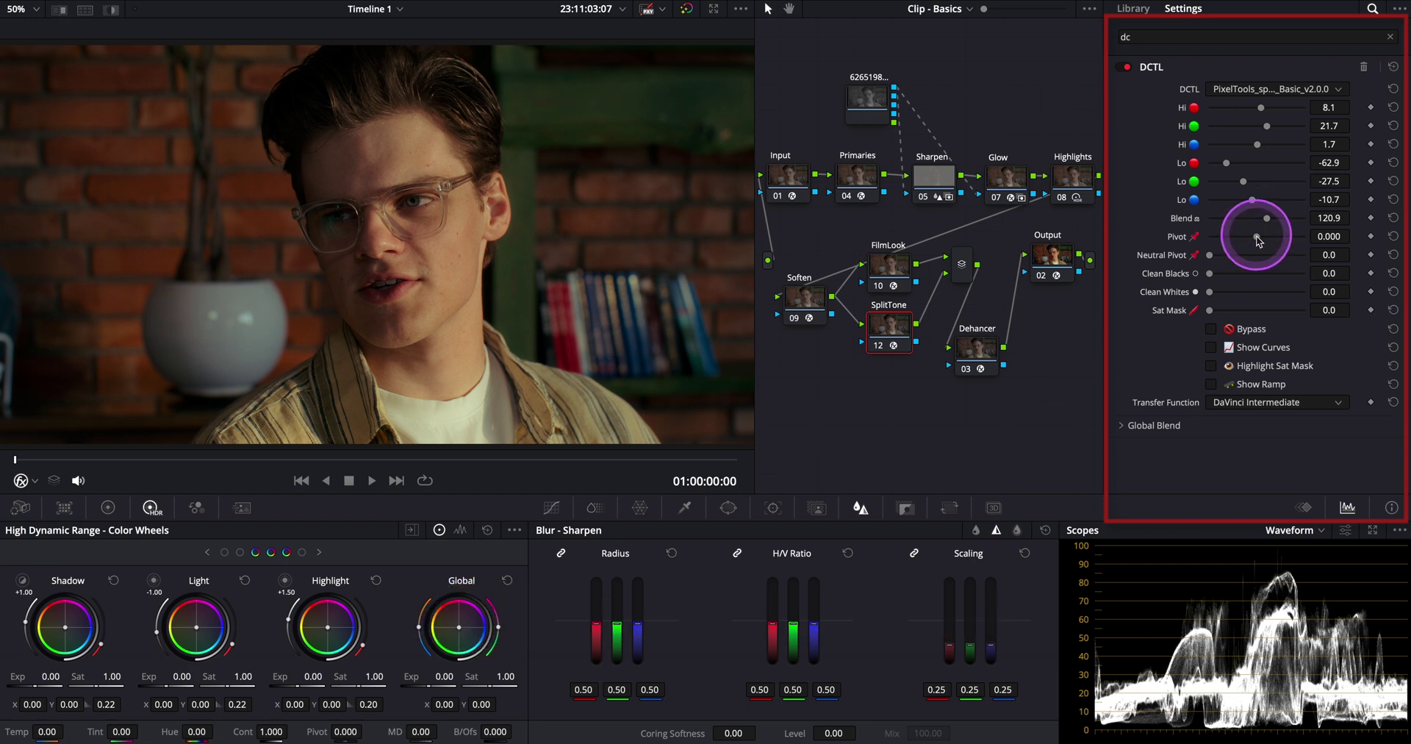
drag(1257, 237, 1269, 236)
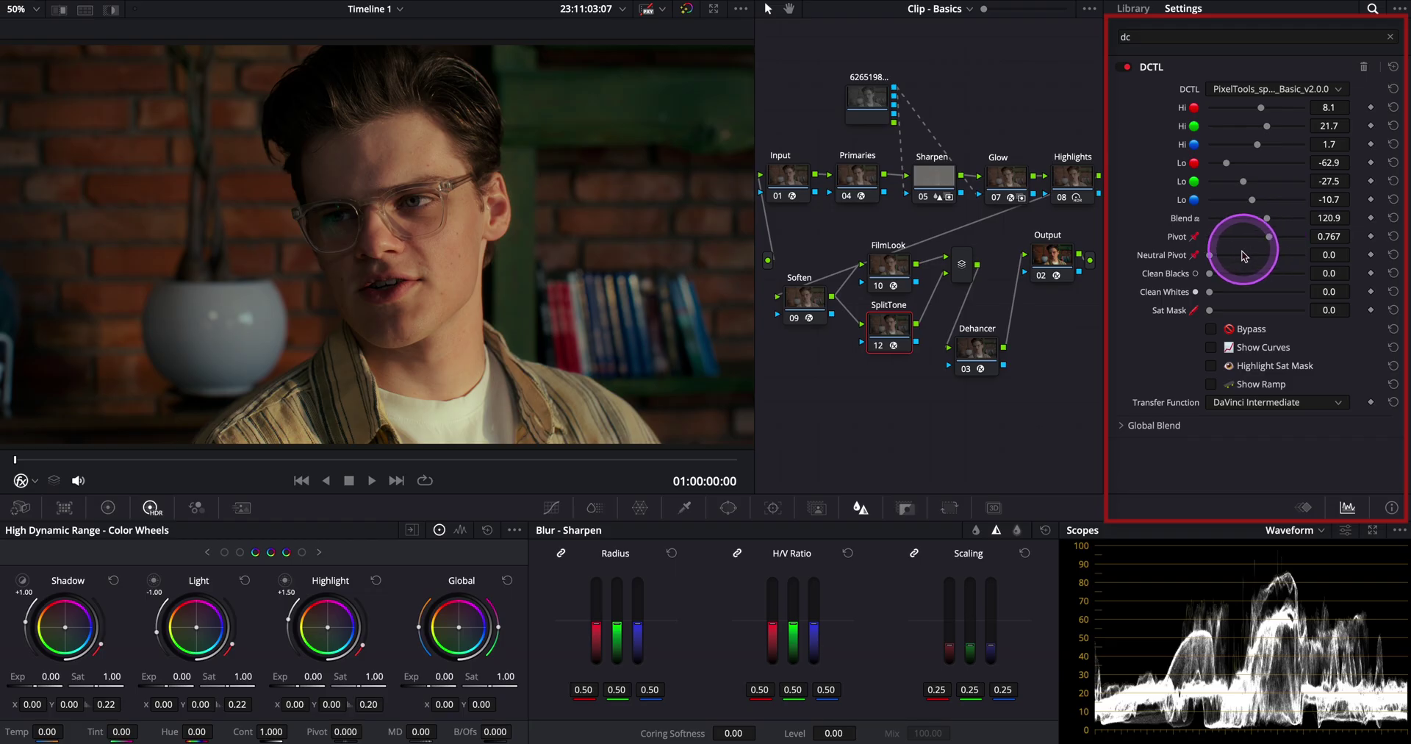
mouse_move(1212, 260)
mouse_down()
mouse_move(1252, 261)
mouse_move(1224, 262)
mouse_up()
Step: With the image enlarged, set the DCTL's Clean Blacks to about 16.3, Clean Whites to about 38.0 and Sat Mask to about 24.0
key(shift+f)
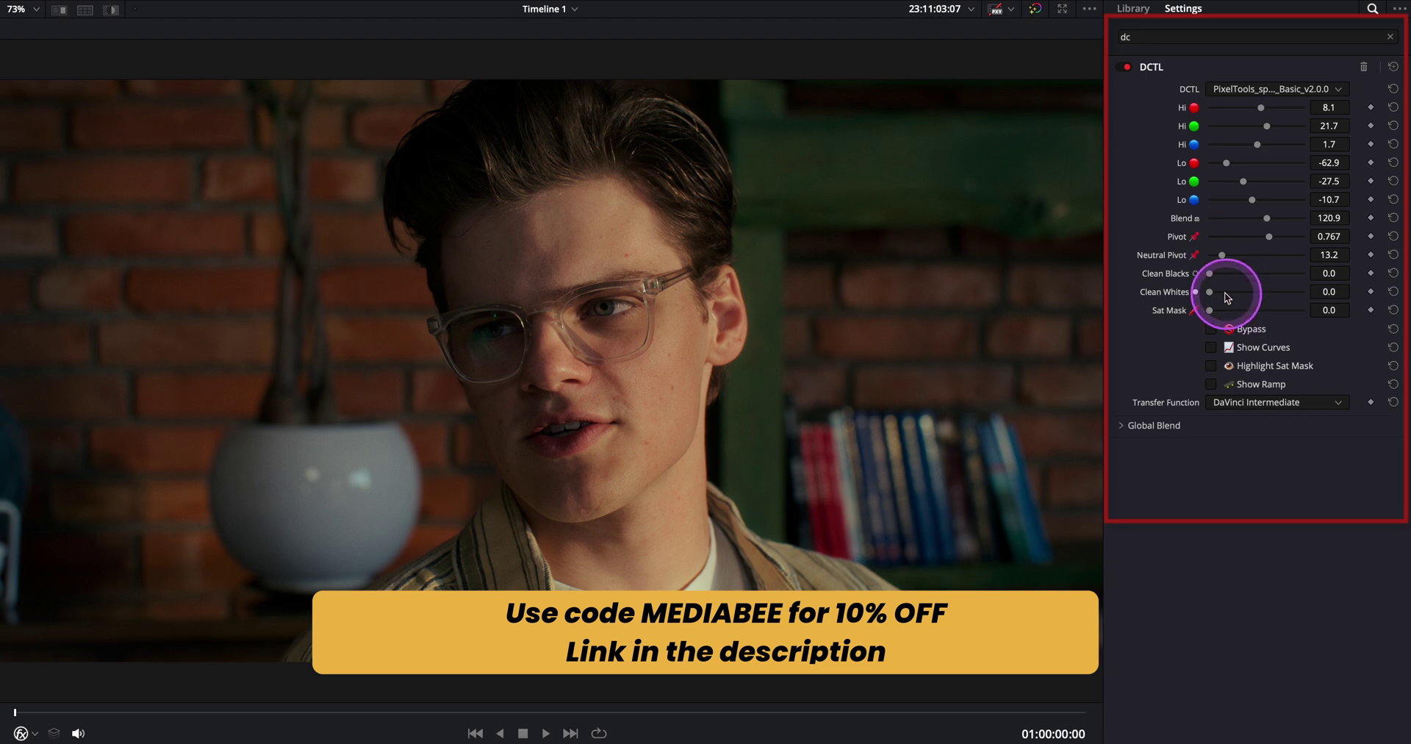
drag(1210, 274, 1247, 297)
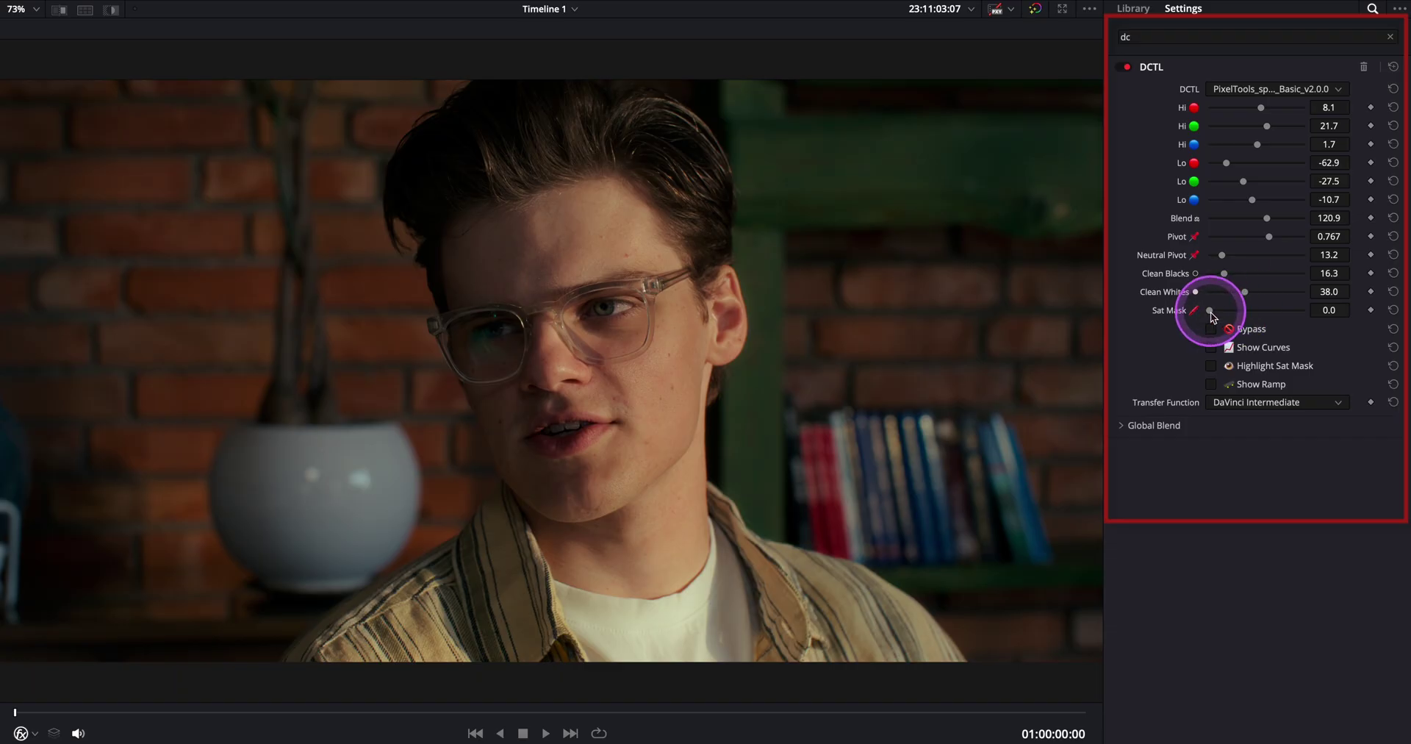
mouse_move(1211, 312)
mouse_down()
mouse_move(1336, 311)
mouse_move(1195, 312)
mouse_move(1280, 314)
mouse_move(1235, 314)
mouse_up()
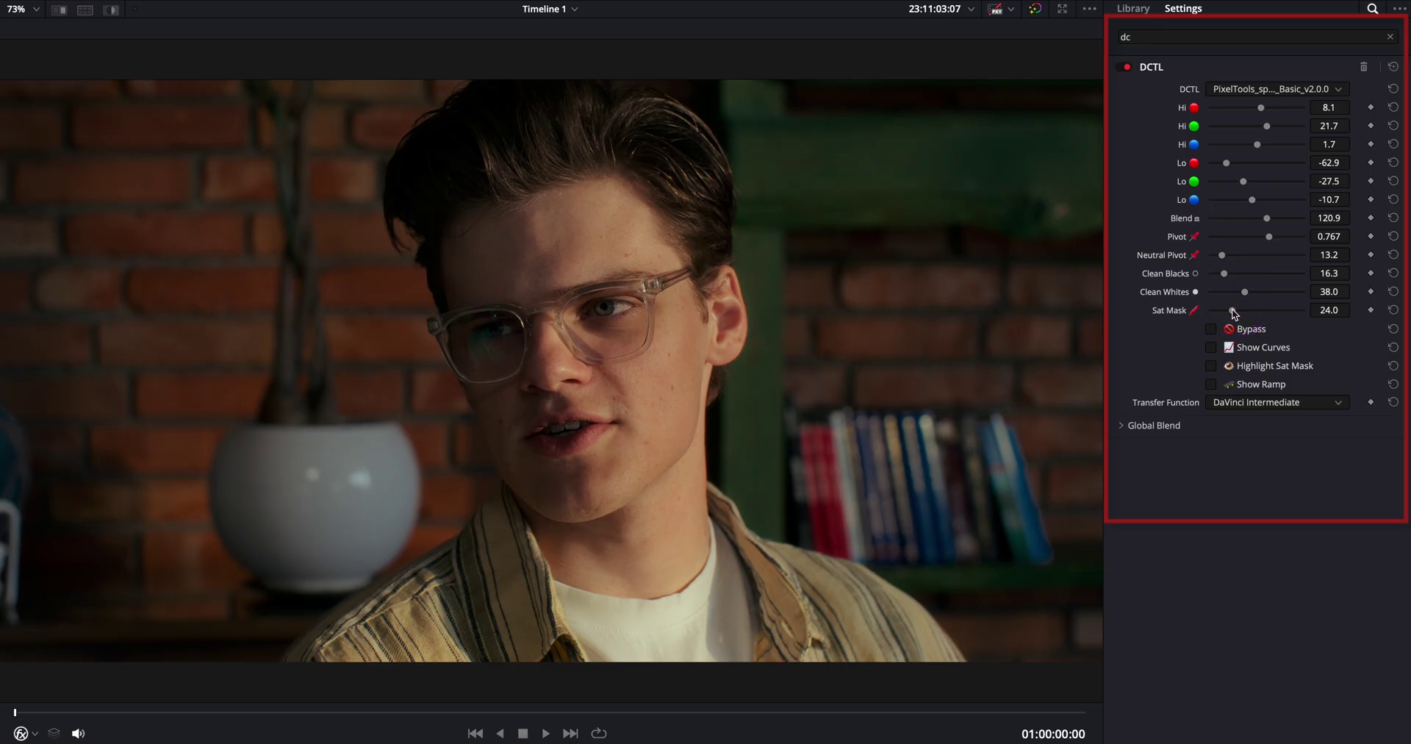
Step: Toggle the split-tone DCTL off and on to compare the image with and without it, including in full-screen view
key(shift+f)
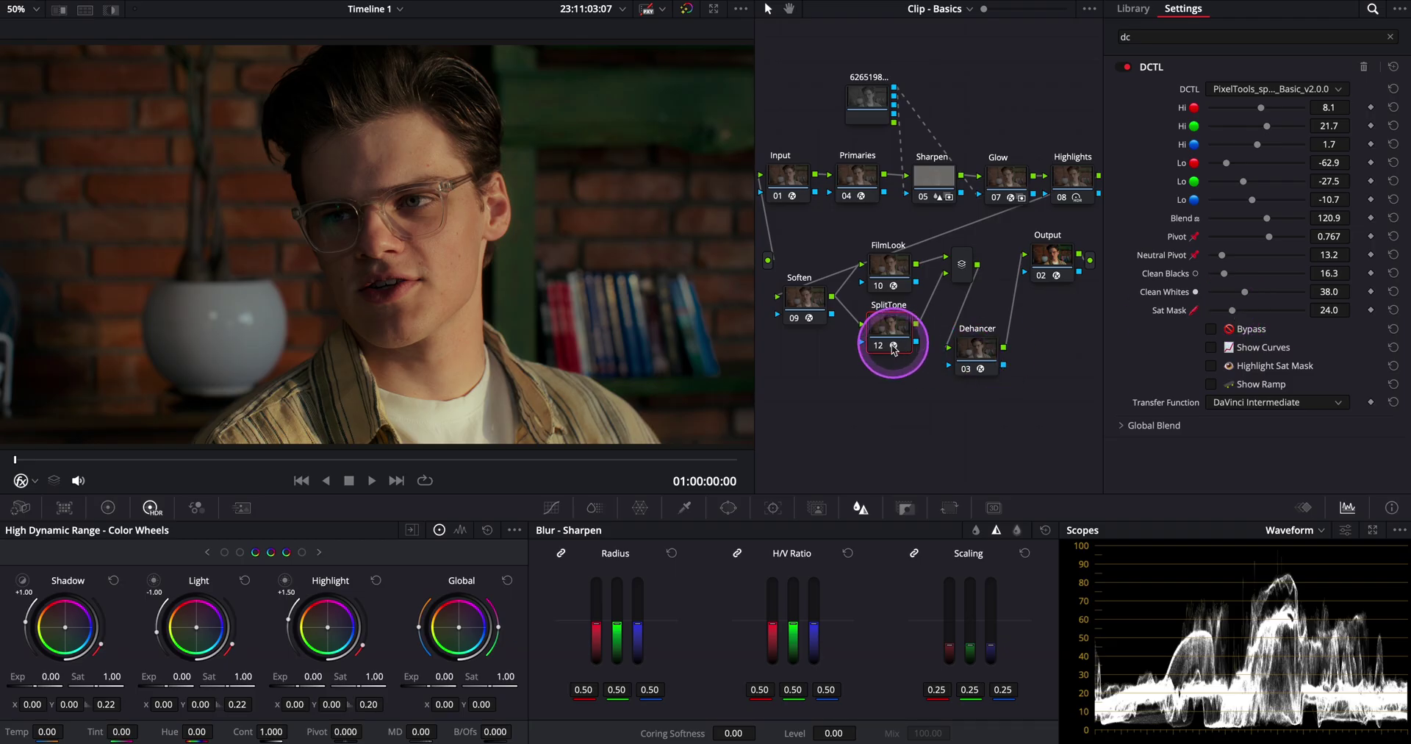
key(shift+f)
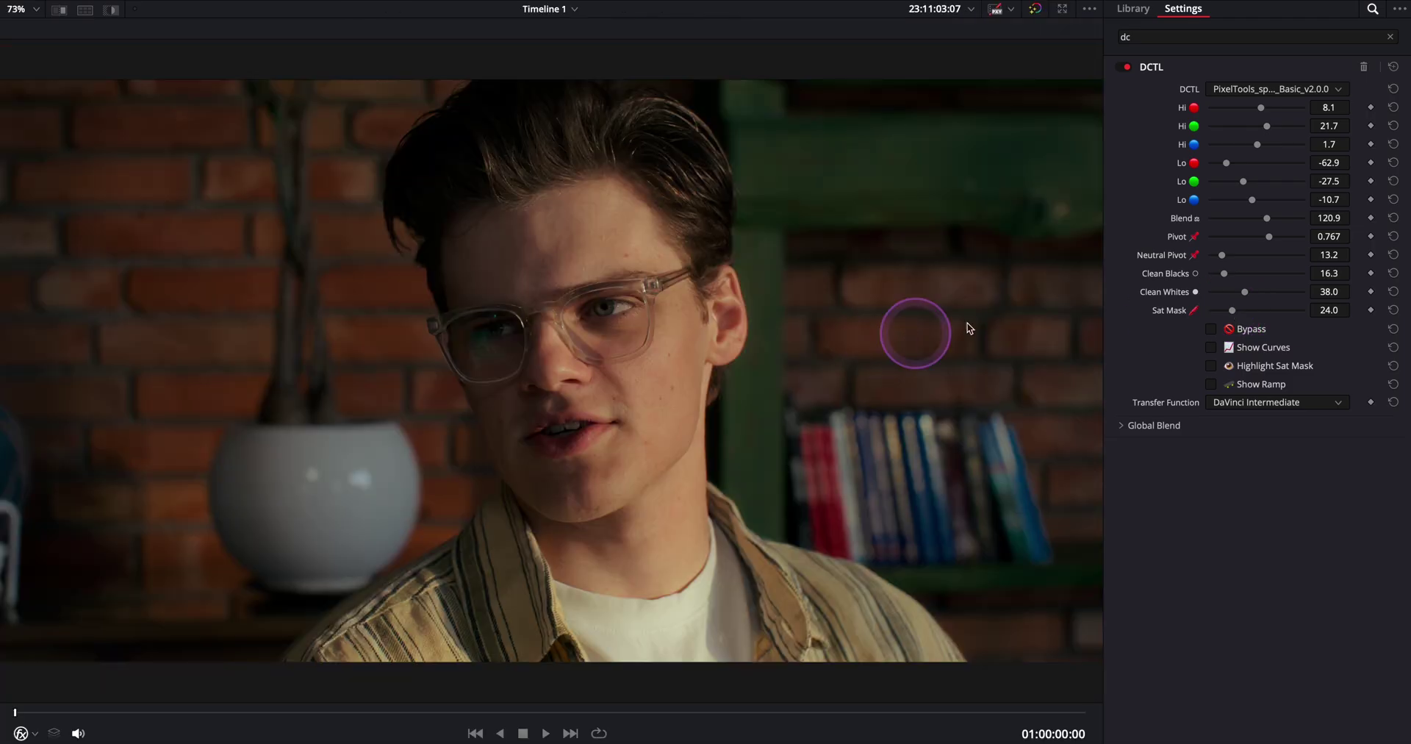
click(1124, 68)
click(1125, 69)
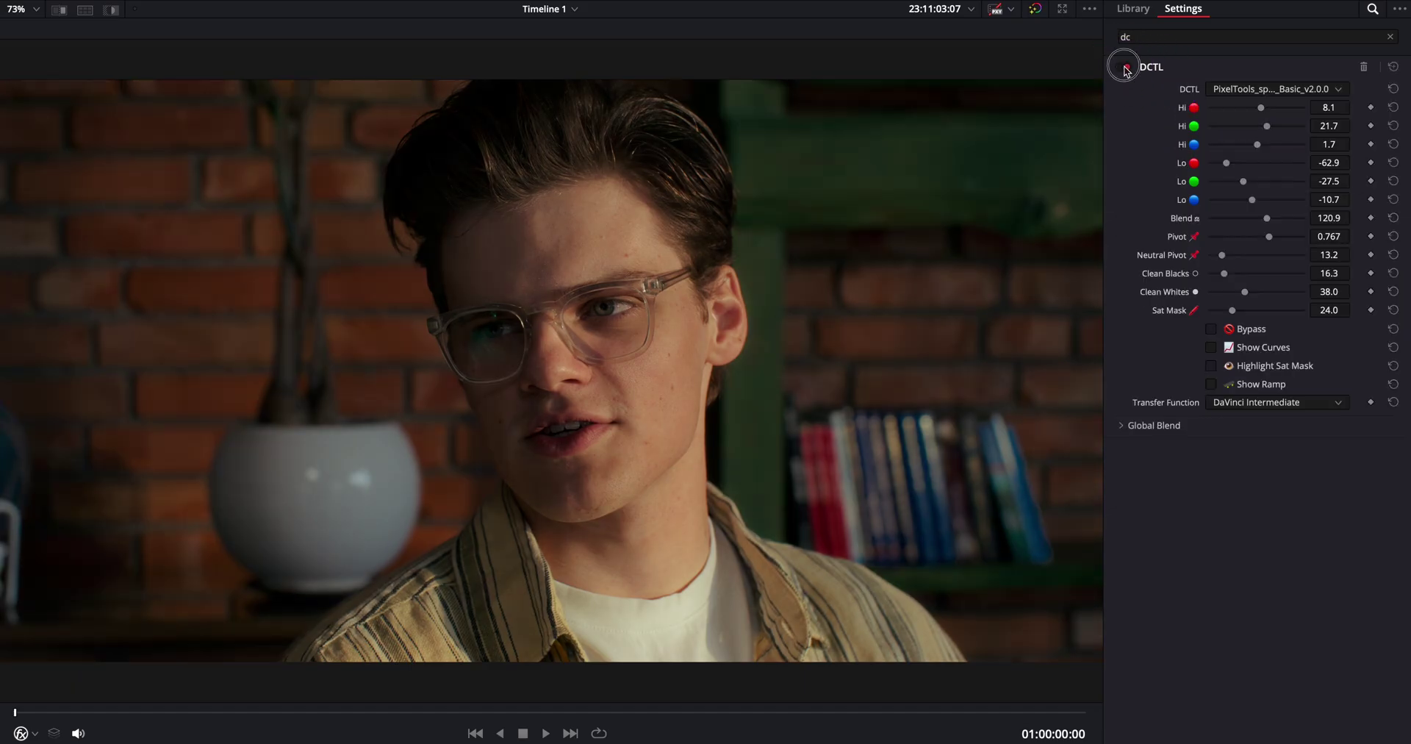
click(1127, 70)
click(1127, 69)
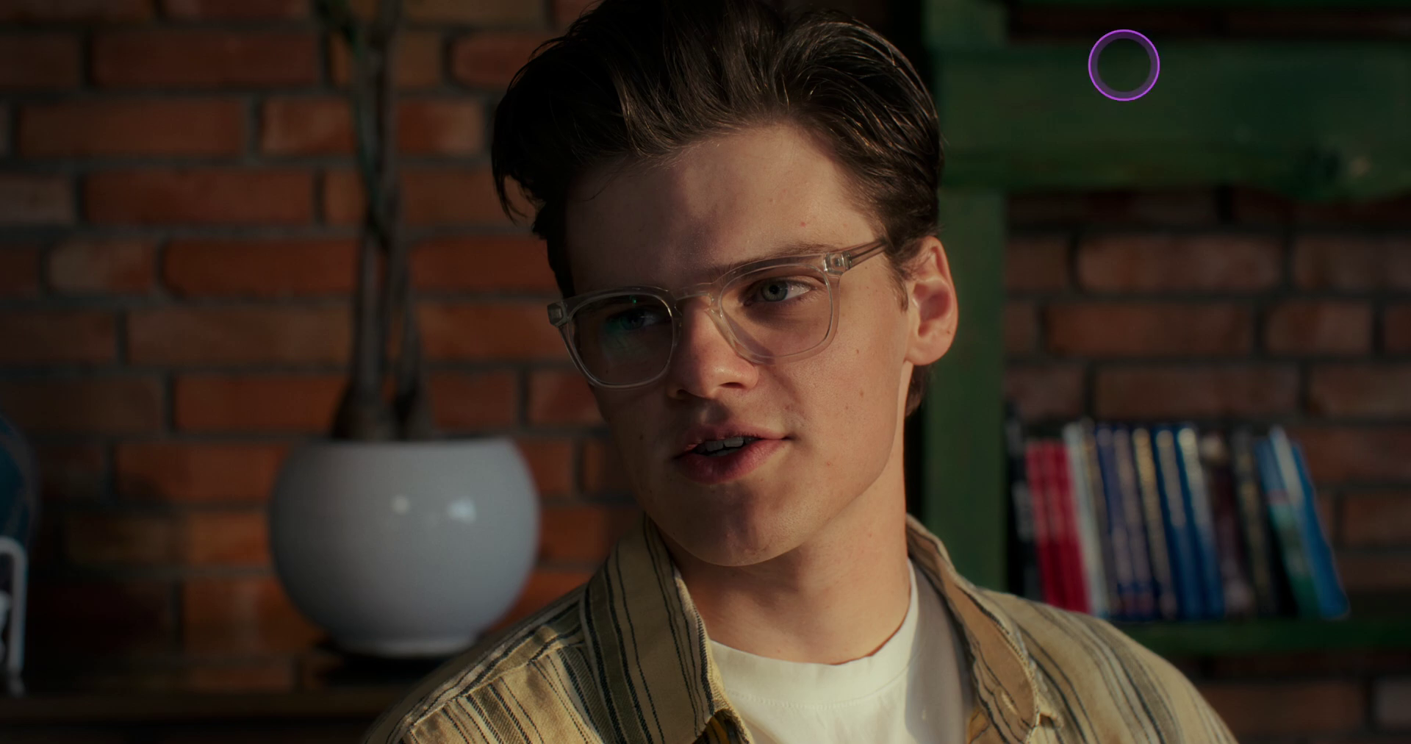
key(Escape)
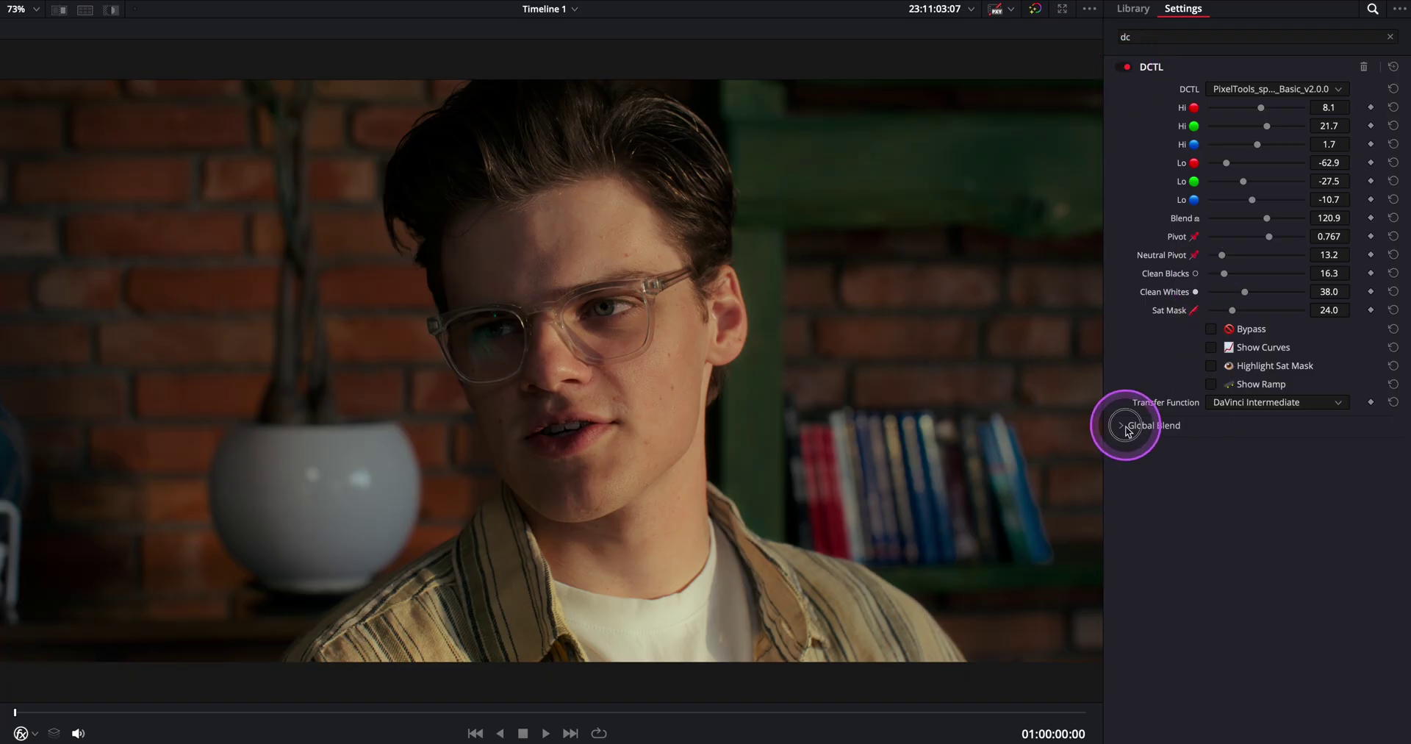
Step: Reduce the split-tone DCTL's overall strength by setting its Global Blend to 0.6
drag(1303, 450, 1269, 449)
double_click(1340, 447)
text(0.6)
key(Return)
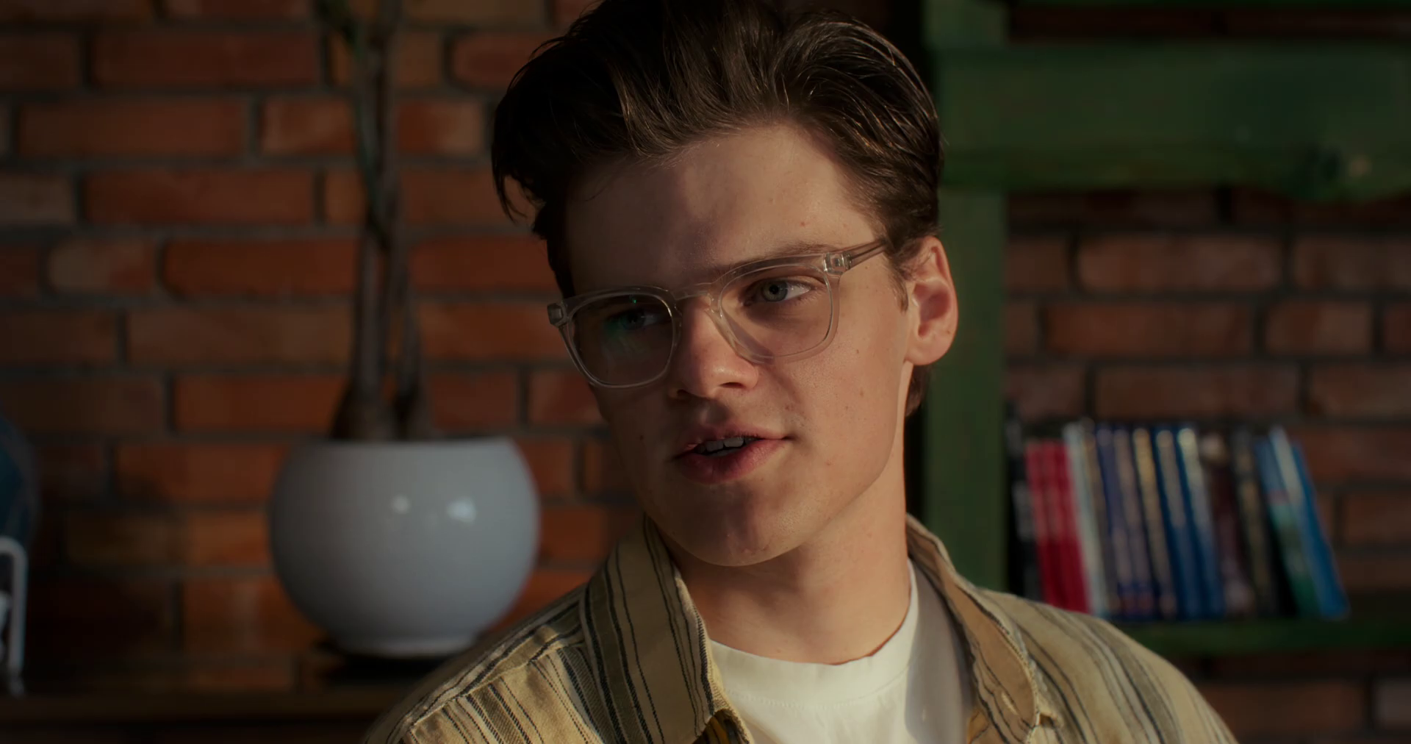